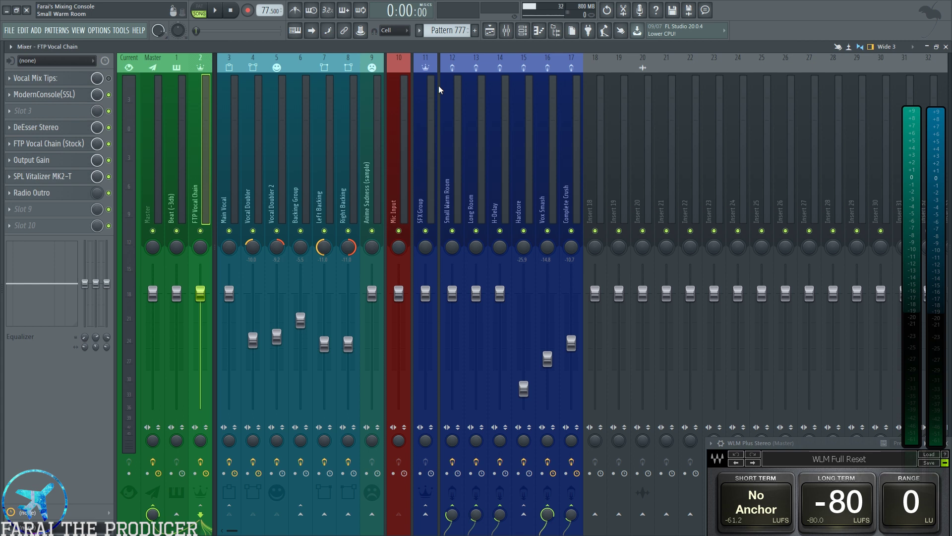
- Open the FTP Vocal Chain (Stock) effect to view its patcher map, and close it again
left_click(63, 127)
left_click(63, 143)
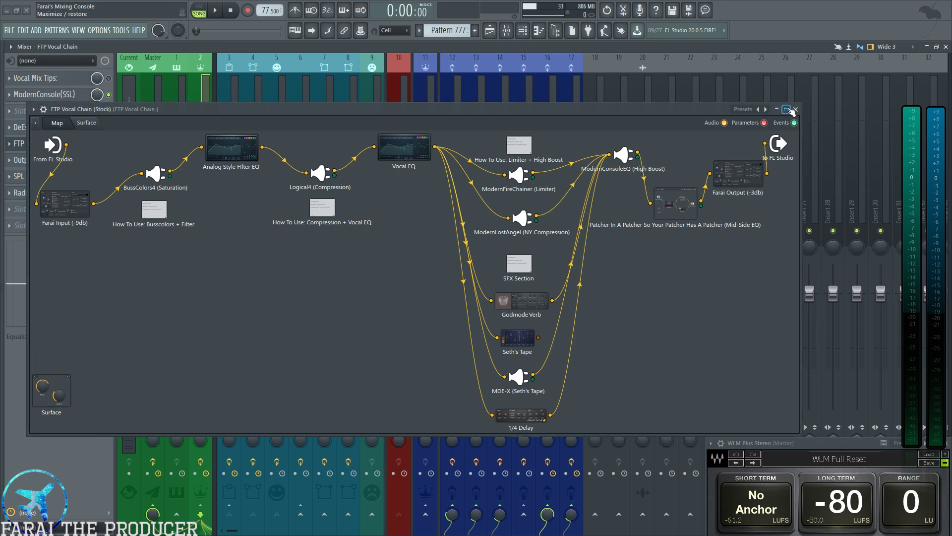
left_click(796, 109)
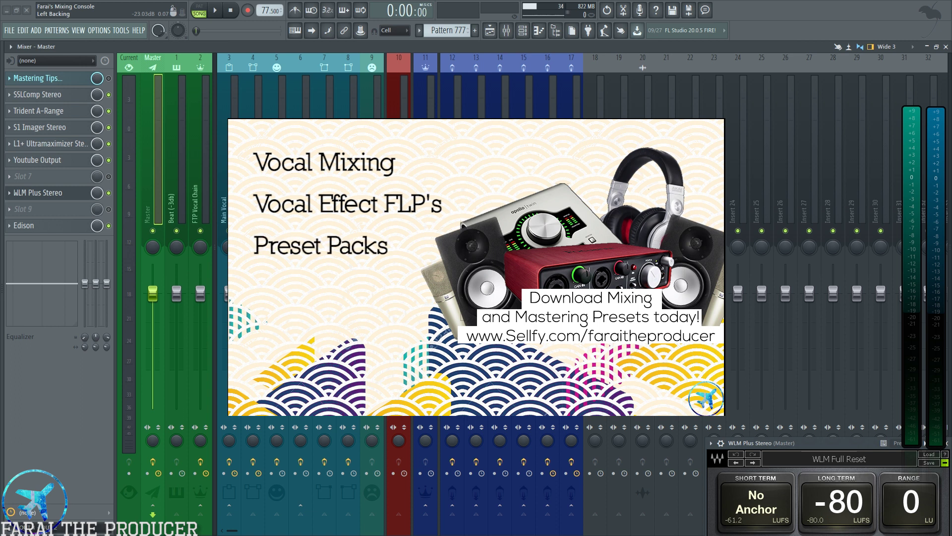
- Play the arrangement in the playlist and check the track levels in the mixer during playback
left_click(275, 198)
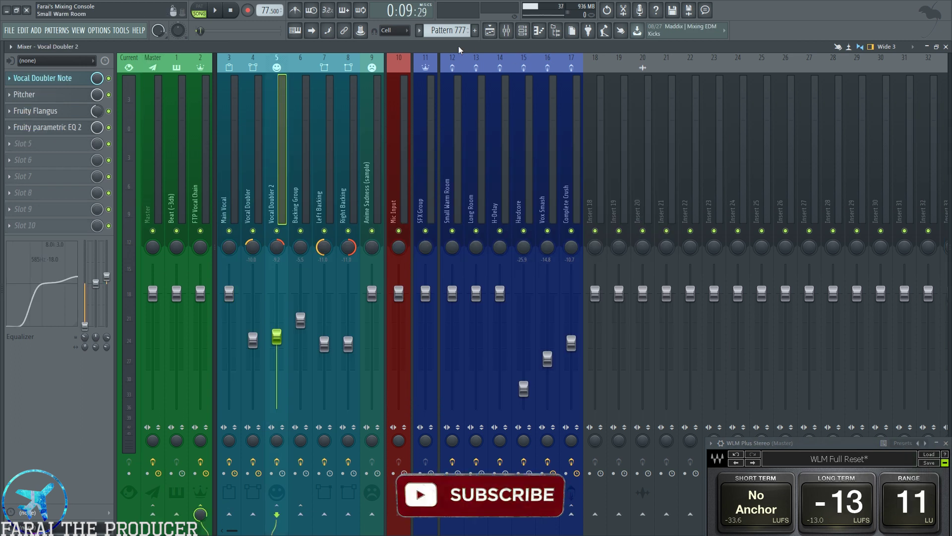
left_click(490, 30)
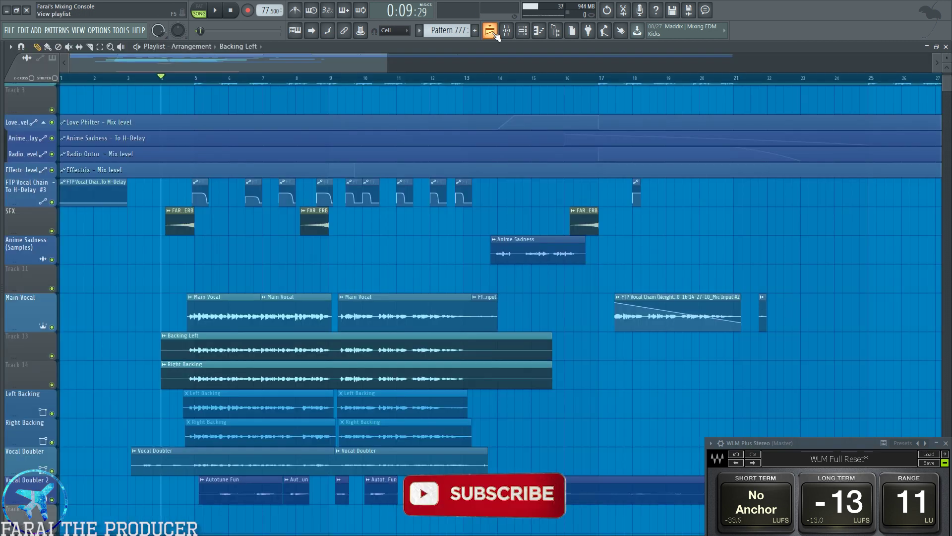
key("space")
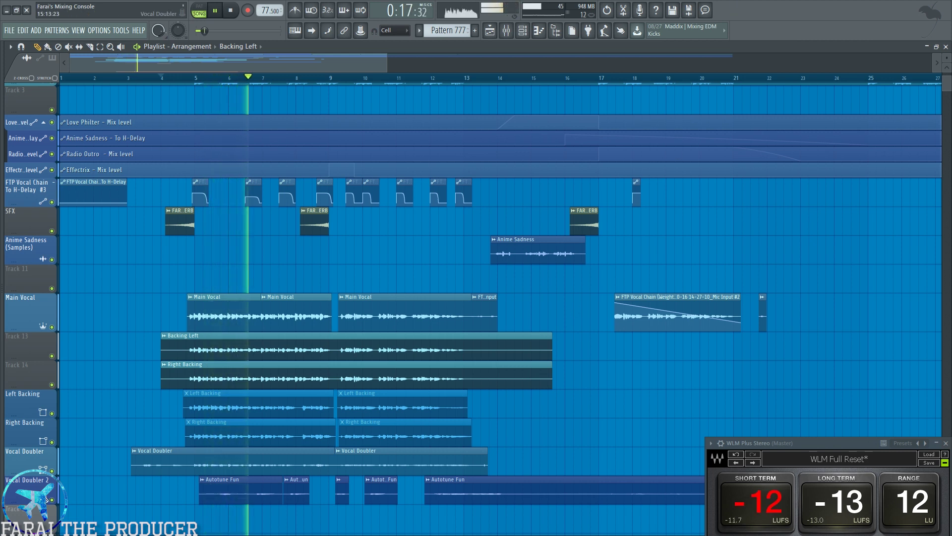
scroll(168, 81, "up", 3)
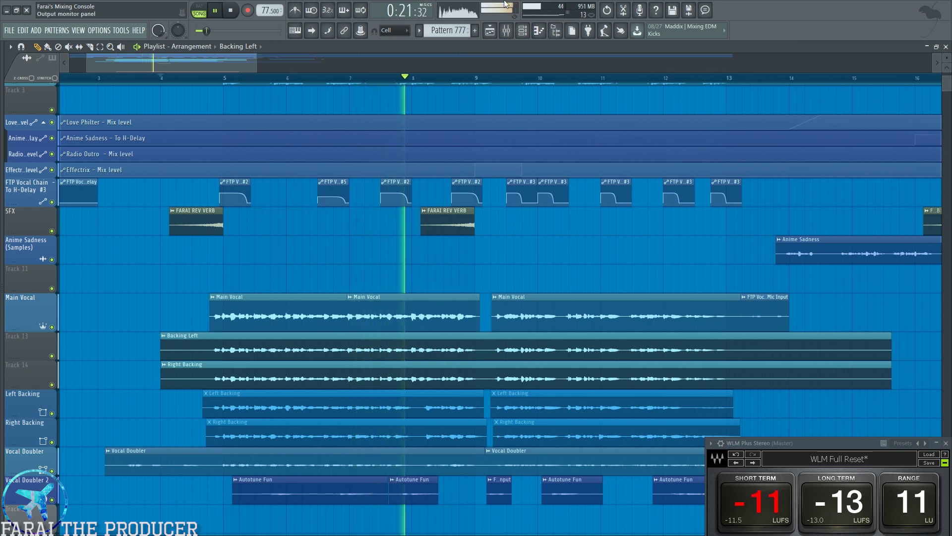
left_click(507, 31)
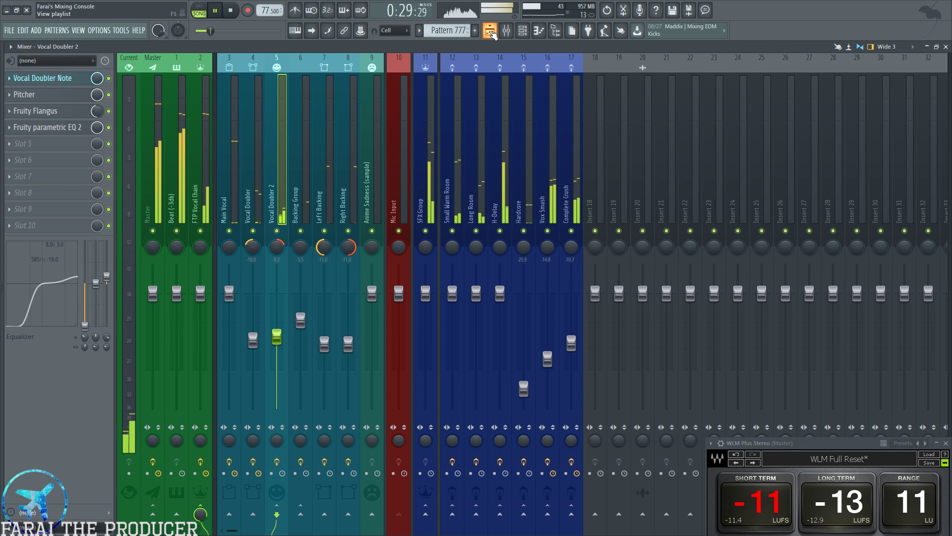
left_click(490, 30)
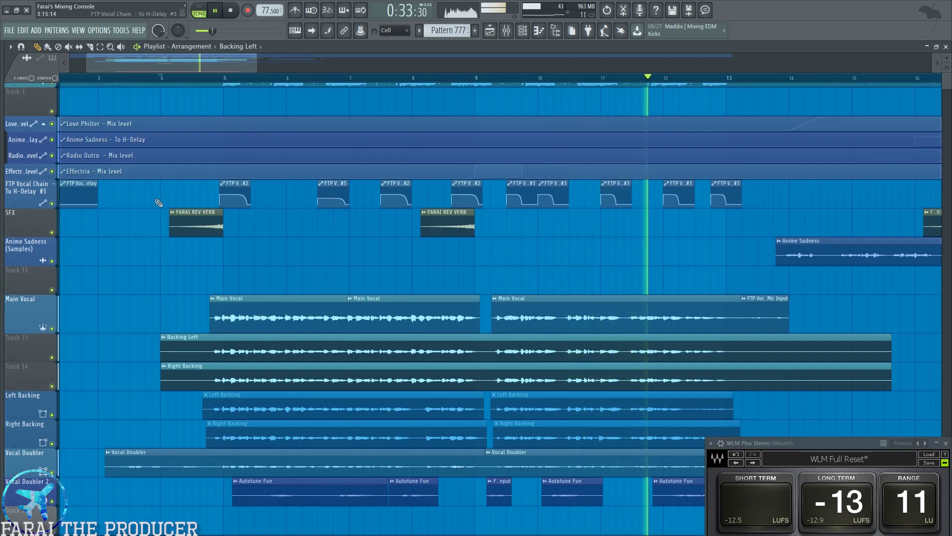
- Examine the beat, automation and vocal tracks in the playlist while the song plays
scroll(155, 198, "up", 3)
left_click_drag(91, 95, 138, 108)
left_click(49, 107)
left_click(155, 312, "ctrl")
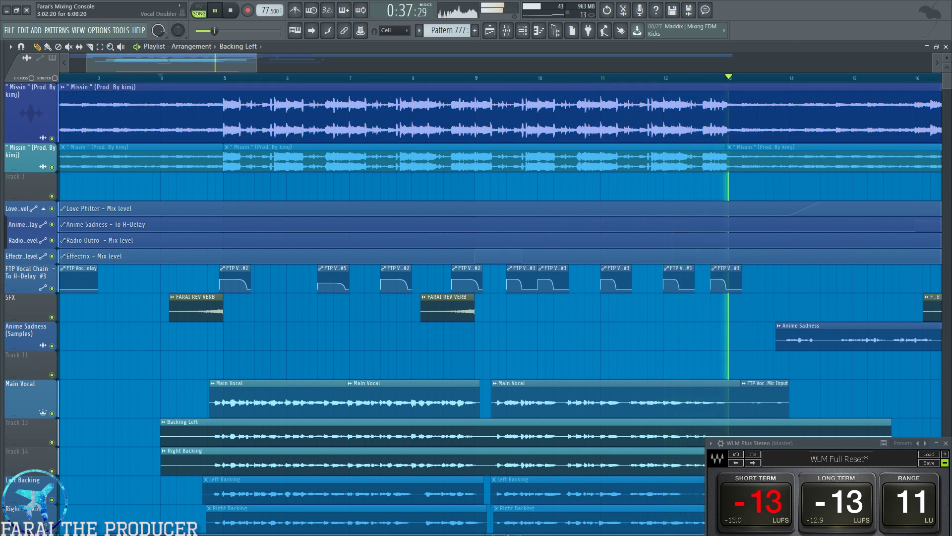
scroll(373, 78, "down", 4)
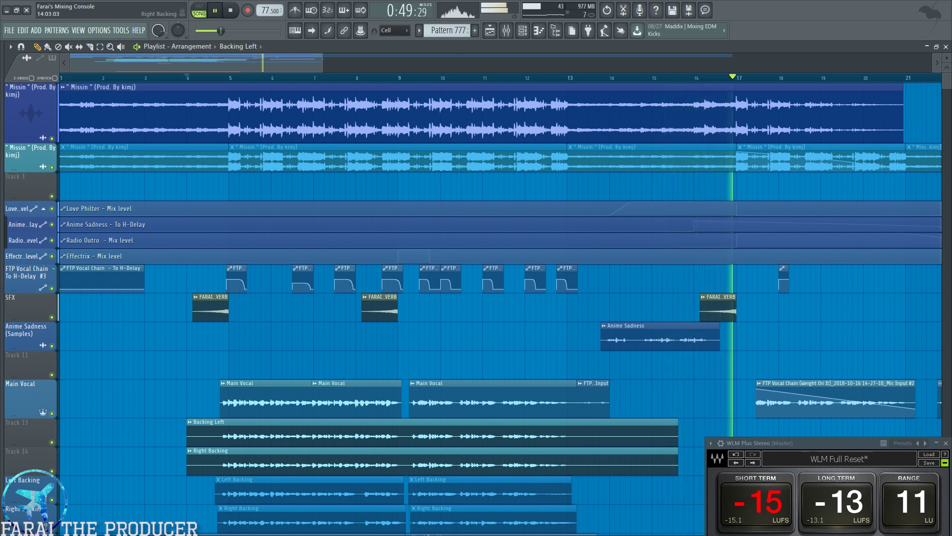
- View the Radio Outro effect on the FTP Vocal Chain mixer track and close its window
left_click(506, 30)
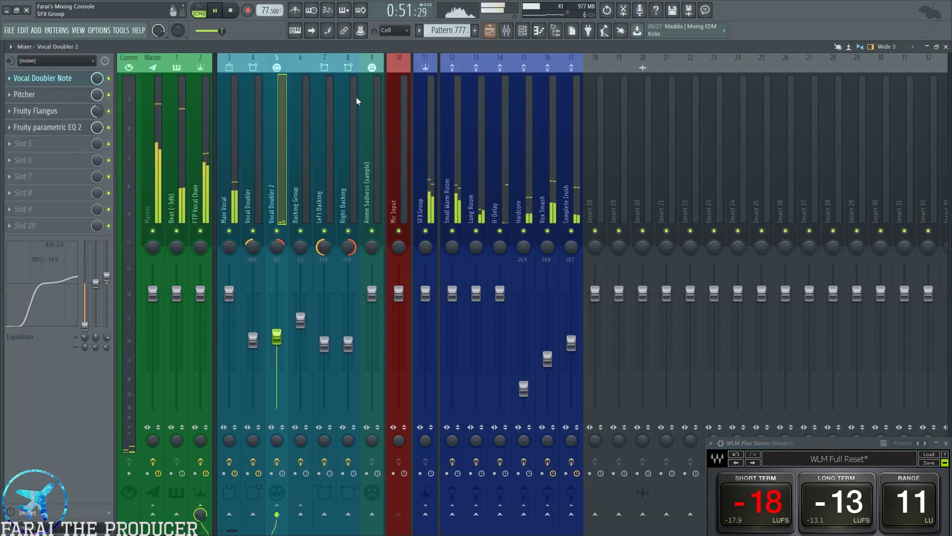
left_click(207, 165)
left_click(79, 193)
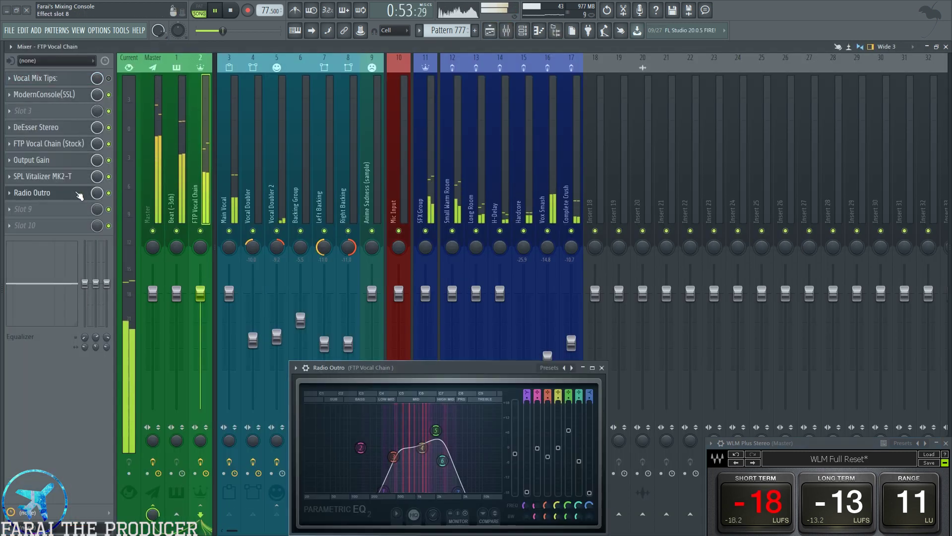
left_click(602, 368)
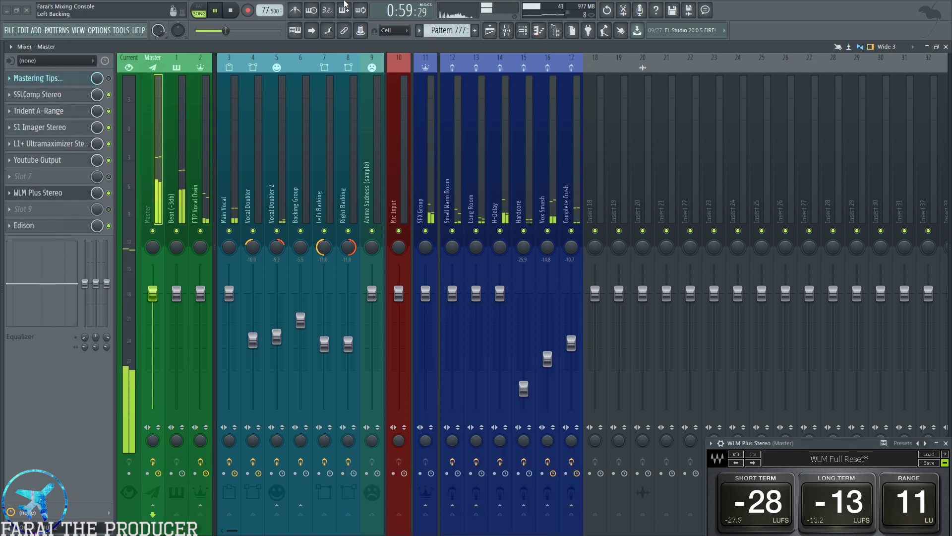
- Stop the song playback in the playlist and bring up the mixer
left_click(493, 33)
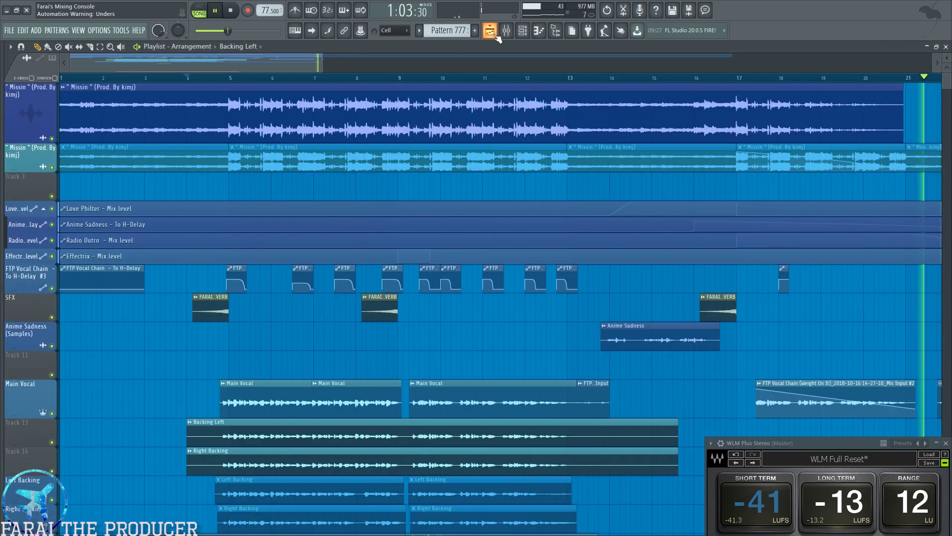
key("space")
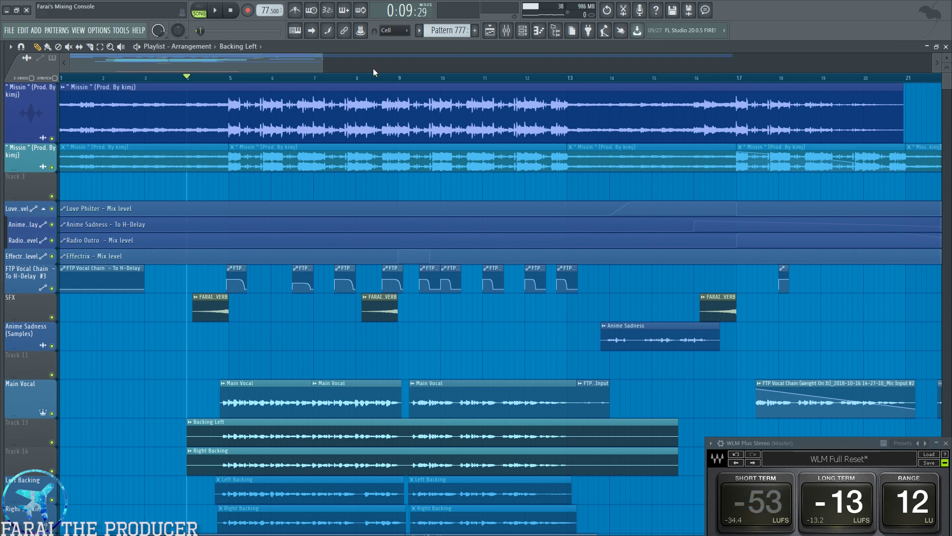
left_click(506, 31)
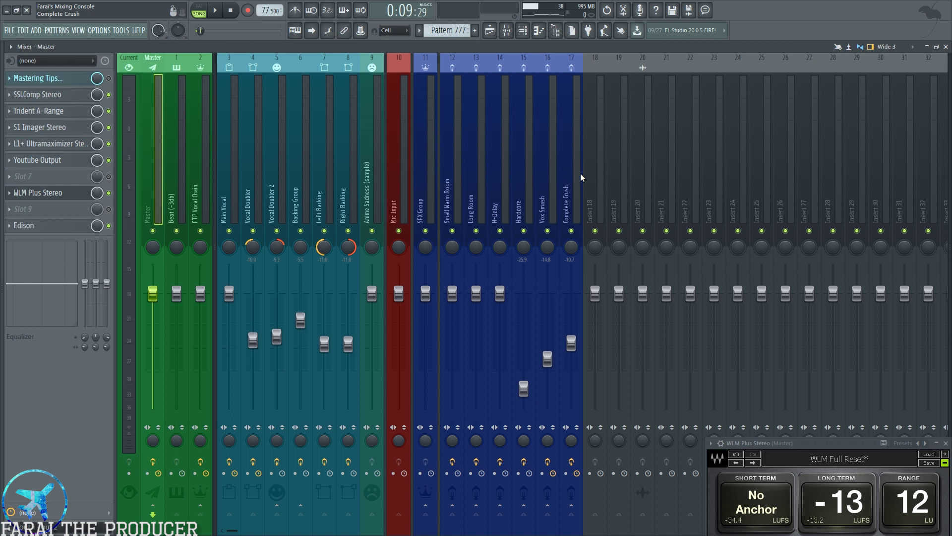
- Select the Main Vocal mixer track and highlight the matching Main Vocal clips in the playlist
left_click(227, 185)
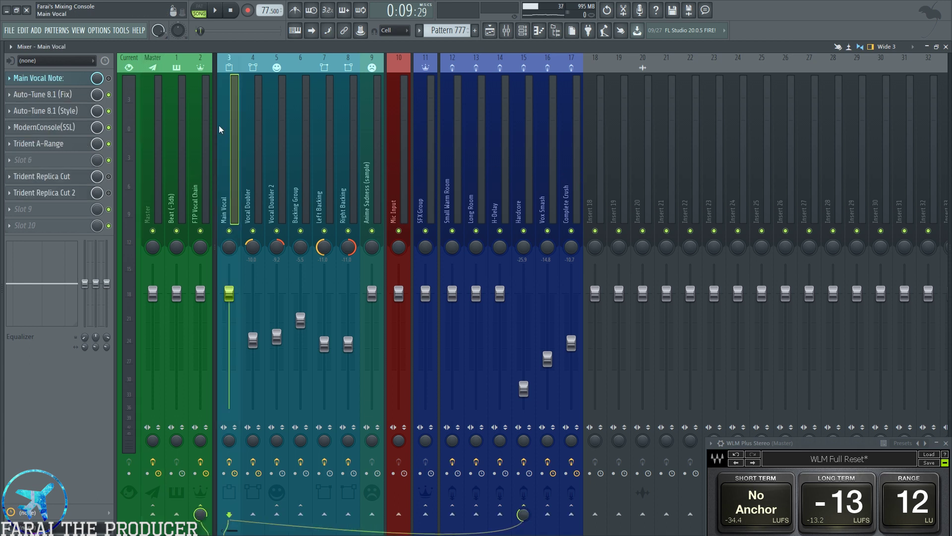
left_click(491, 31)
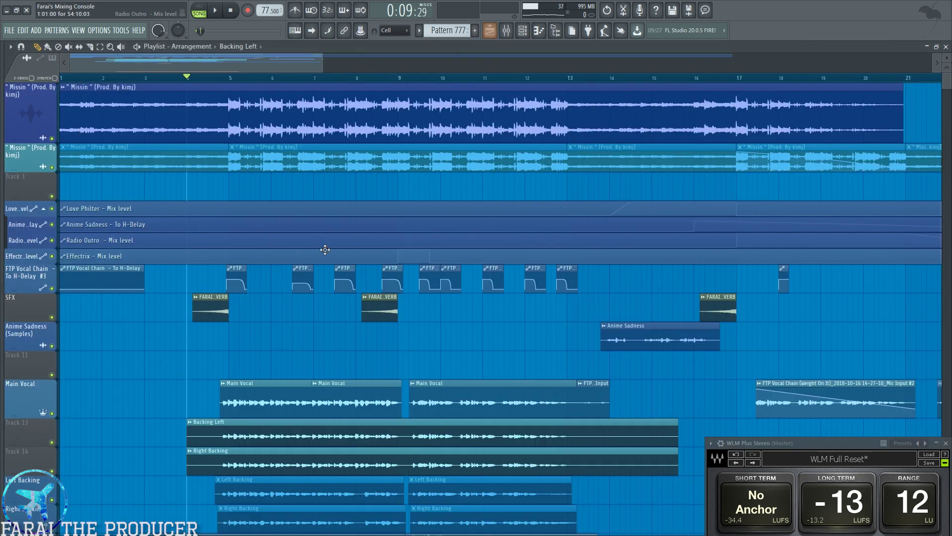
left_click_drag(197, 404, 606, 399)
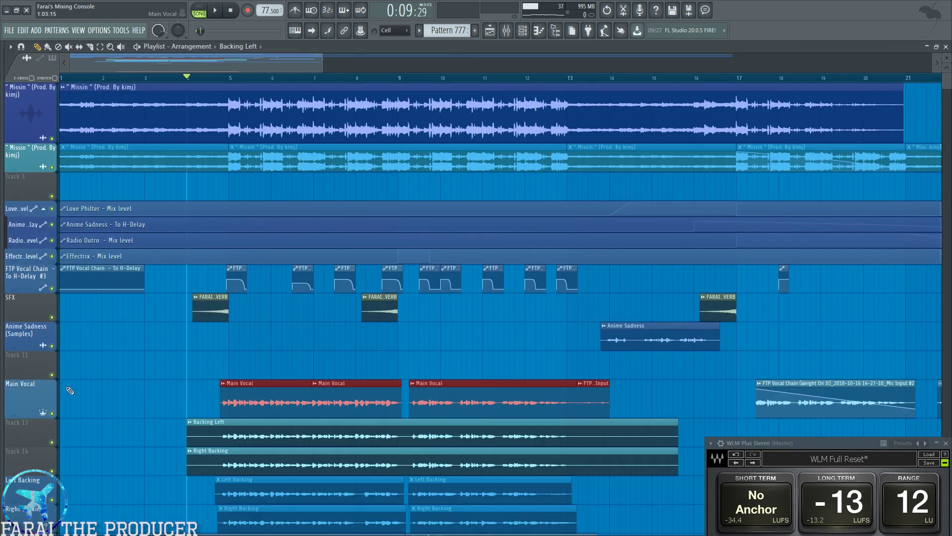
left_click(511, 34)
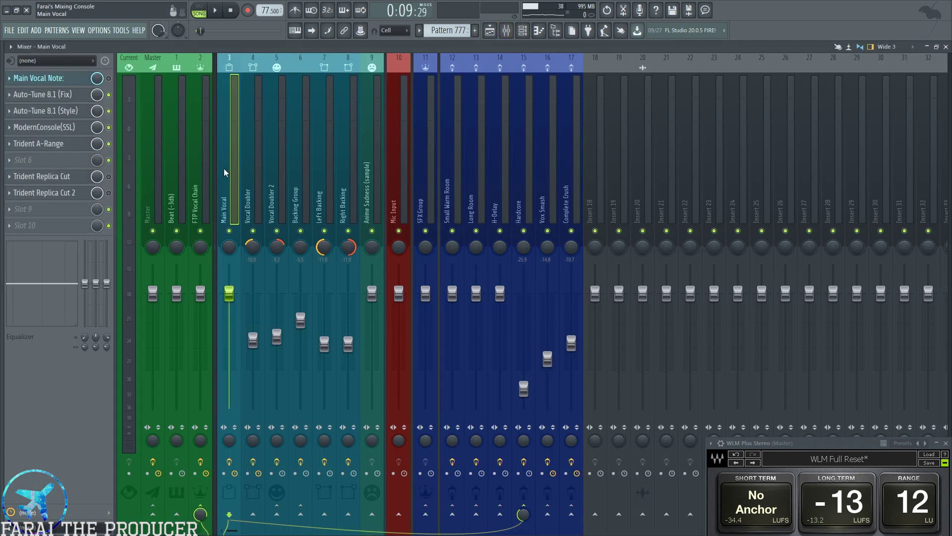
- Select the Beat (-3db) mixer track, and highlight and deselect its beat clip on the first playlist track
left_click(170, 184)
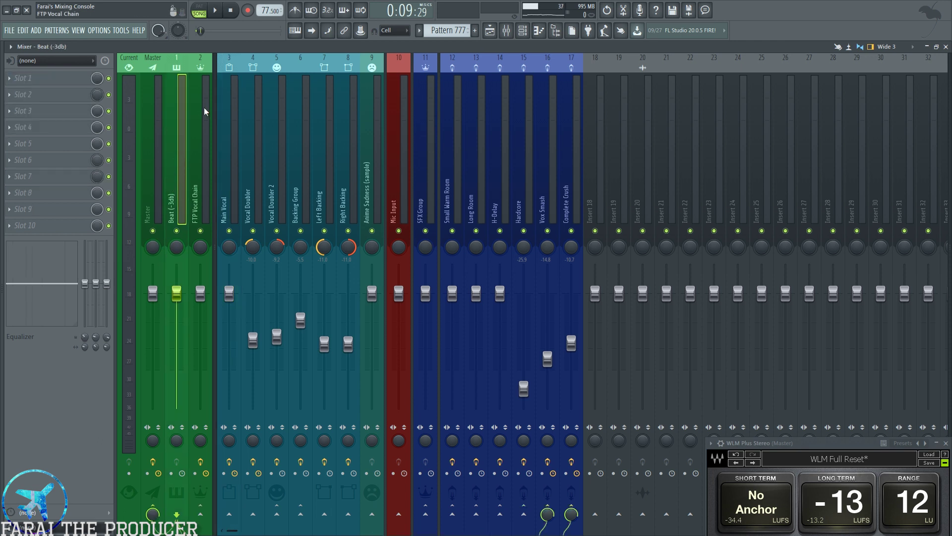
left_click(489, 30)
left_click(321, 78)
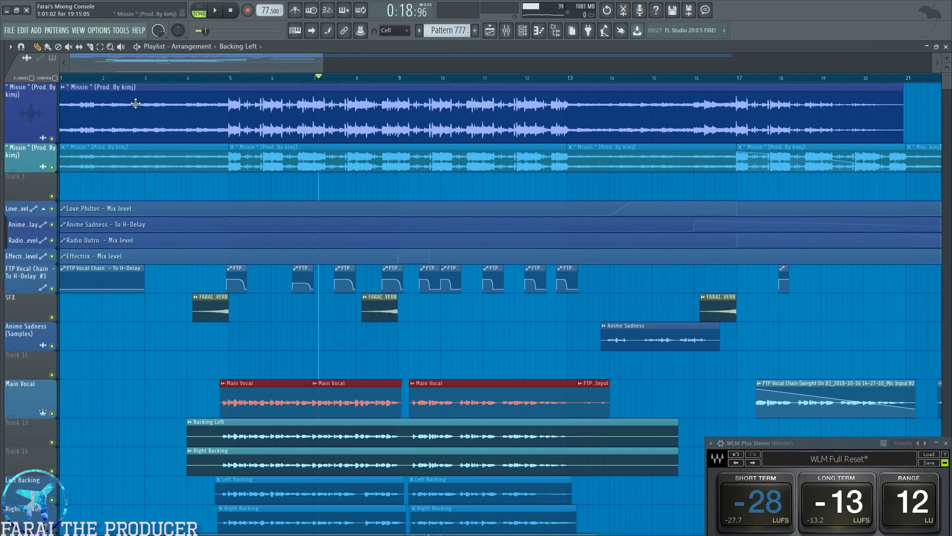
left_click(102, 99, "ctrl")
right_click(187, 192)
left_click(111, 99, "ctrl")
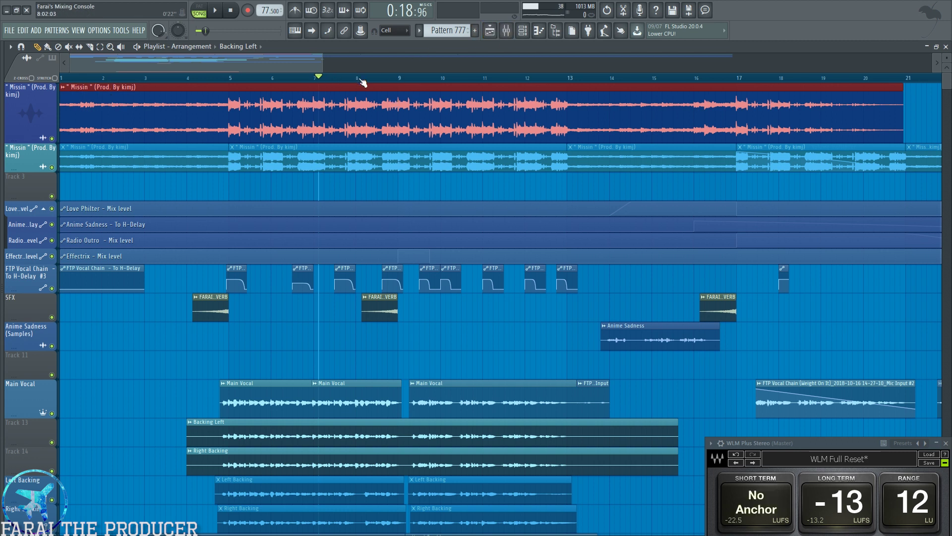
left_click_drag(196, 112, 360, 124, "ctrl")
right_click(171, 180)
left_click(226, 167, "ctrl")
left_click(214, 185)
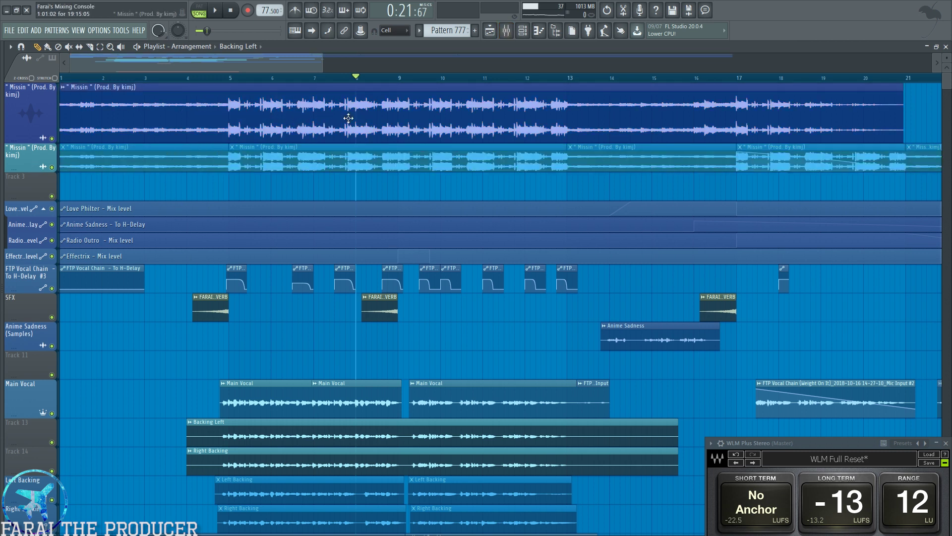
- Play a short passage with the mixer shown to check the beat and vocal levels, and stop playback
left_click(507, 31)
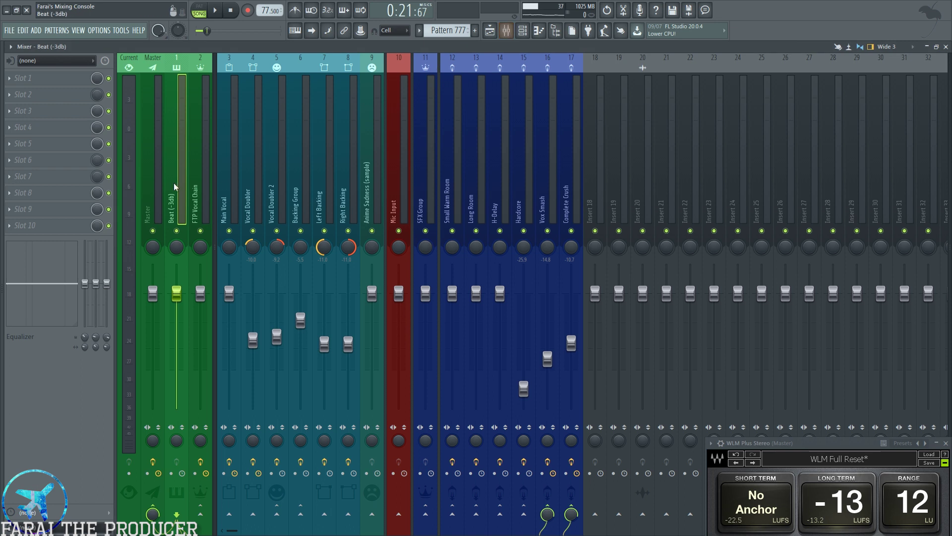
key("space")
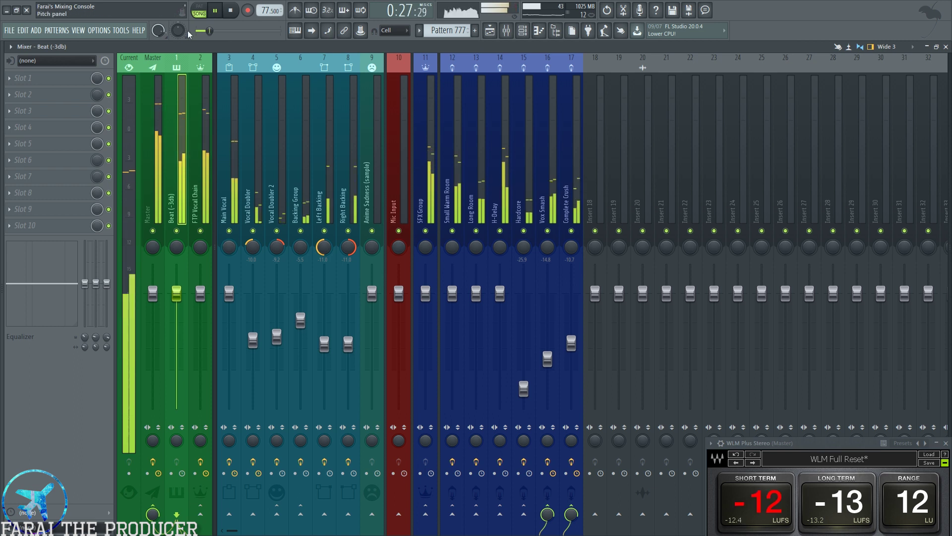
key("space")
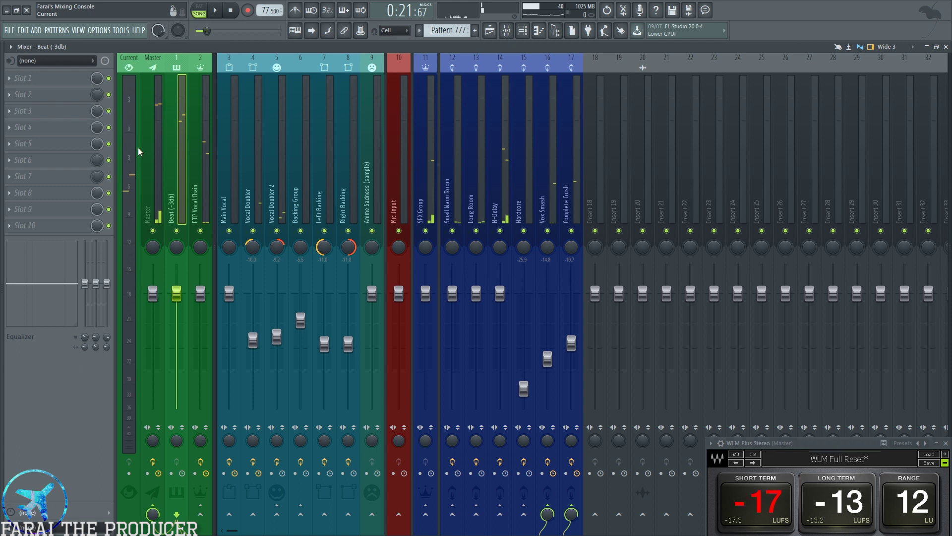
- Select the Master track and take a brief look at its L1+ Ultramaximizer effect
left_click(152, 122)
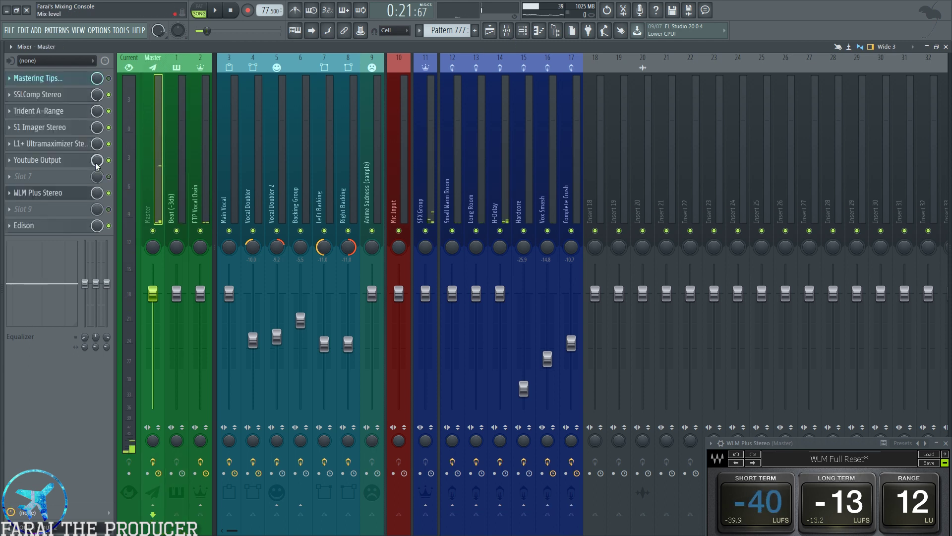
left_click(48, 144)
left_click(50, 146)
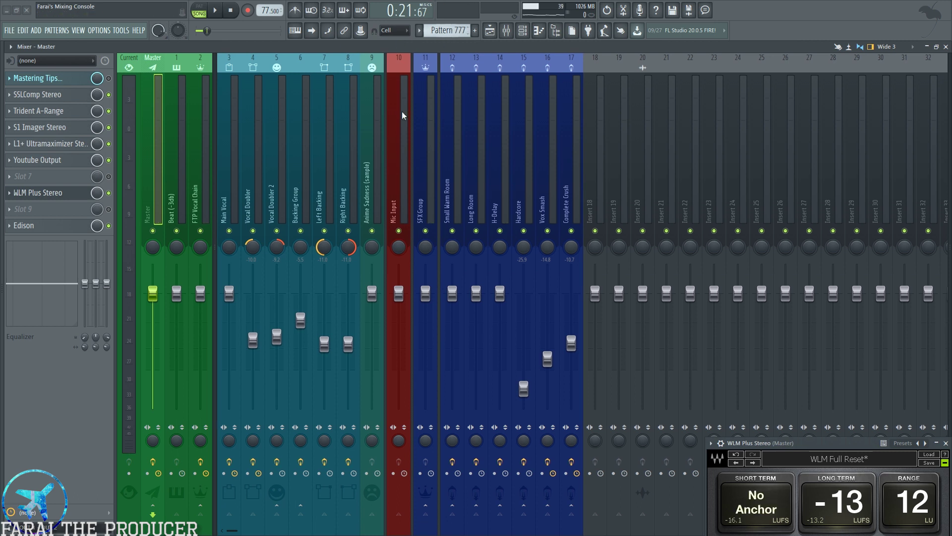
- Read the Vocal Mix Tips note on the FTP Vocal Chain track about the incoming vocal level, and close it
left_click(196, 151)
left_click(76, 82)
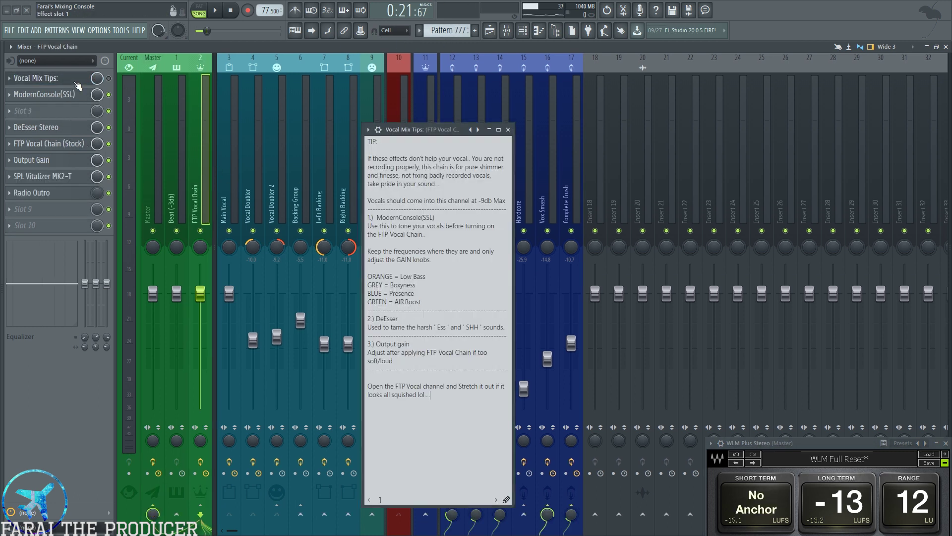
left_click_drag(395, 235, 401, 201)
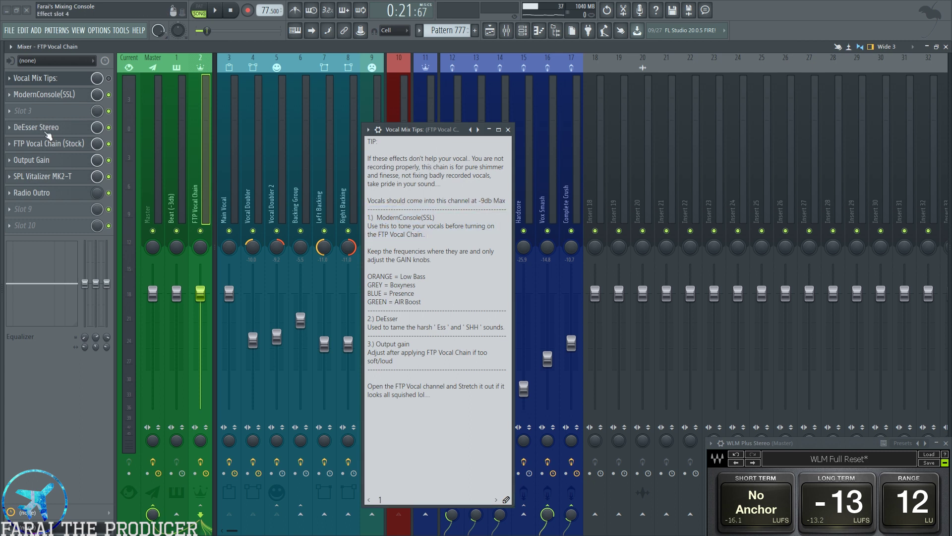
left_click(169, 131)
left_click(156, 138)
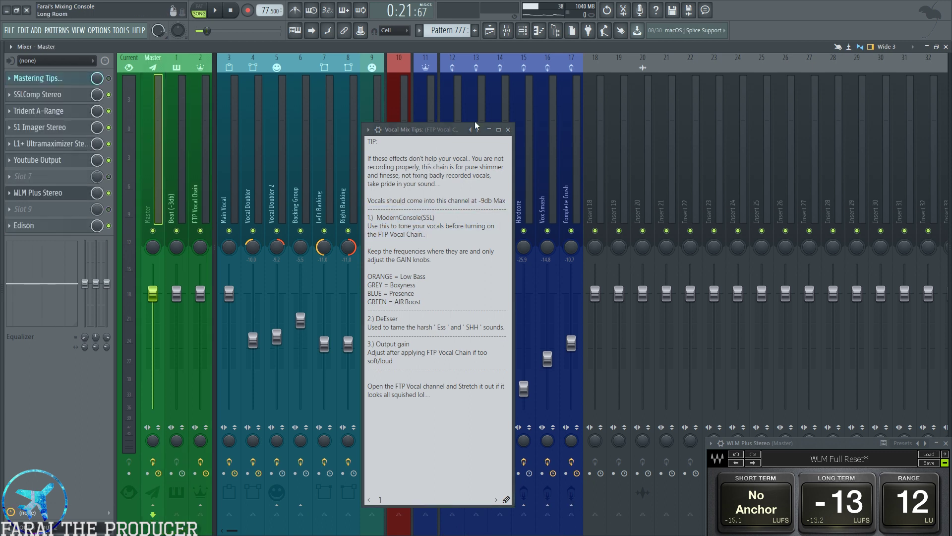
left_click(508, 129)
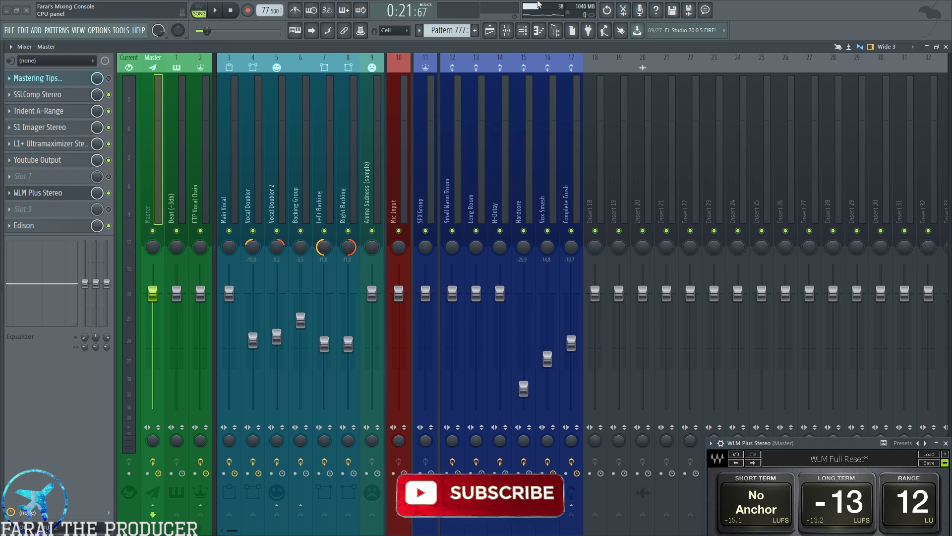
- Select the Mic Input mixer track, look through its available audio inputs, and leave the source unchanged
left_click(406, 188)
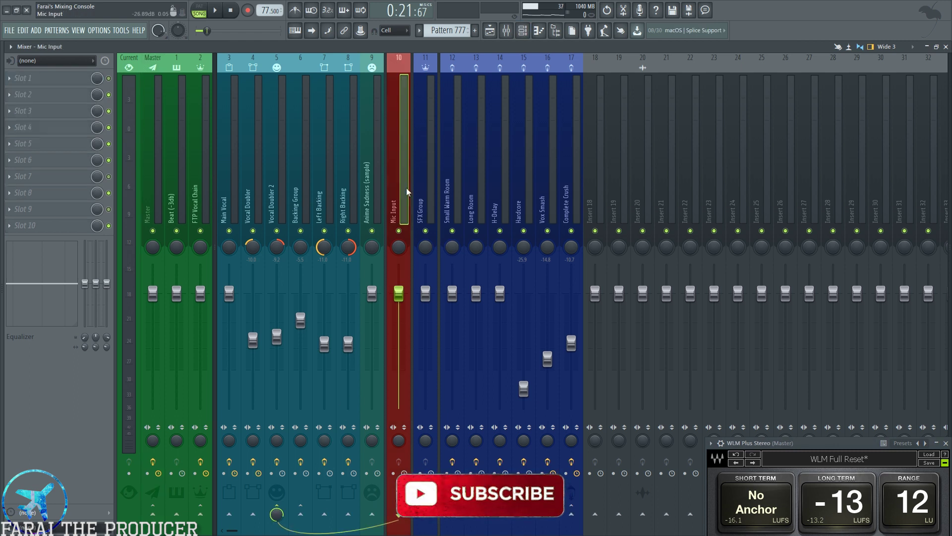
left_click(55, 61)
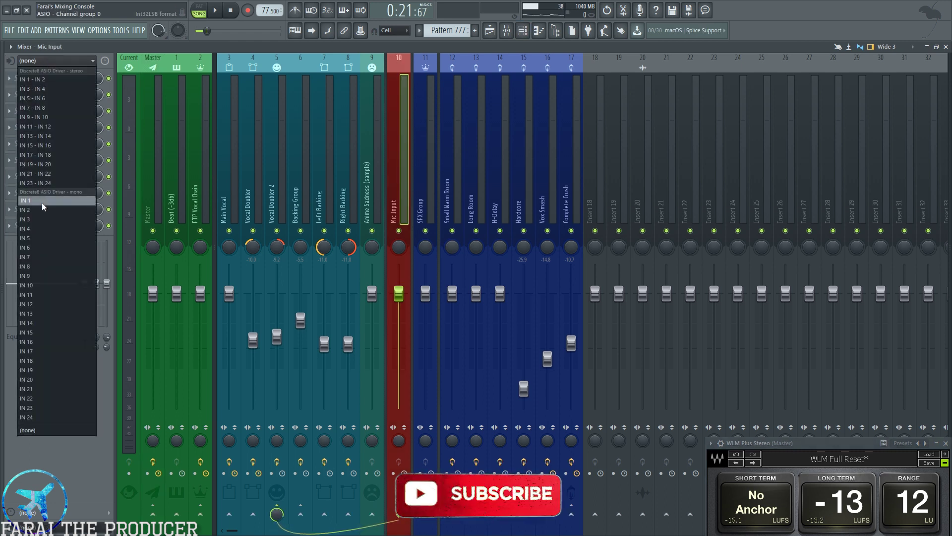
left_click(401, 189)
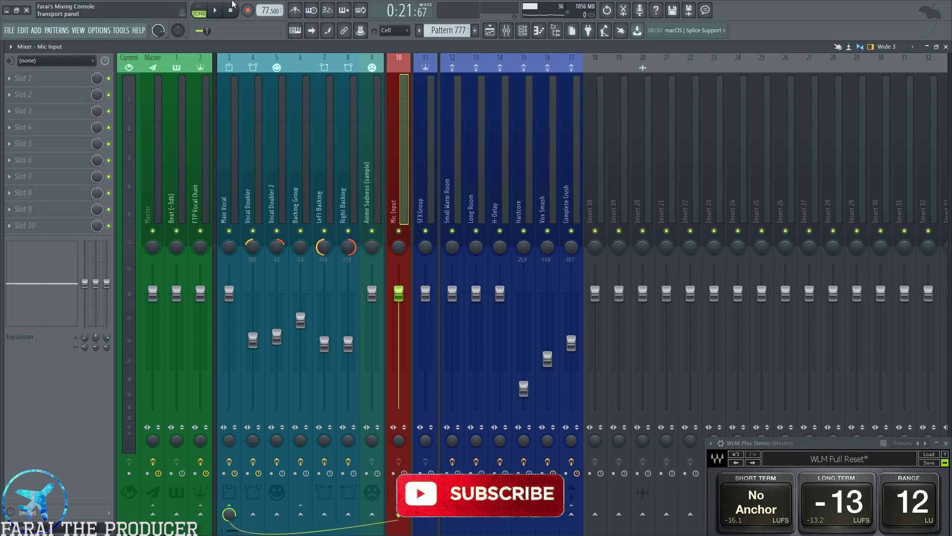
- Open ModernConsole(SSL) and Trident A-Range on the Main Vocal track for inspection, and close ModernConsole(SSL)
left_click(224, 166)
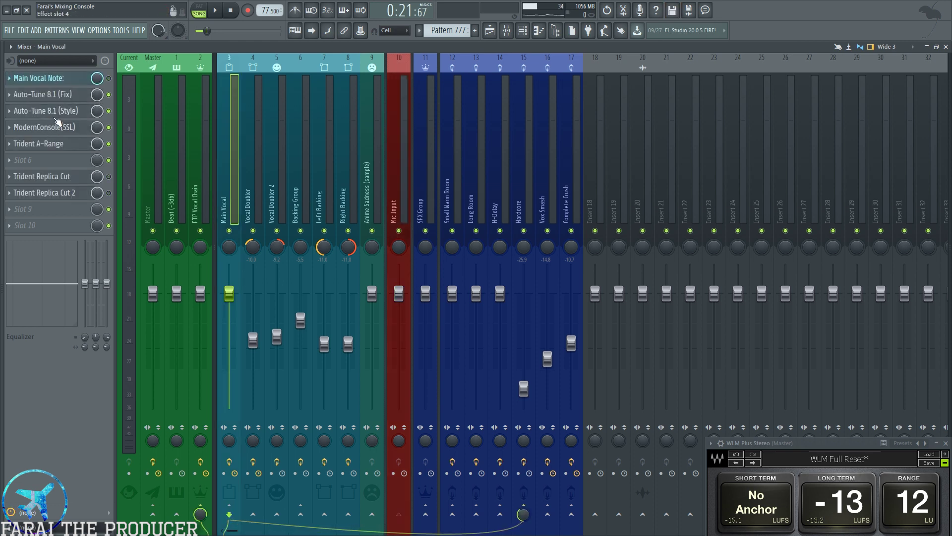
left_click(47, 130)
left_click(47, 143)
left_click(425, 267)
left_click_drag(425, 266, 428, 276)
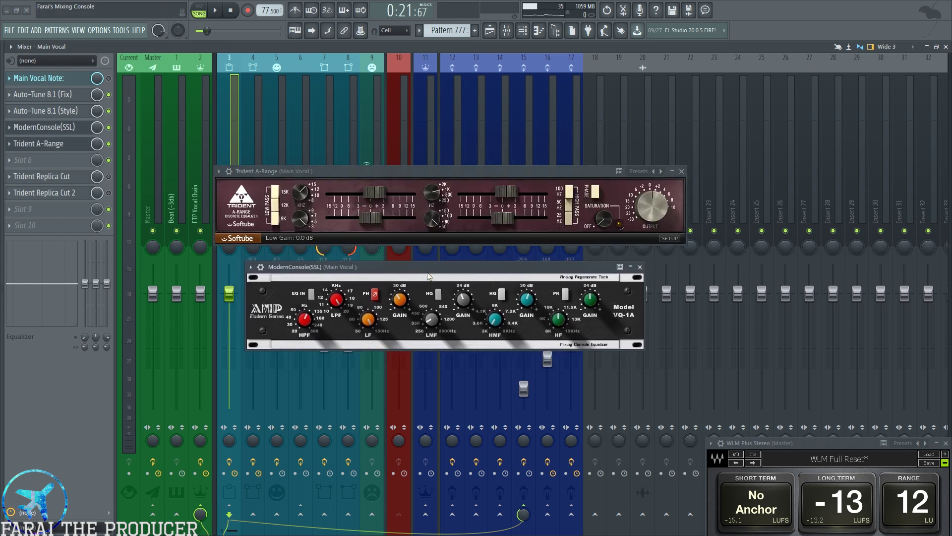
left_click(641, 267)
left_click_drag(516, 171, 517, 190)
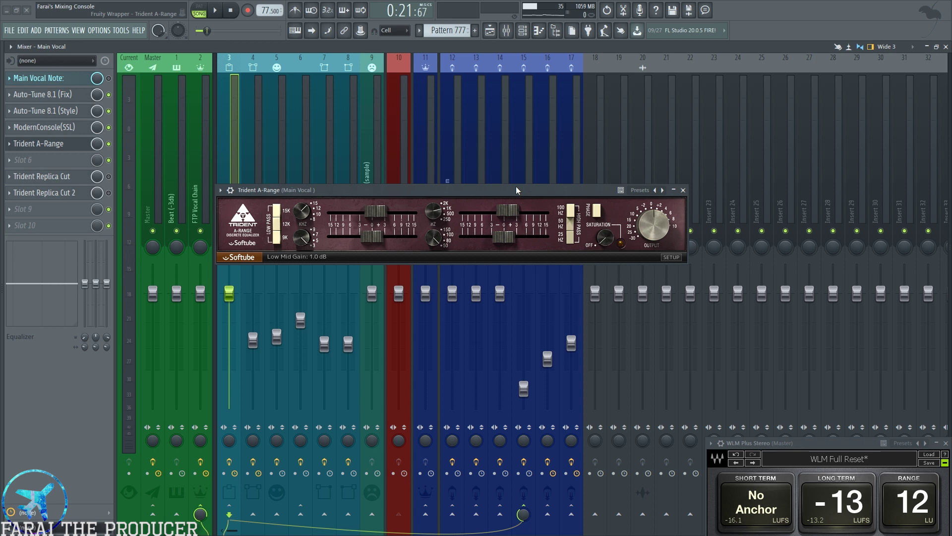
- Open the Trident Replica Cut and Trident Replica Cut 2 equalizers on Main Vocal, and play a short passage to compare them with Trident A-Range
left_click(39, 178)
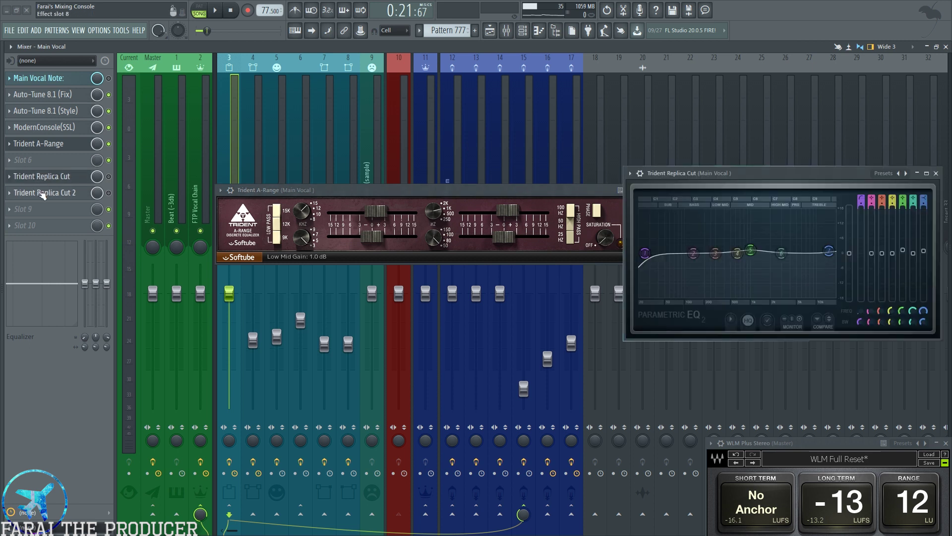
left_click(42, 192)
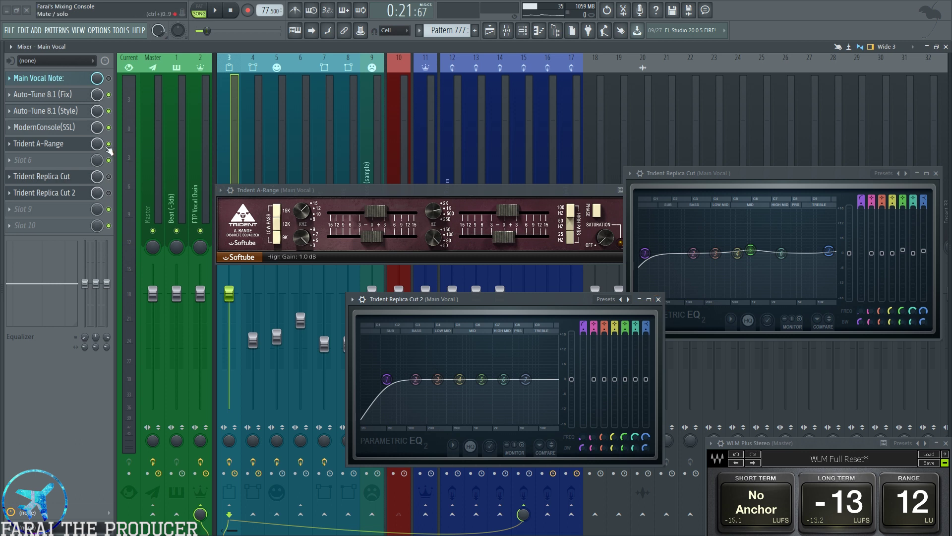
key("space")
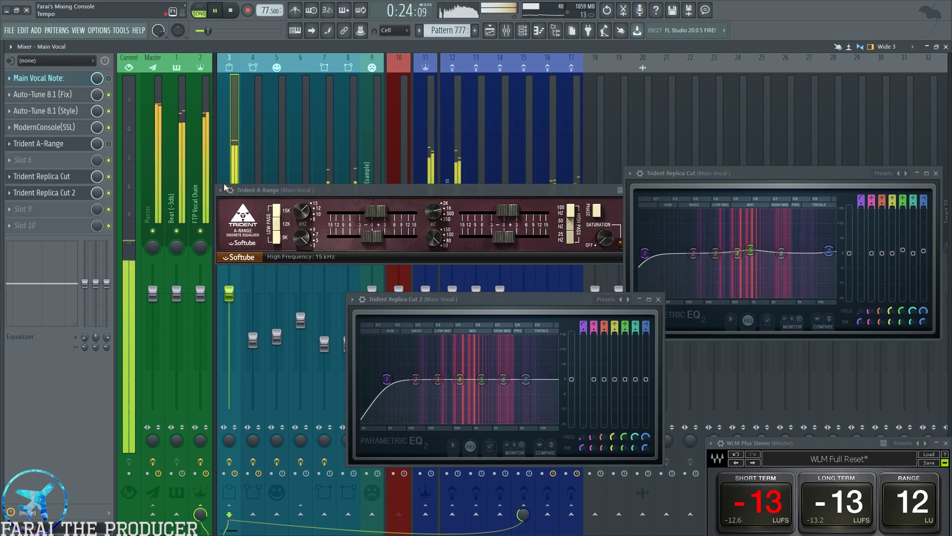
key("space")
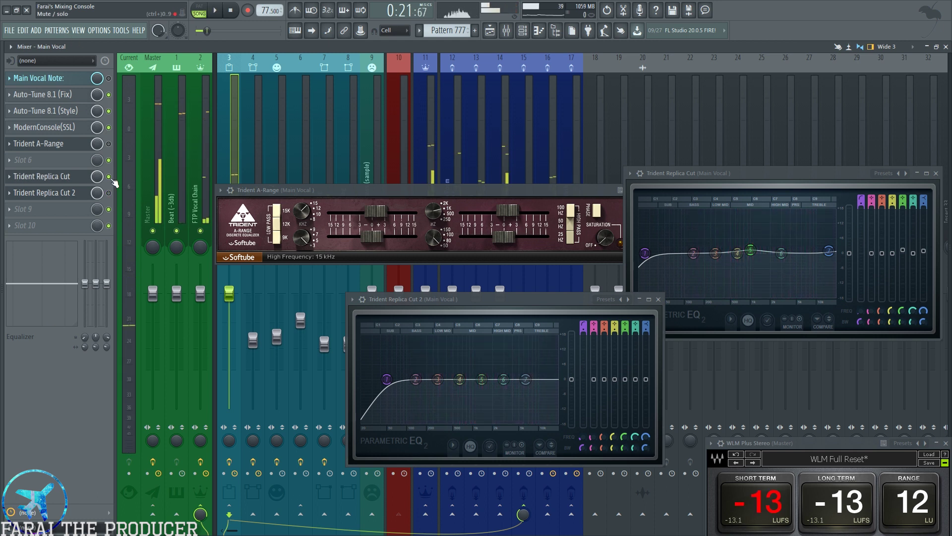
- Close the Trident Replica Cut 2, Trident A-Range and Trident Replica Cut windows over the playlist, and return to the mixer
key("F5")
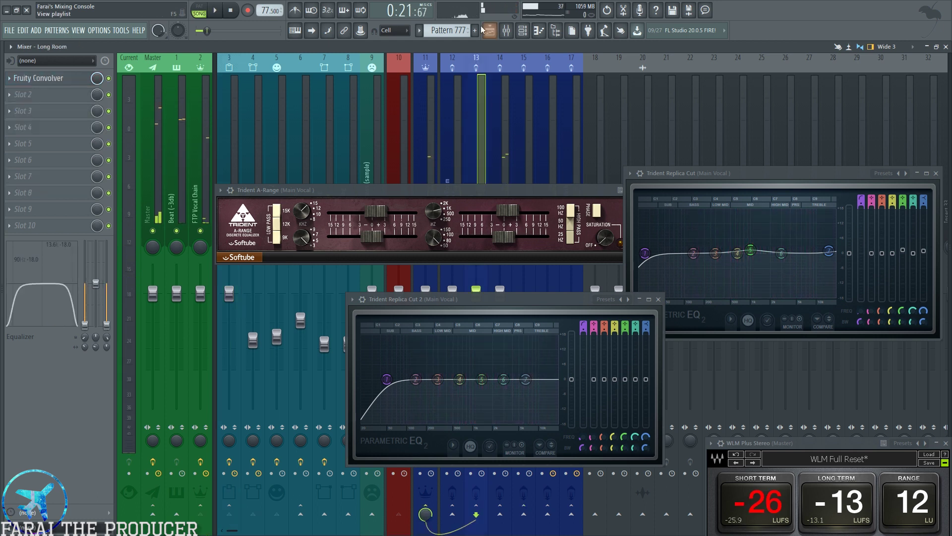
left_click(659, 299)
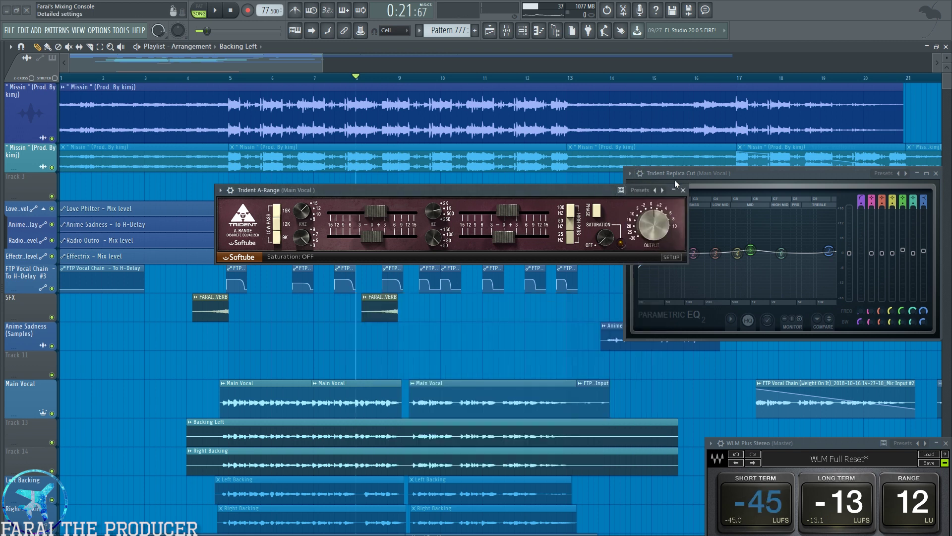
left_click(681, 191)
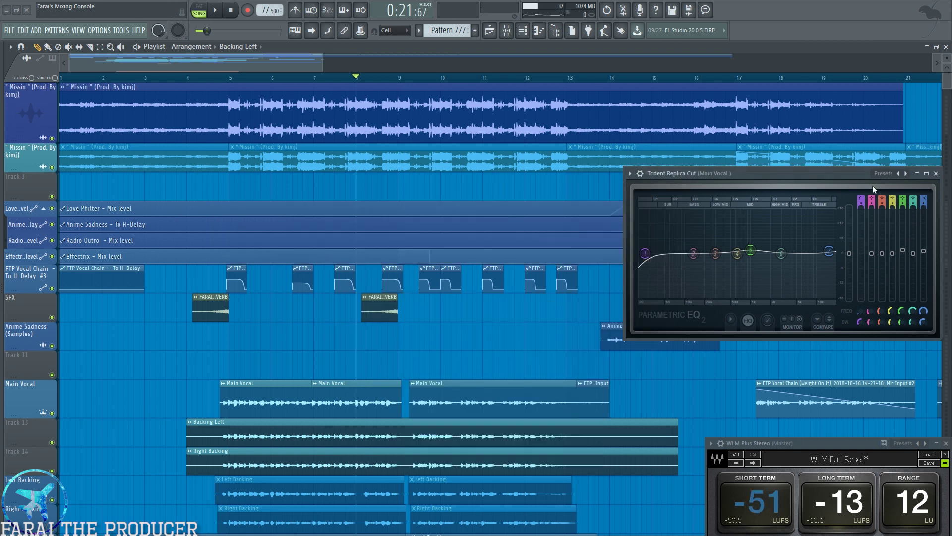
left_click(936, 173)
left_click(506, 30)
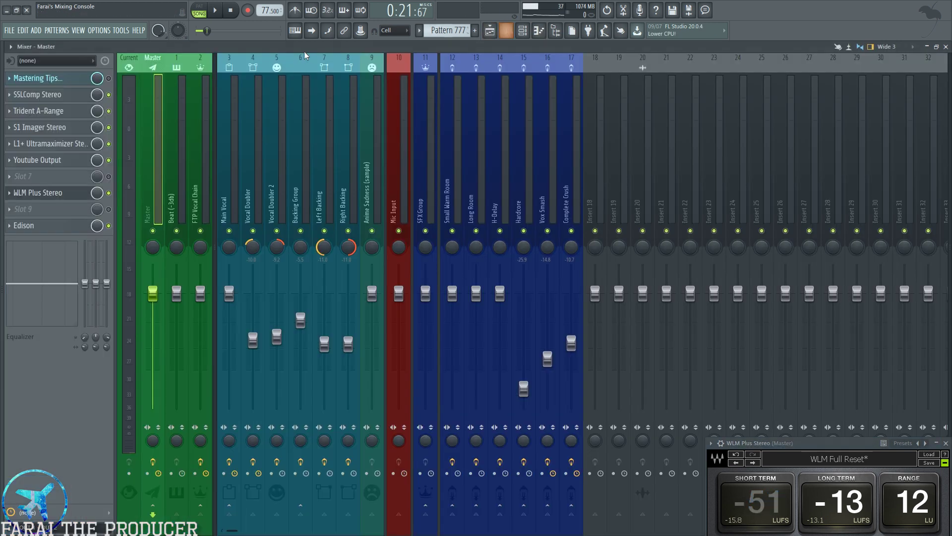
- Select Main Vocal and mute Vocal Doubler, Vocal Doubler 2, Backing Group, Left Backing, Right Backing and SFX Group
left_click(229, 174)
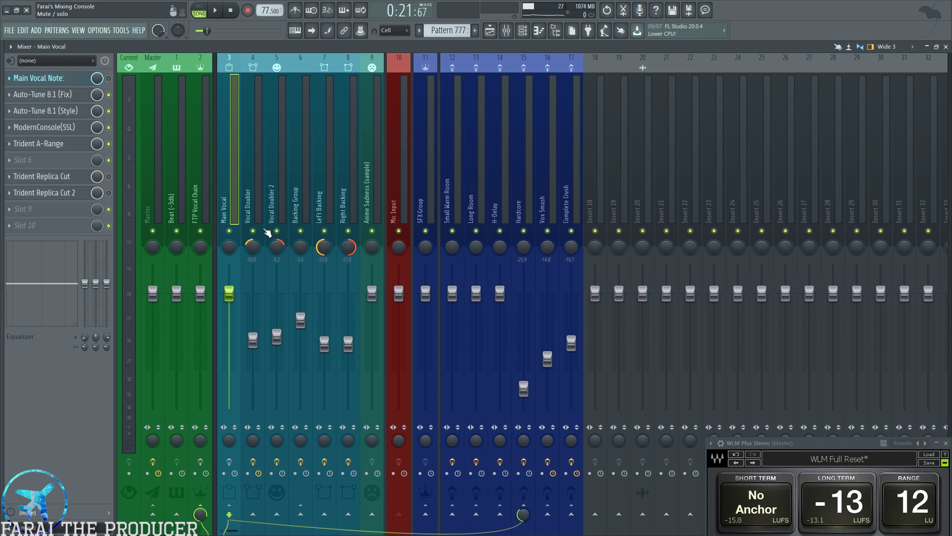
left_click(253, 231)
left_click(277, 231)
left_click(301, 231)
left_click(348, 230)
left_click(348, 231)
left_click(348, 230)
left_click(325, 230)
left_click(425, 231)
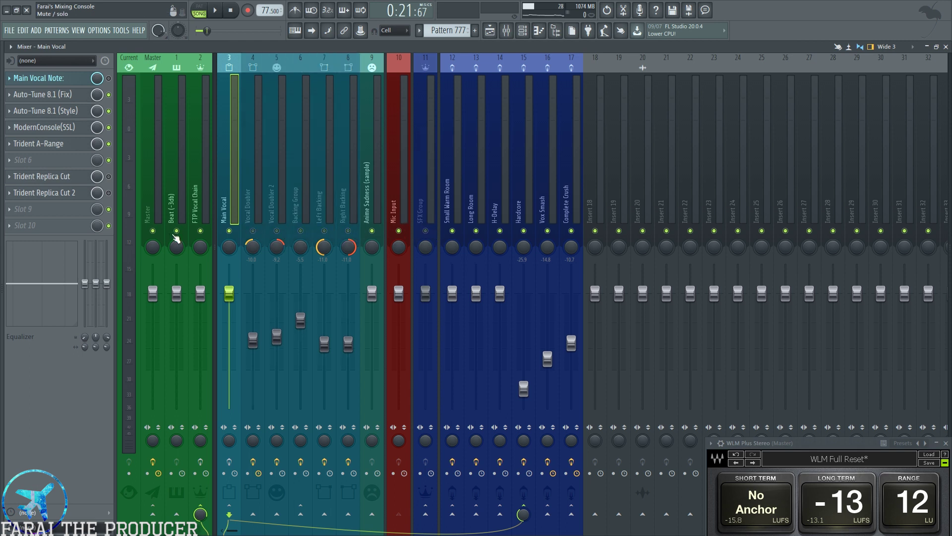
- Play the main vocal passage, briefly muting and unmuting the Beat (-3db) track to compare, and stop playback
key("space")
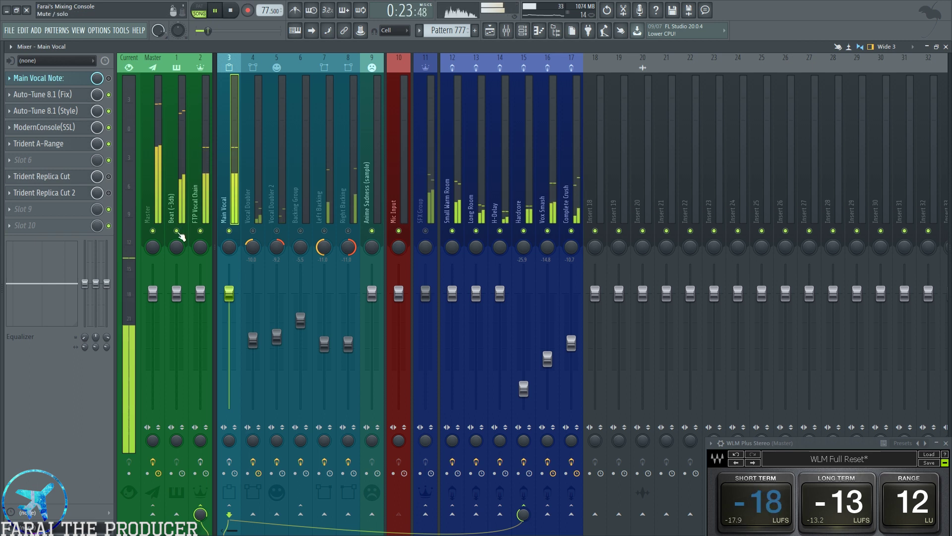
left_click(177, 230)
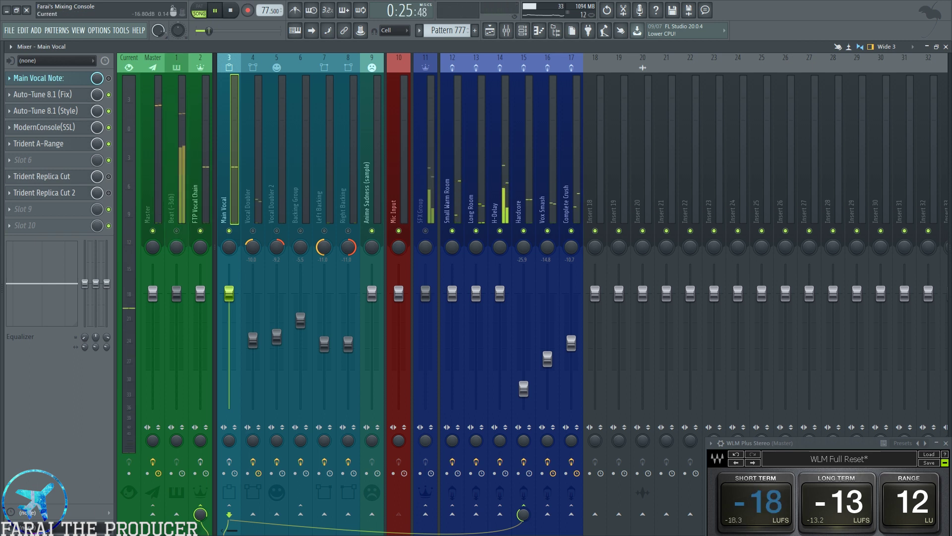
left_click(177, 230)
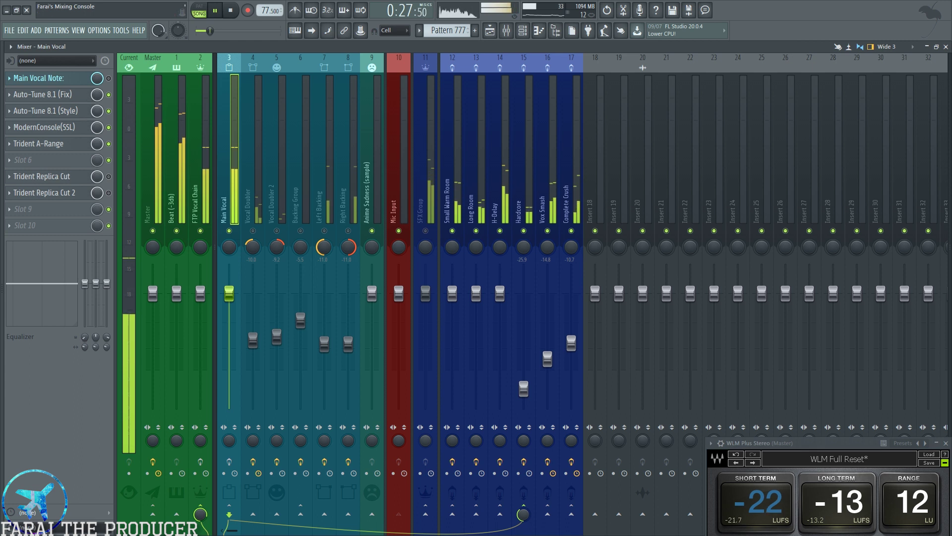
key("space")
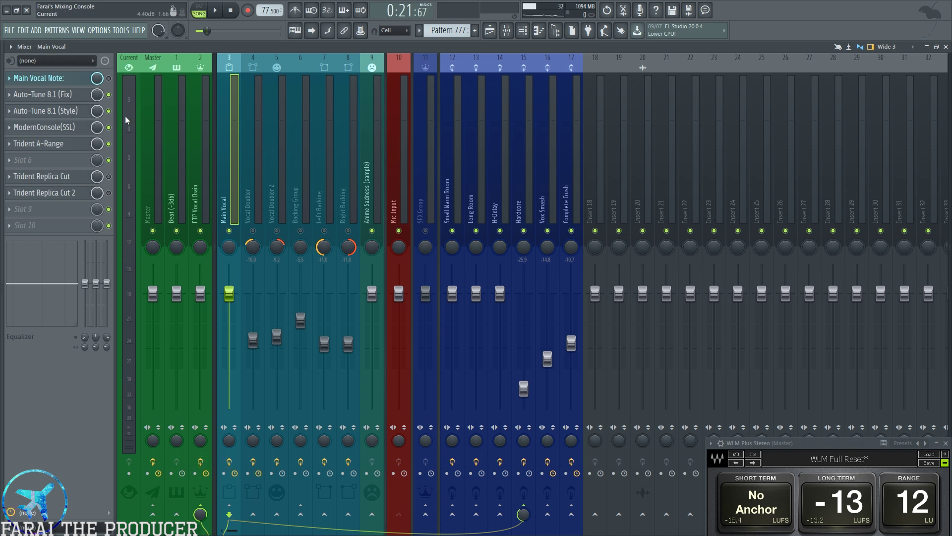
- Check the playlist arrangement, start playback from there, and return to the mixer
left_click(489, 30)
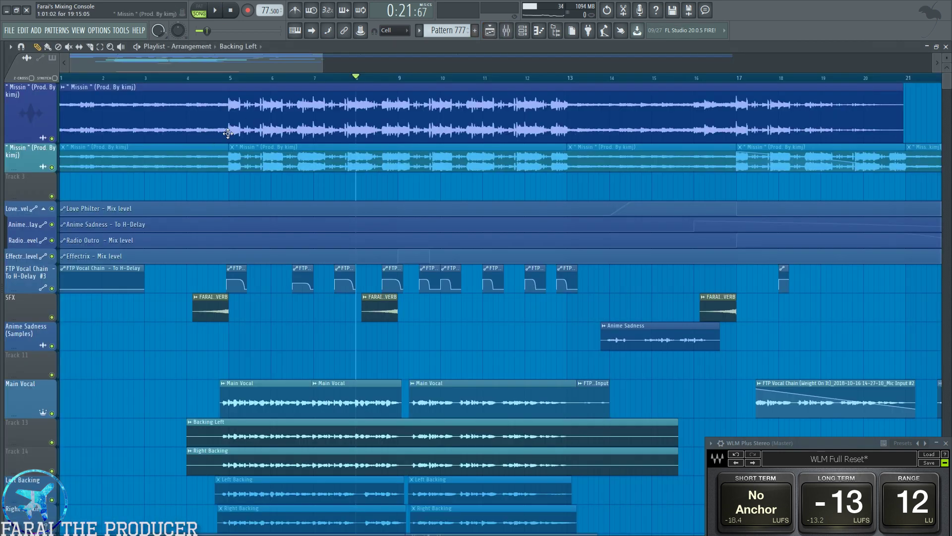
key("space")
left_click(506, 30)
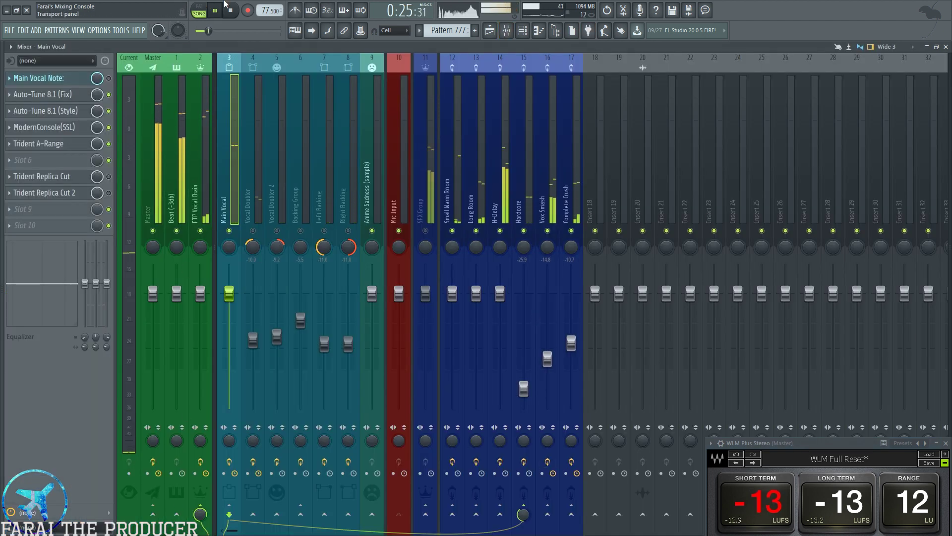
- Unmute Vocal Doubler, Backing Group, Vocal Doubler 2, Left Backing, Right Backing and SFX Group during playback, and stop playback
left_click(253, 231)
left_click(300, 230)
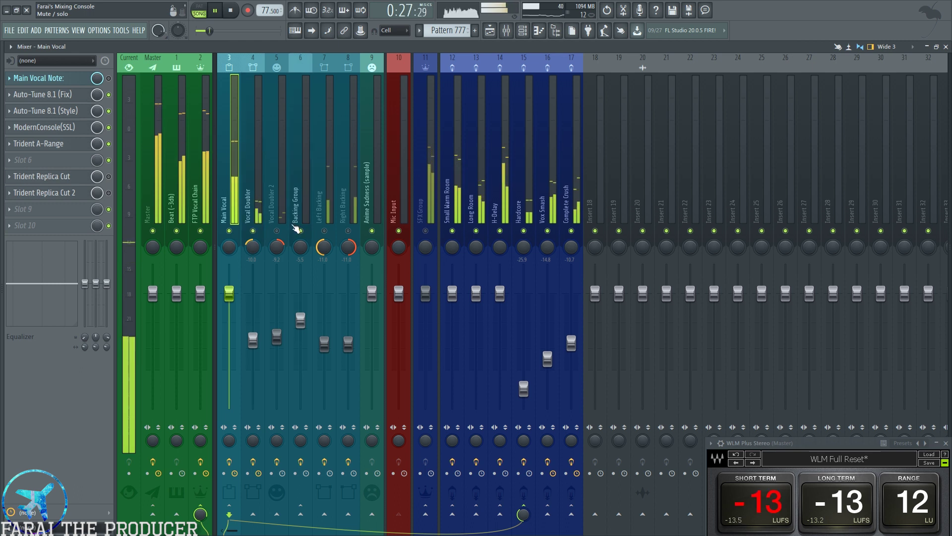
left_click(276, 231)
left_click(325, 231)
left_click(348, 231)
left_click(425, 231)
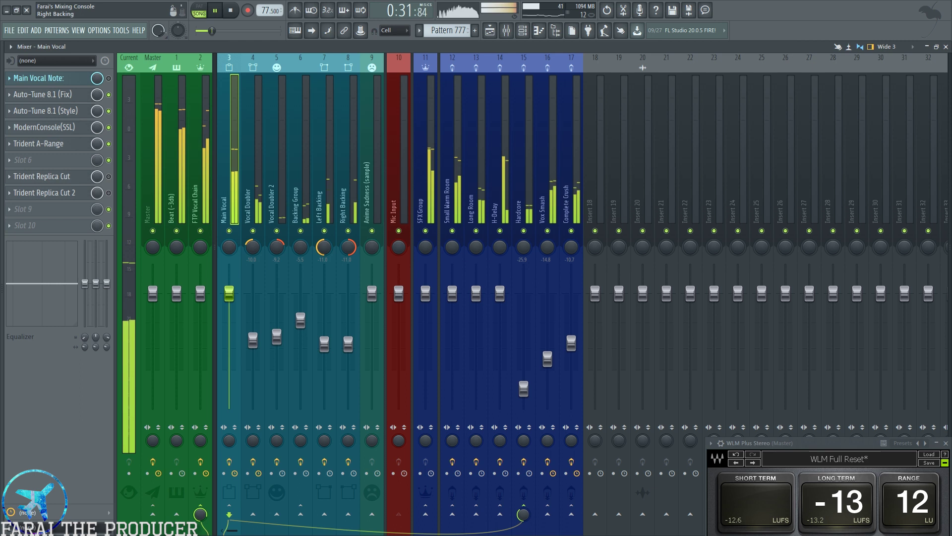
key("space")
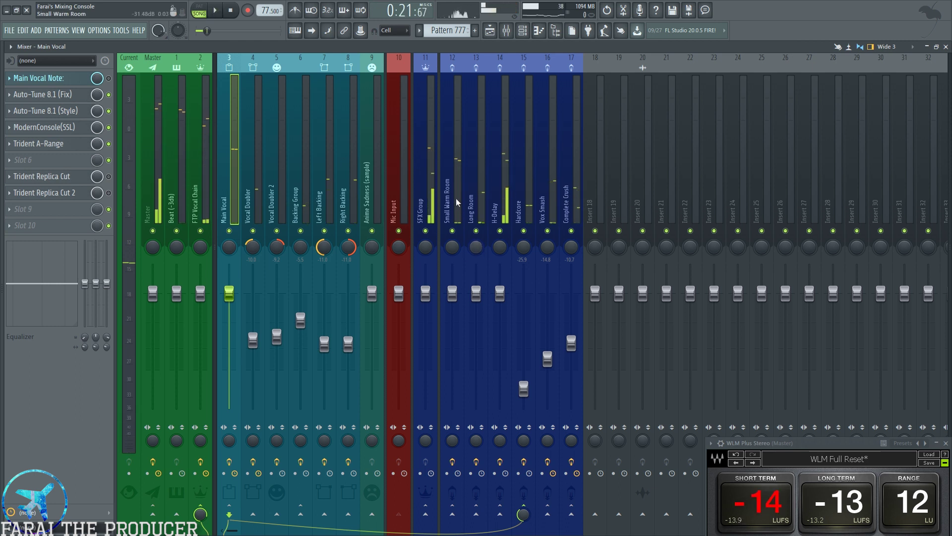
- Review the effects and routing of the FTP Vocal Chain, Small Warm Room, Vocal Doubler, Vox Smash and Complete Crush tracks
left_click(196, 193)
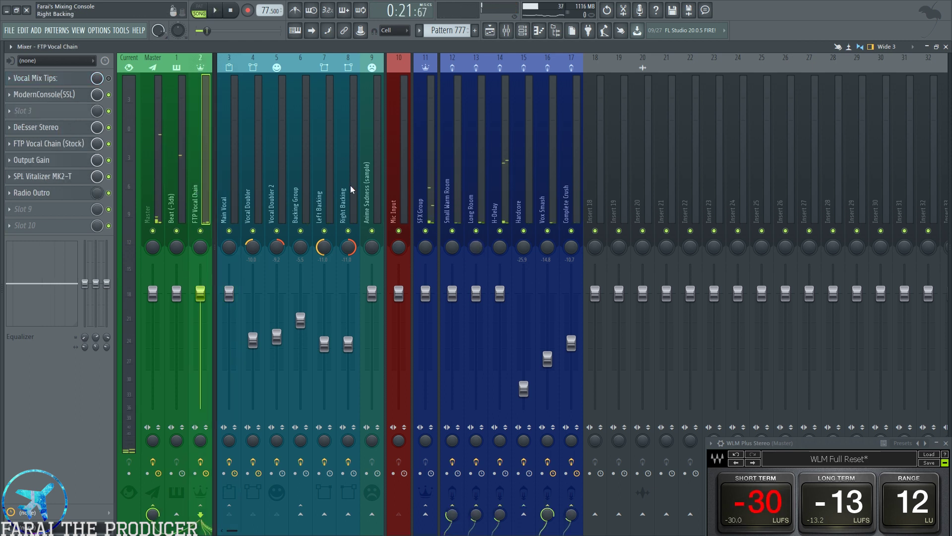
mouse_move(450, 186)
left_mouse_down()
mouse_move(572, 190)
mouse_move(448, 198)
left_mouse_up()
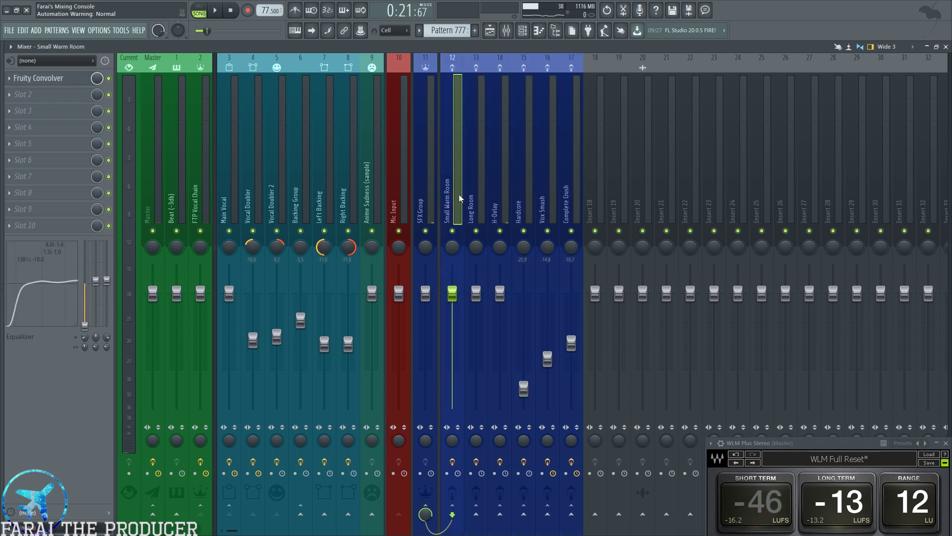
left_click_drag(480, 170, 520, 186)
left_click(259, 162)
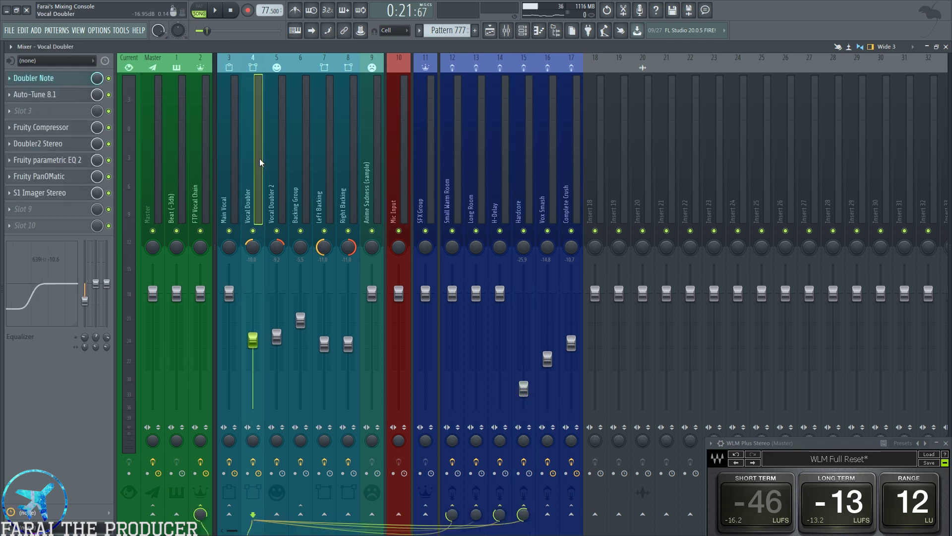
left_click(541, 181)
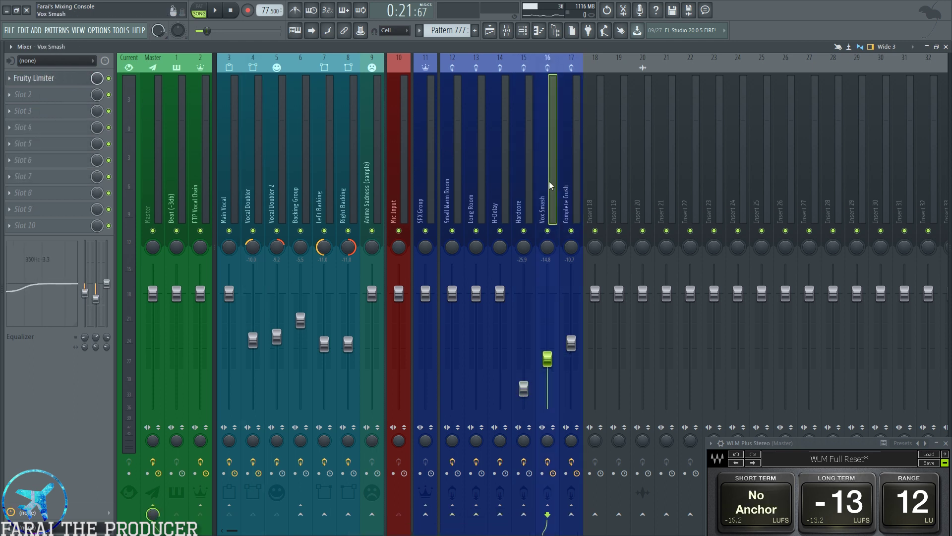
left_click(566, 187)
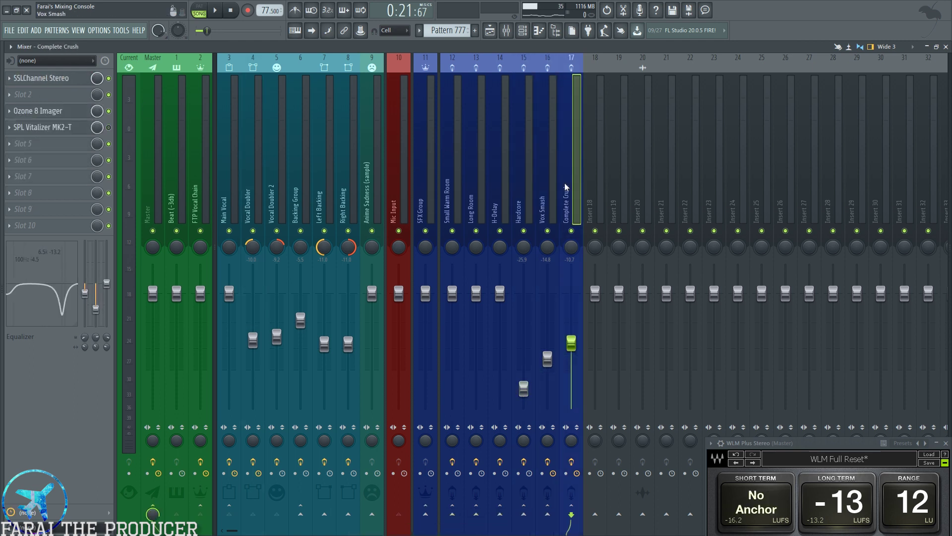
- Inspect the Auto-Tune 8.1 (Fix) settings on the Main Vocal track, including the retune speed, and close the plugin
left_click(238, 185)
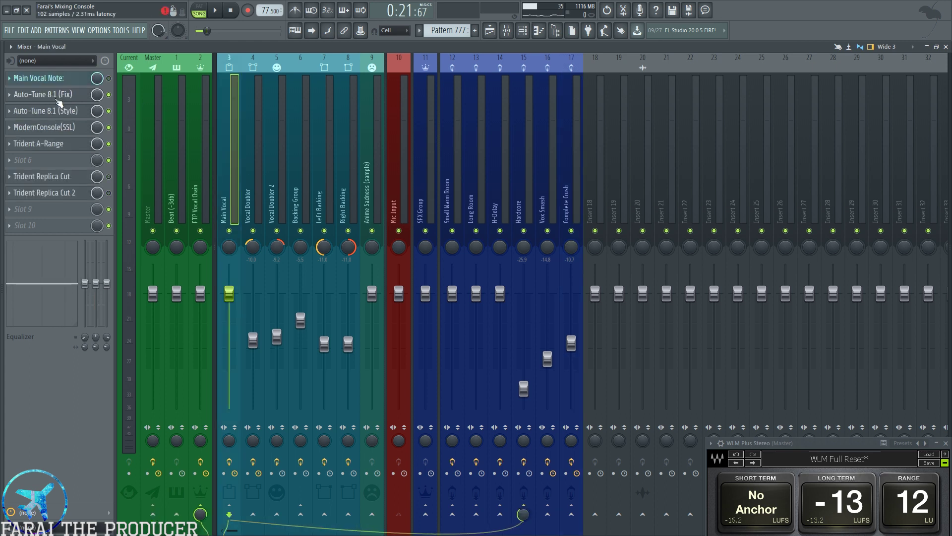
left_click(58, 99)
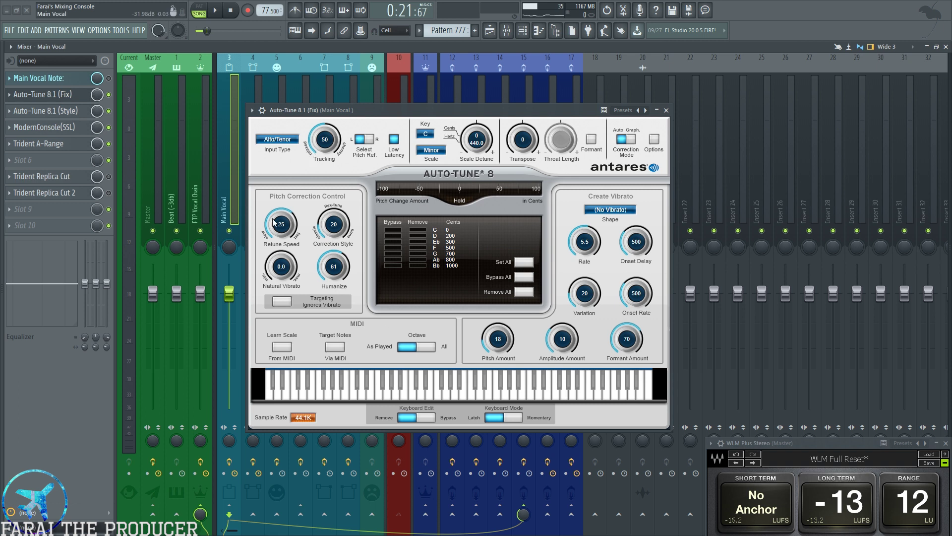
left_click(666, 110)
- Briefly check the FTP Vocal Chain track, and open Auto-Tune 8.1 (Style) and ModernConsole(SSL) on the Main Vocal track for inspection
left_click(167, 137)
left_click(195, 159)
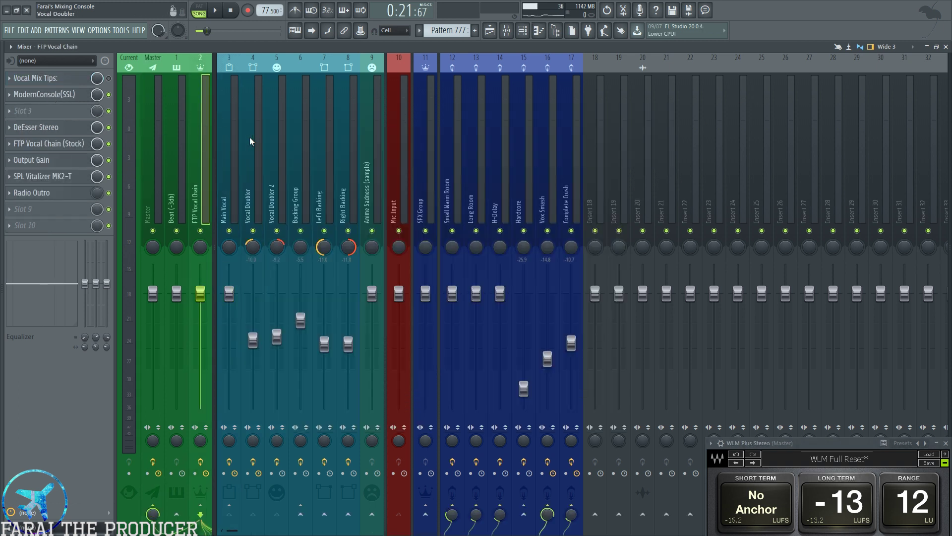
left_click(229, 143)
left_click(60, 112)
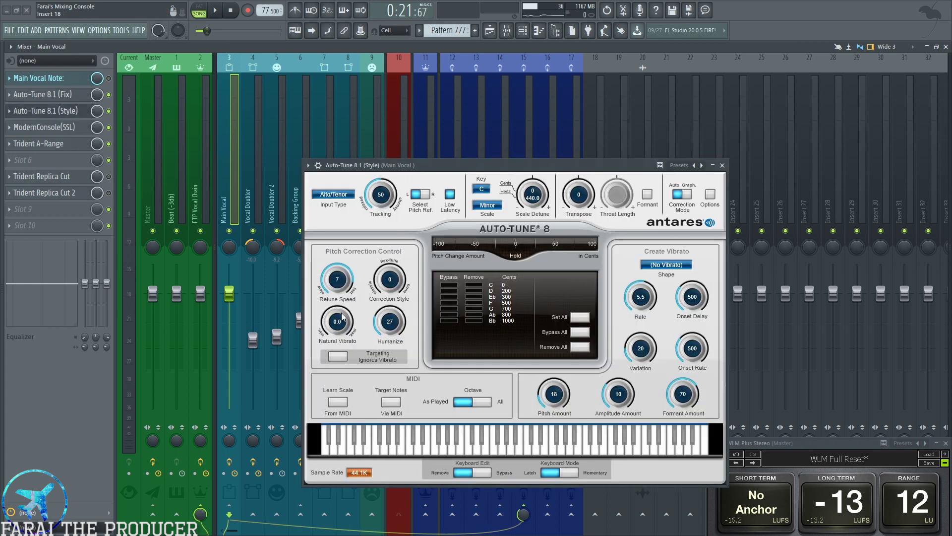
left_click(40, 127)
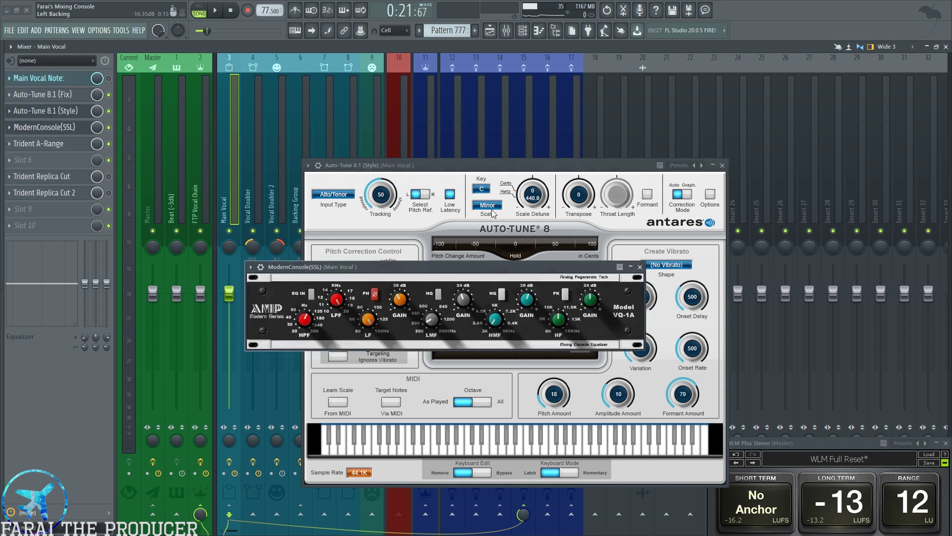
- Close Auto-Tune 8.1 (Style), then play a section of the song with the Main Vocal's ModernConsole(SSL) open and stop playback
left_click(724, 166)
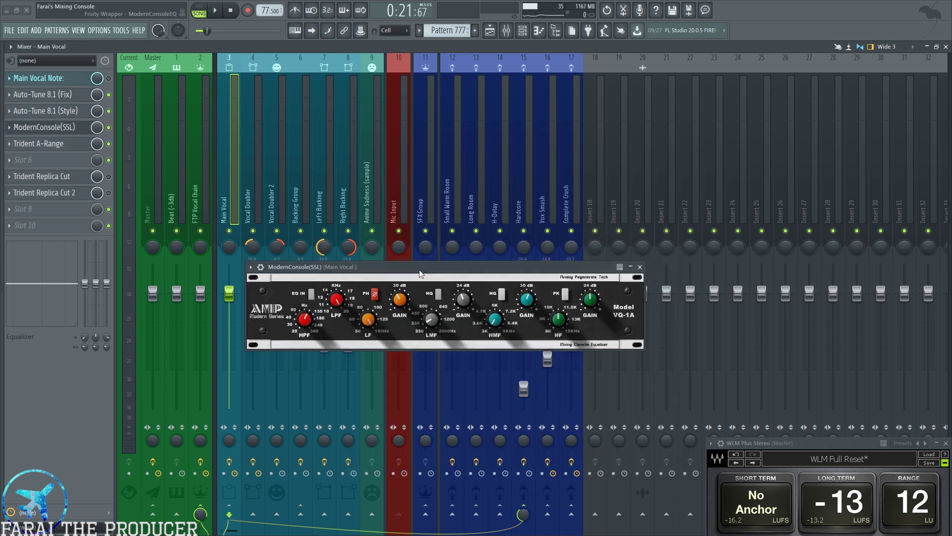
left_click_drag(420, 272, 419, 268)
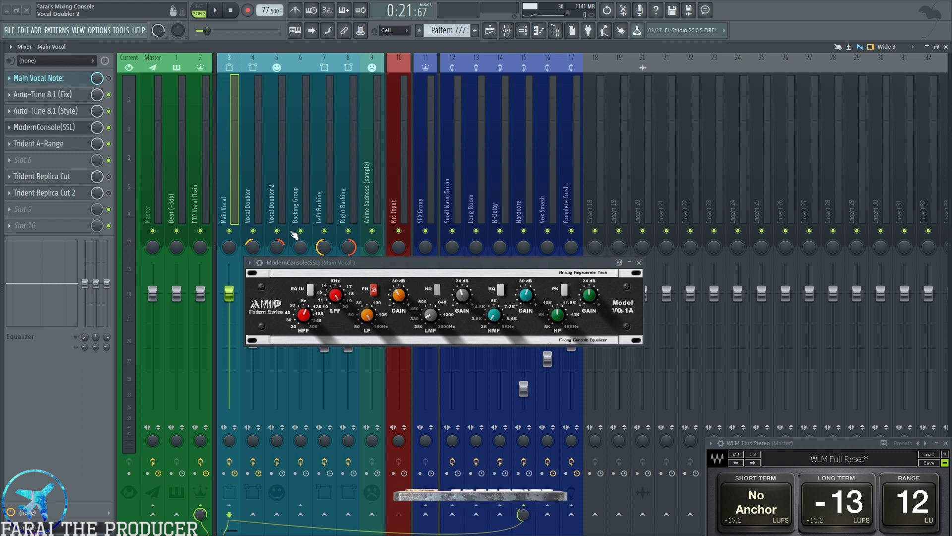
key("space")
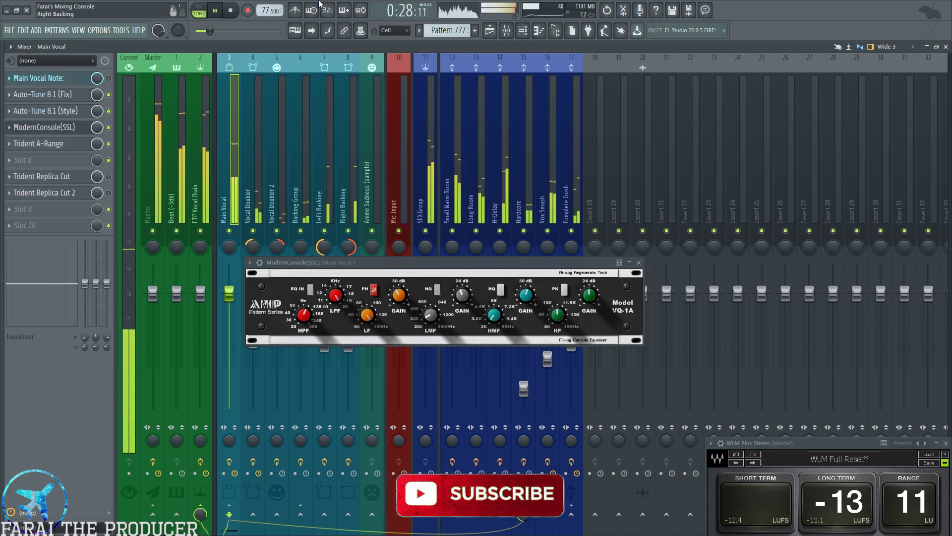
key("space")
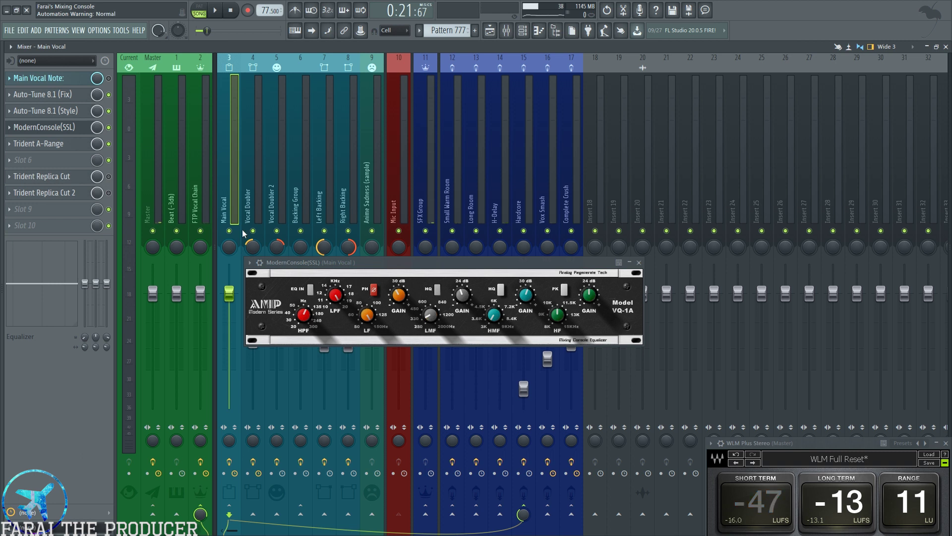
- Briefly check Trident Replica Cut on the Main Vocal track, and close it and ModernConsole(SSL)
left_click(68, 177)
mouse_move(704, 253)
left_mouse_down()
mouse_move(687, 255)
mouse_move(721, 262)
mouse_move(715, 253)
left_mouse_up()
left_click(936, 174)
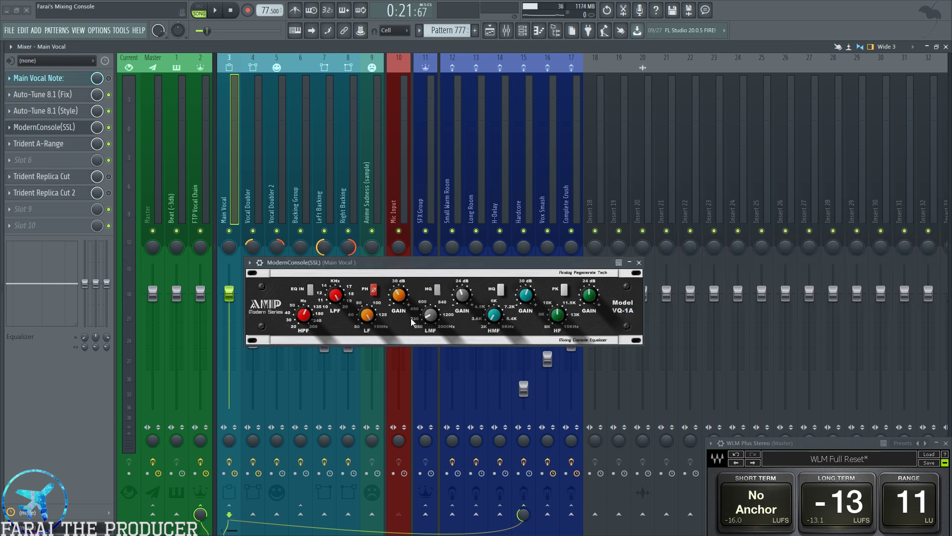
left_click_drag(480, 262, 478, 237)
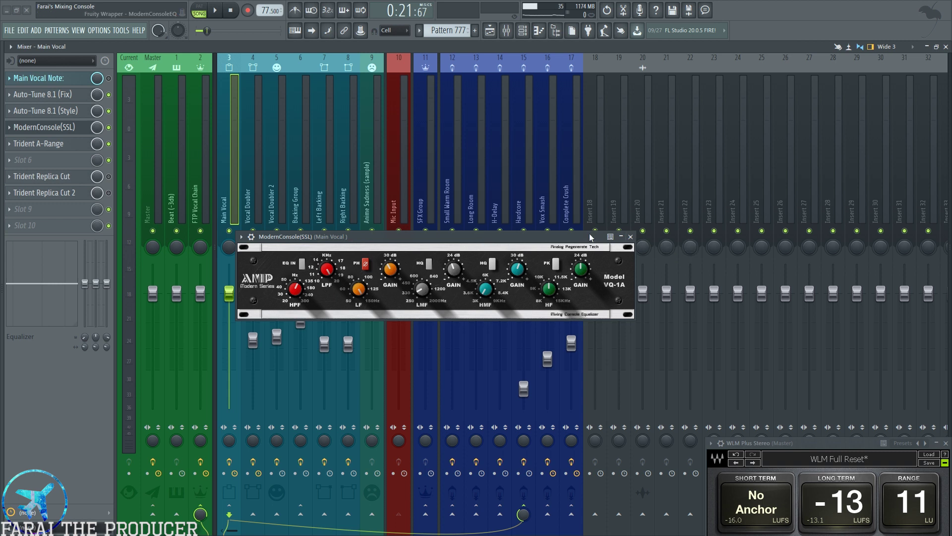
left_click(631, 237)
- Compare Trident A-Range with the Trident Replica Cut and Trident Replica Cut 2 equalizers on the Main Vocal track, and close all three
left_click(45, 143)
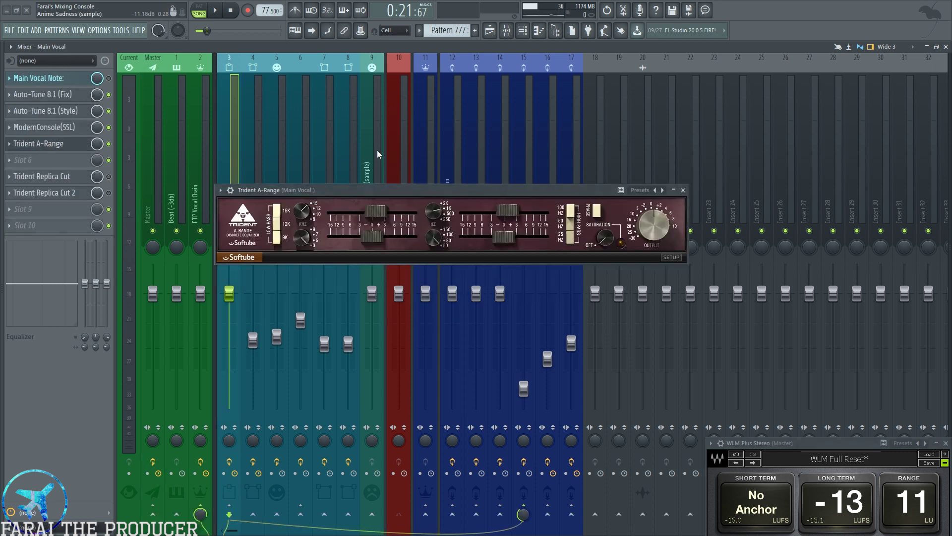
left_click_drag(378, 189, 377, 196)
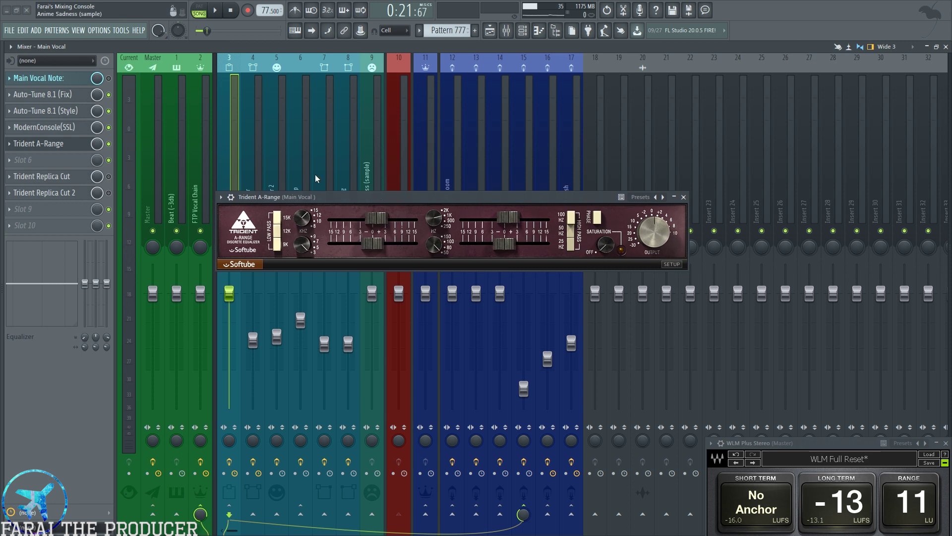
left_click(42, 176)
left_click(44, 192)
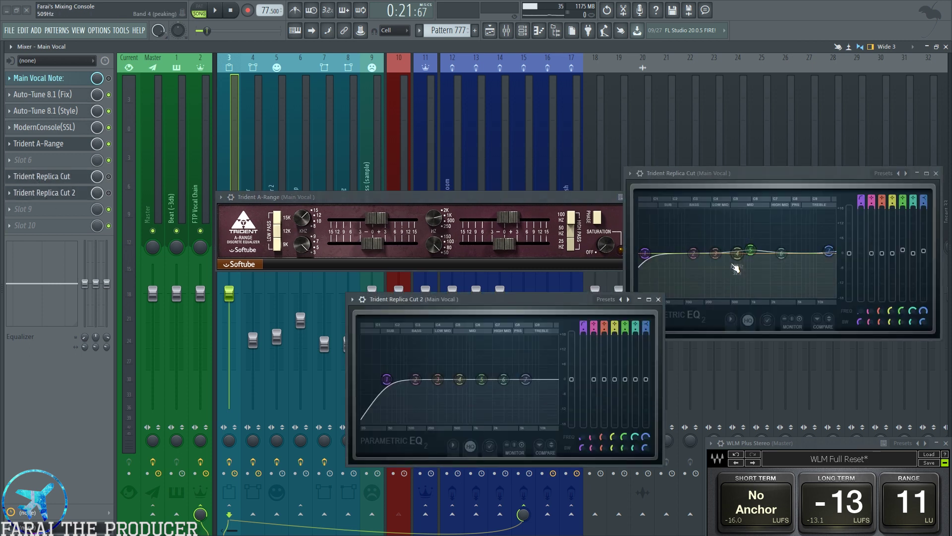
left_click_drag(557, 197, 553, 188)
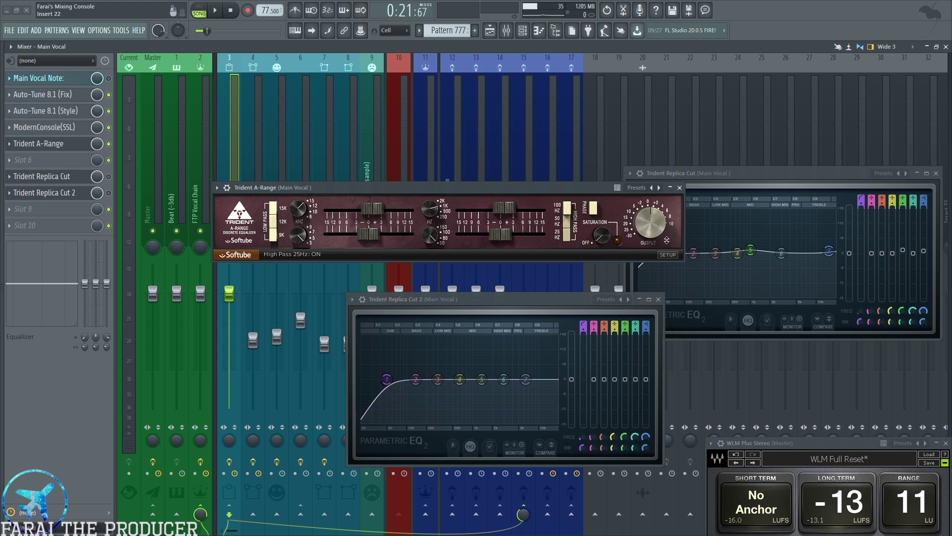
left_click(659, 299)
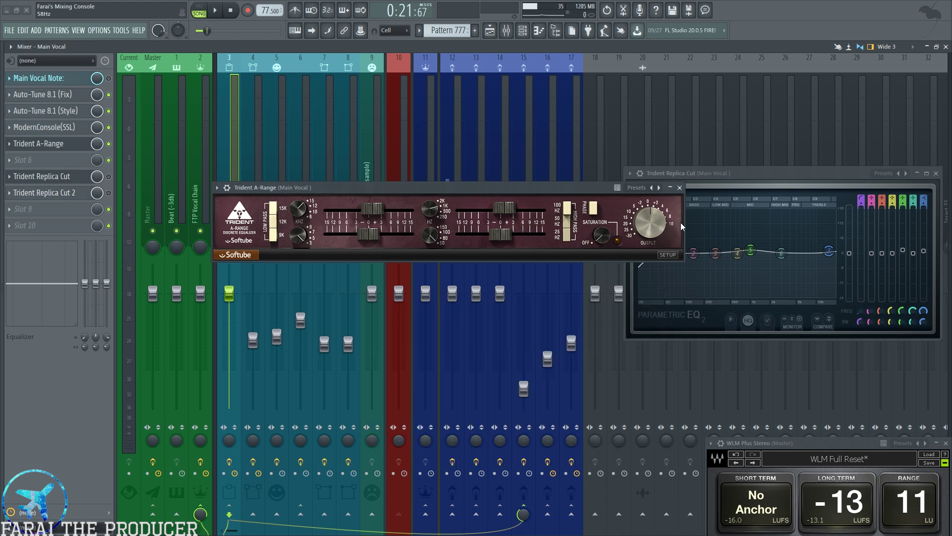
left_click(680, 188)
left_click_drag(714, 182, 472, 218)
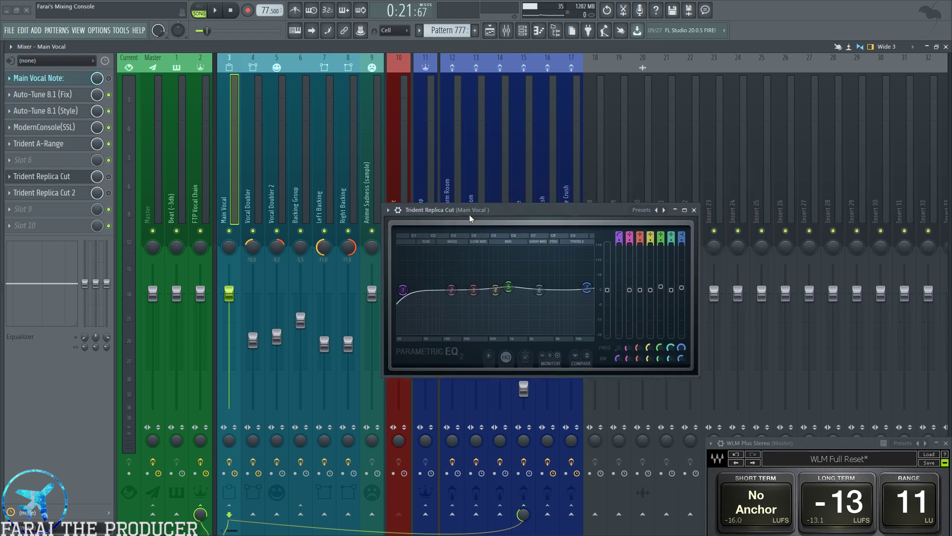
left_click(694, 210)
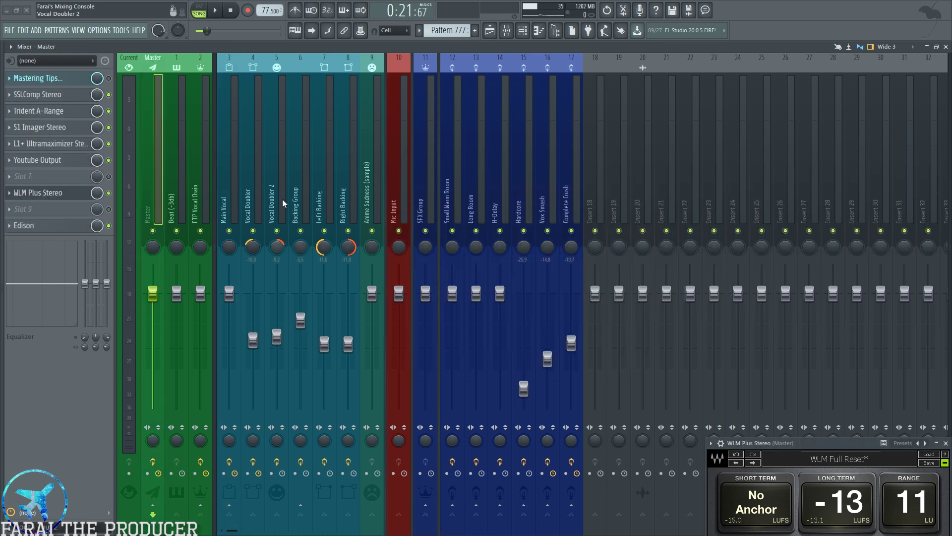
- Check Vocal Mix Tips and open ModernConsole(SSL) on the FTP Vocal Chain track for inspection
left_click(207, 193)
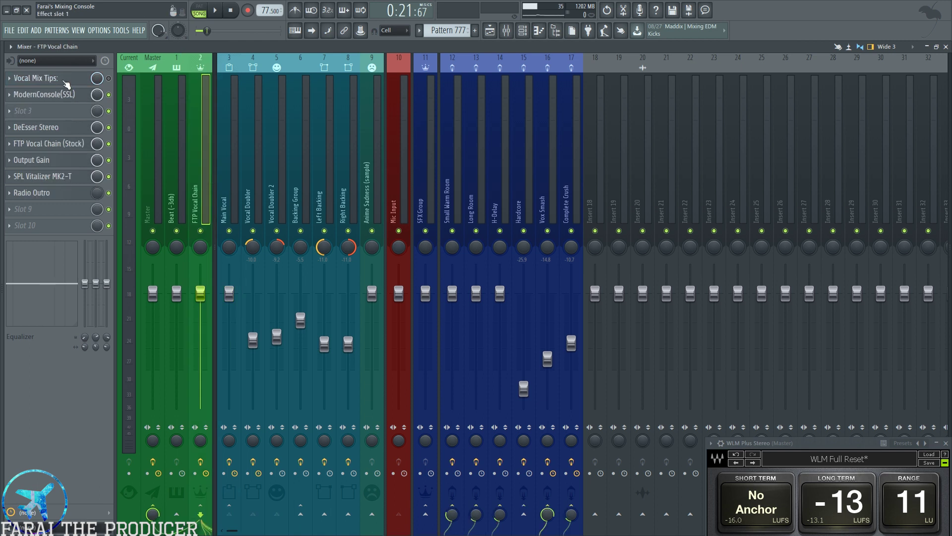
left_click(66, 84)
left_click(66, 84)
left_click(63, 95)
left_click_drag(457, 428, 425, 205)
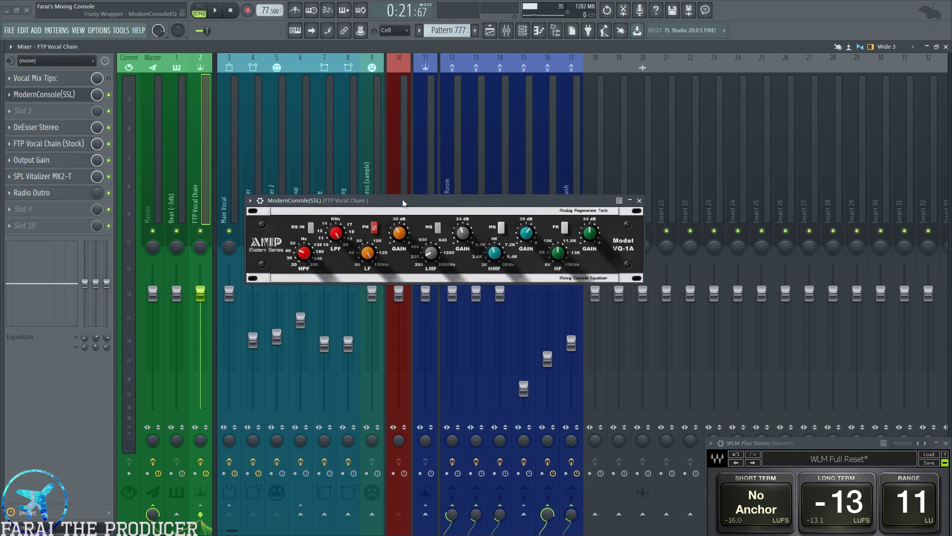
left_click_drag(424, 198, 478, 192)
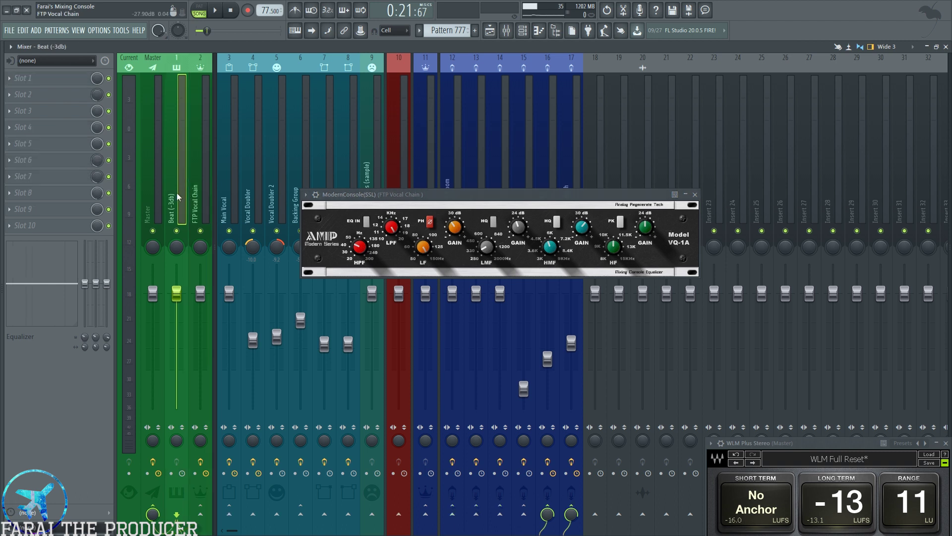
- Review the Vocal Doubler mixer track, and examine the Main Vocal and backing vocal clips in the playlist
left_click(254, 195)
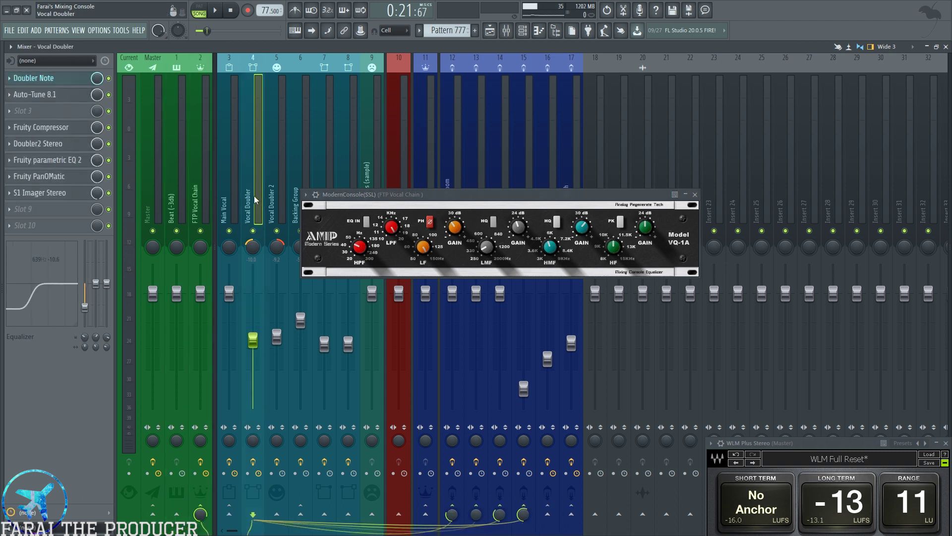
left_click(285, 168)
left_click(294, 168)
left_click(254, 167)
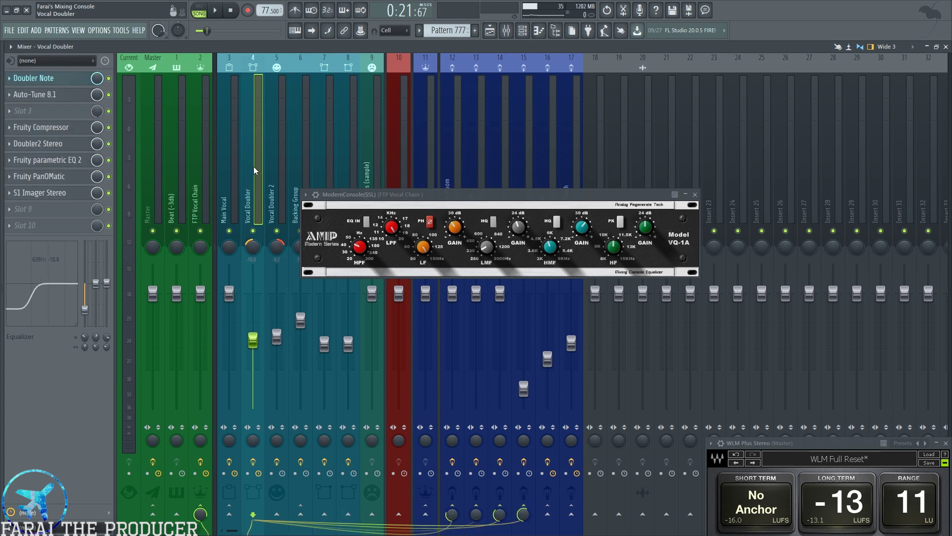
left_click(490, 31)
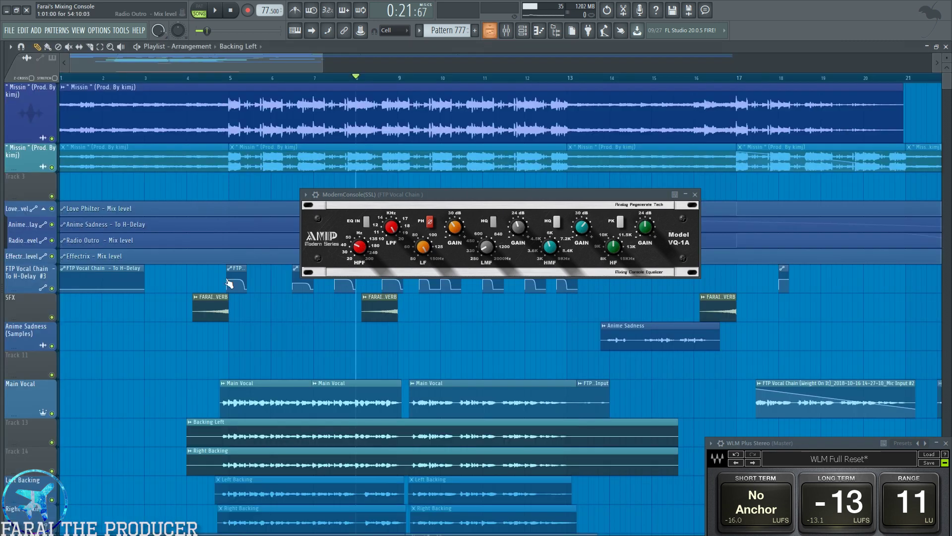
left_click(52, 413)
left_click(52, 412)
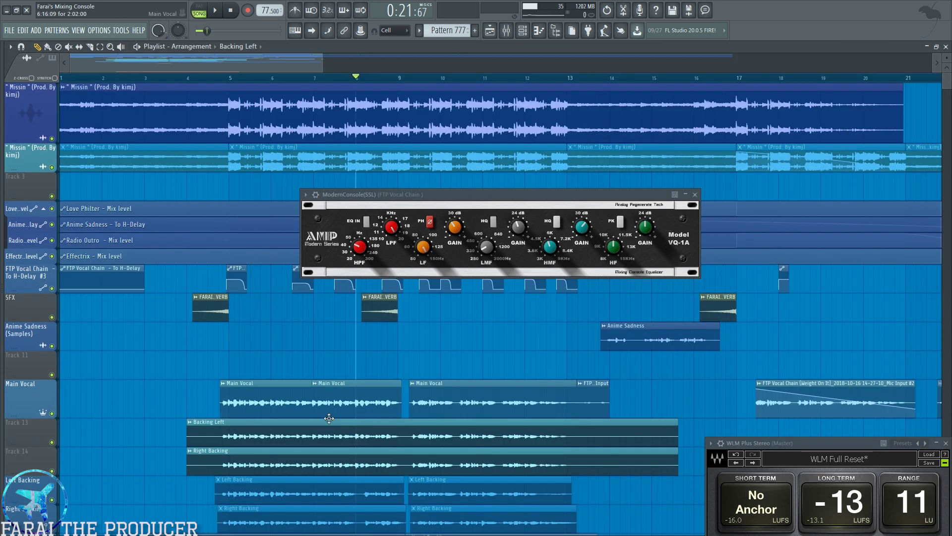
scroll(297, 238, "down", 2)
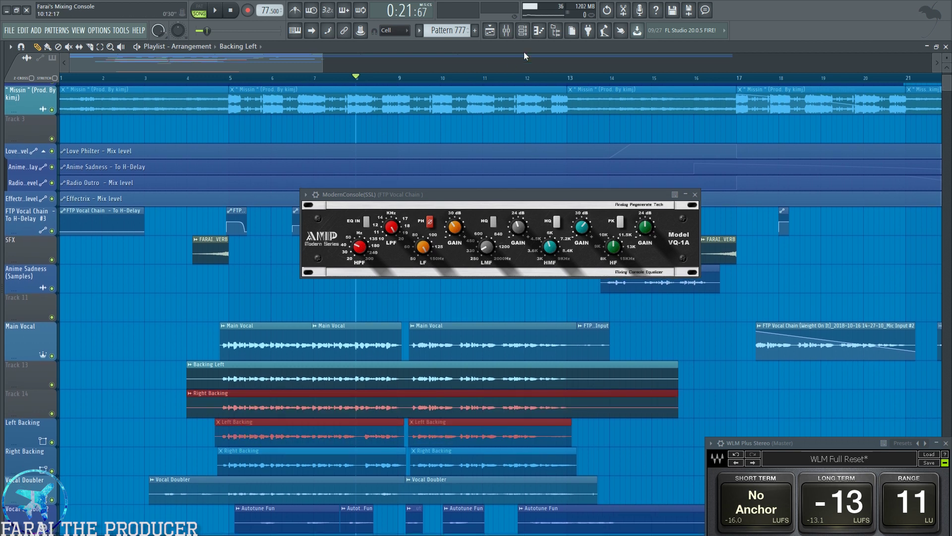
- Play a short section in the mixer with Main Vocal muted, stop playback, and check the Right Backing track
left_click(507, 31)
key("space")
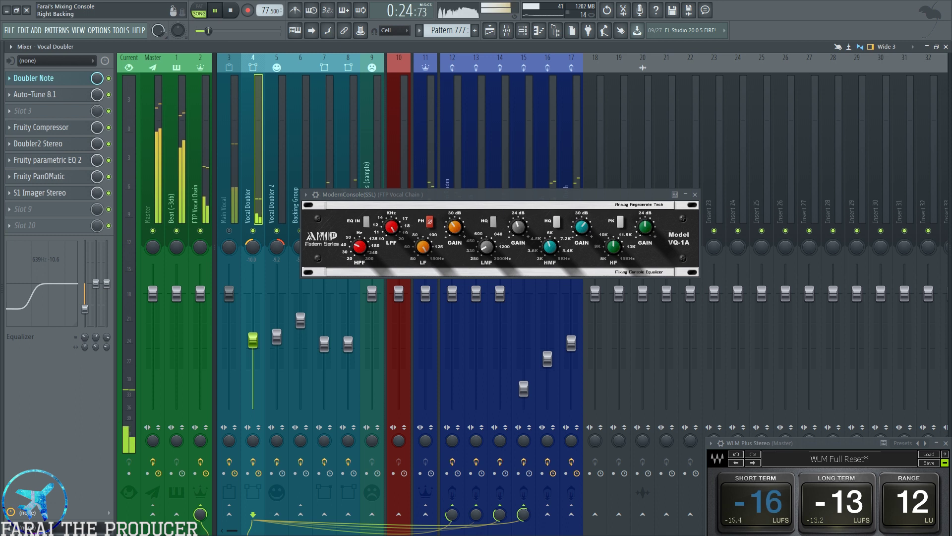
key("space")
left_click(353, 169)
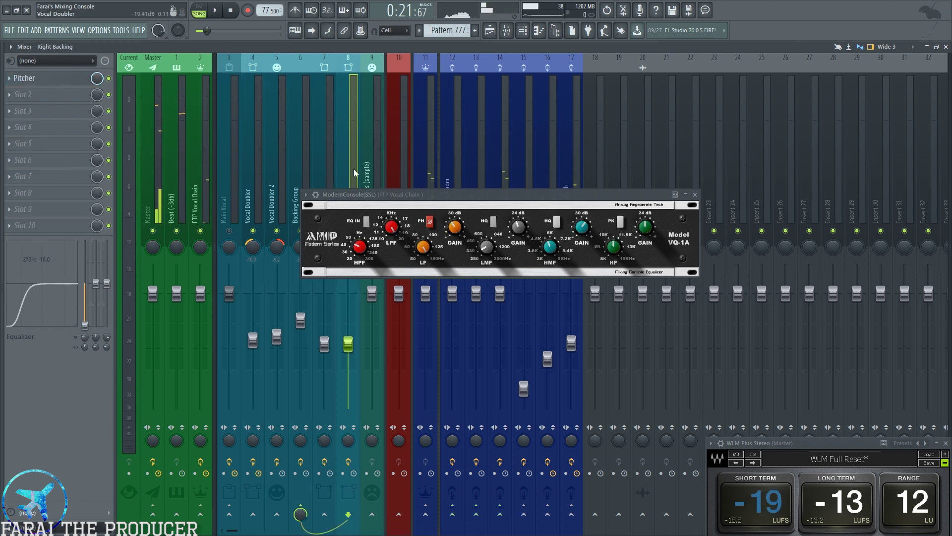
left_click(506, 30)
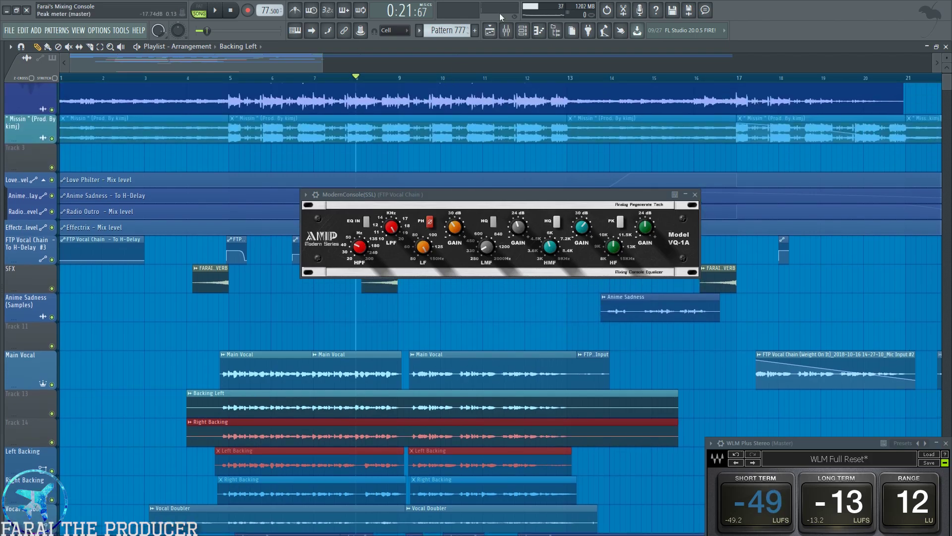
key("F9")
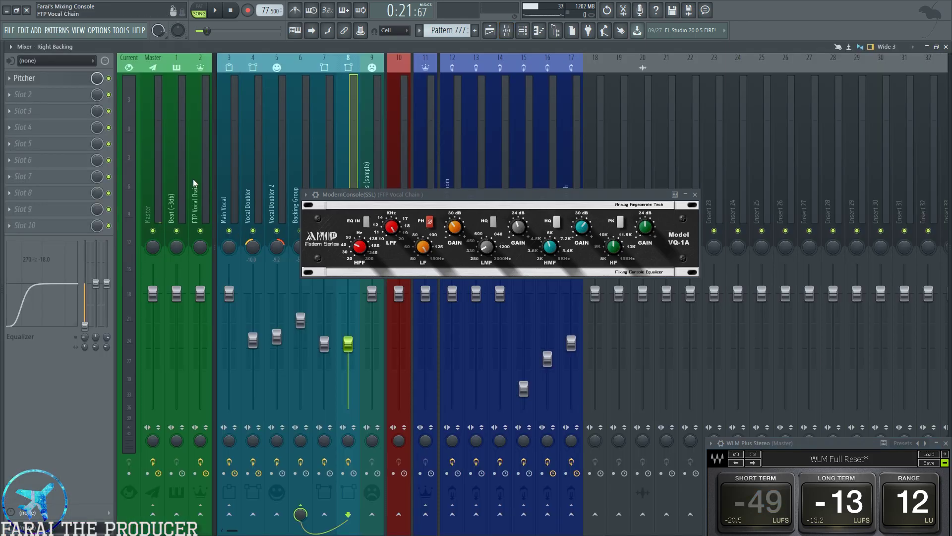
- Inspect ModernConsole(SSL) and DeEsser Stereo on the FTP Vocal Chain track
left_click(201, 199)
left_click(55, 95)
left_click(55, 96)
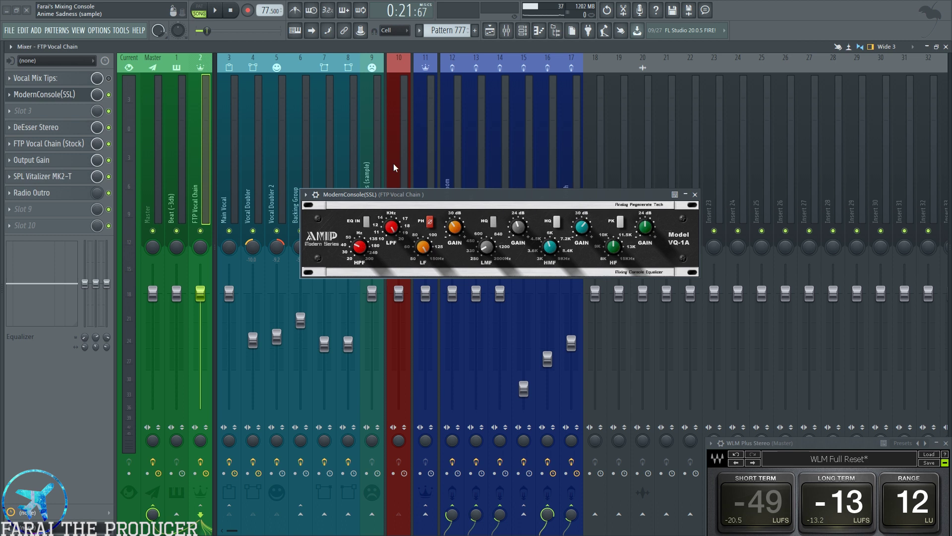
left_click(45, 129)
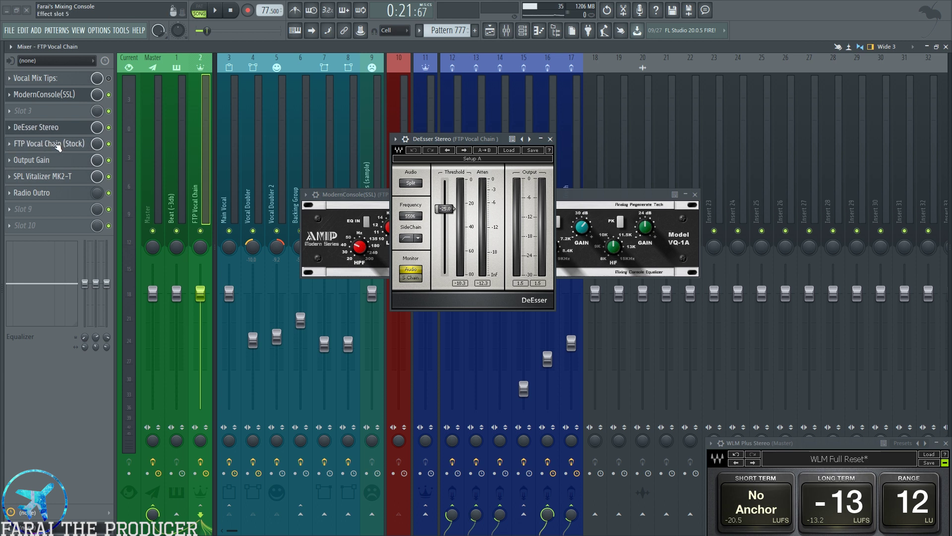
- Open the FTP Vocal Chain (Stock) patch and bring the Farai Input (-9db) desktop meter to the front
left_click(58, 144)
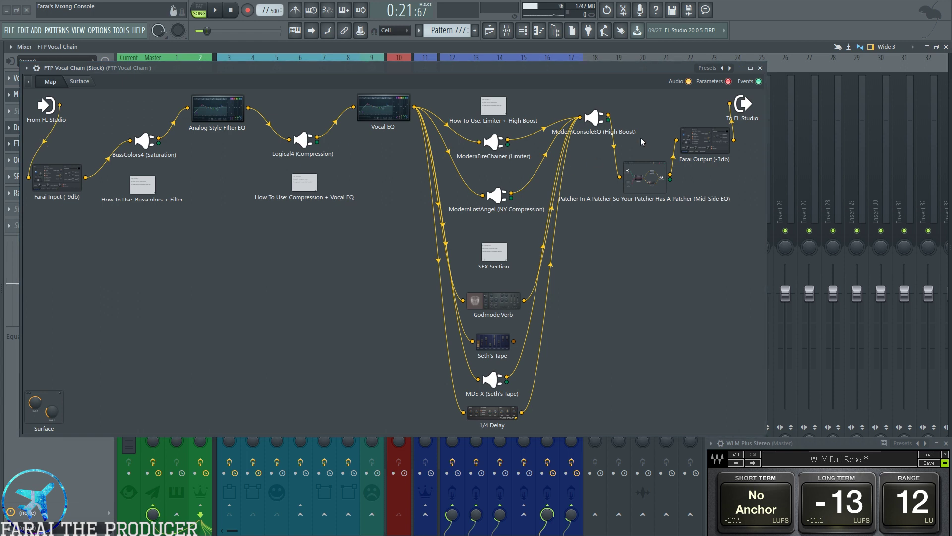
left_click_drag(644, 65, 684, 84)
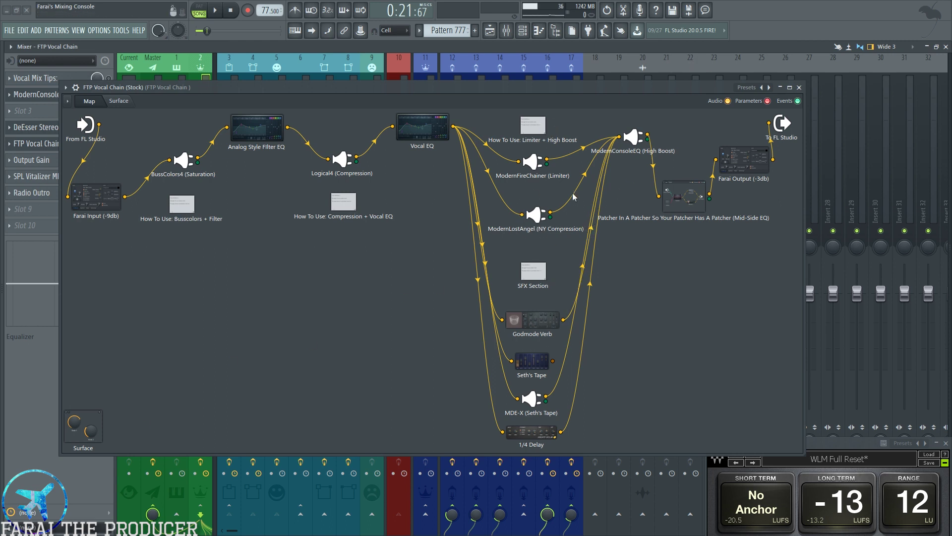
left_click(106, 205)
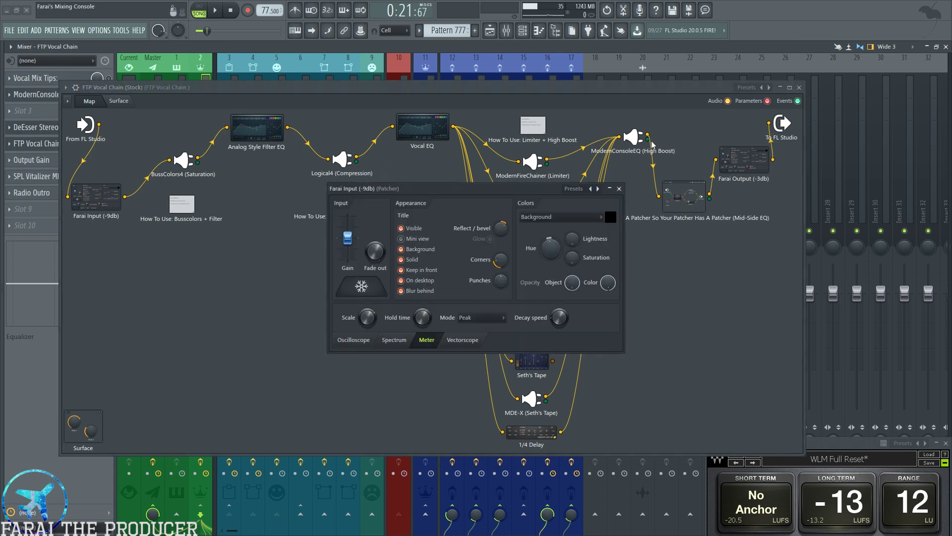
left_click(416, 271)
left_click(415, 272)
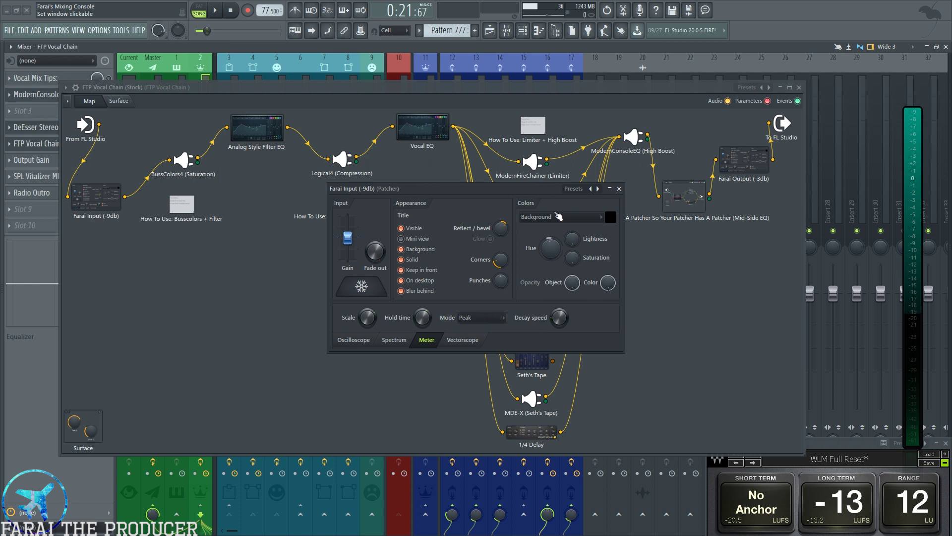
left_click_drag(401, 188, 247, 198)
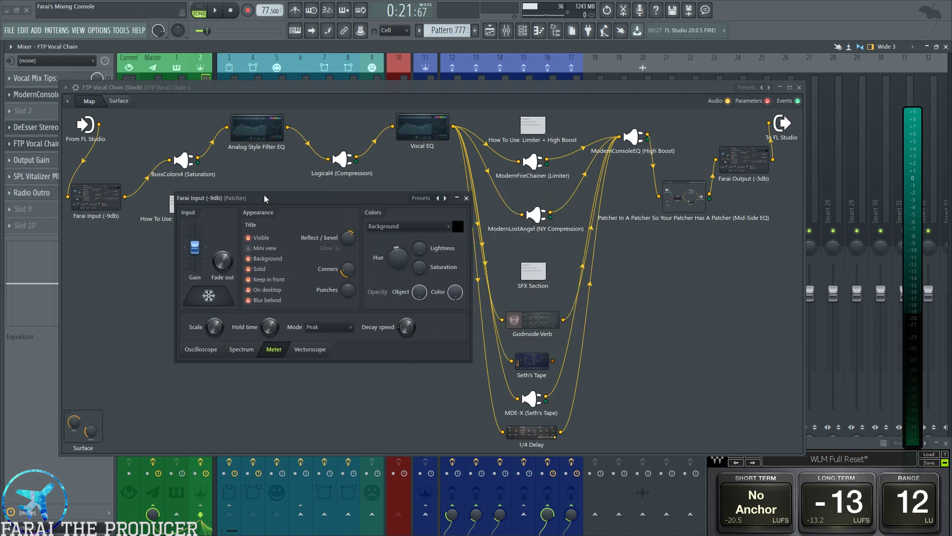
- Bring the Farai Output (-3db) desktop meter to the front and close its settings window
left_click(727, 158)
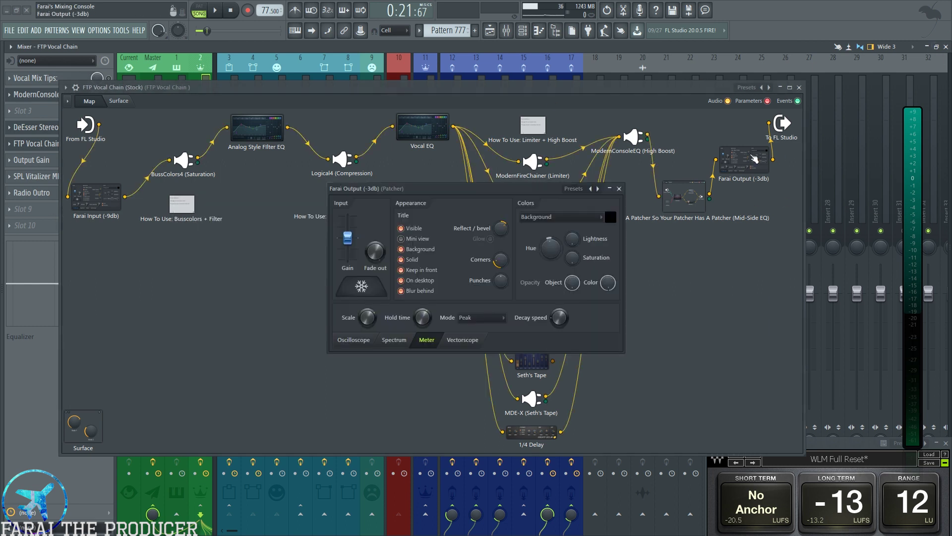
left_click(425, 271)
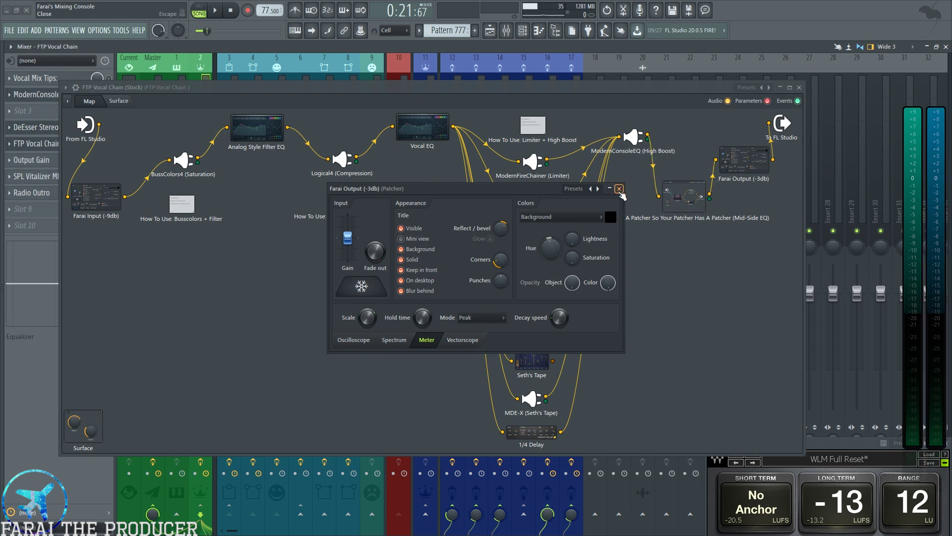
left_click(619, 189)
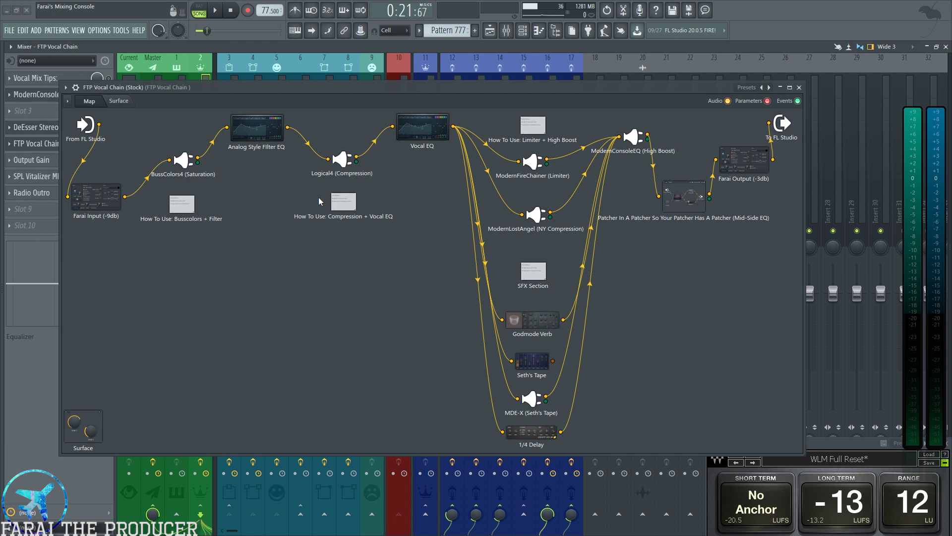
- Reposition the FTP Vocal Chain (Stock) patch window and save the project
left_click_drag(175, 100, 188, 151)
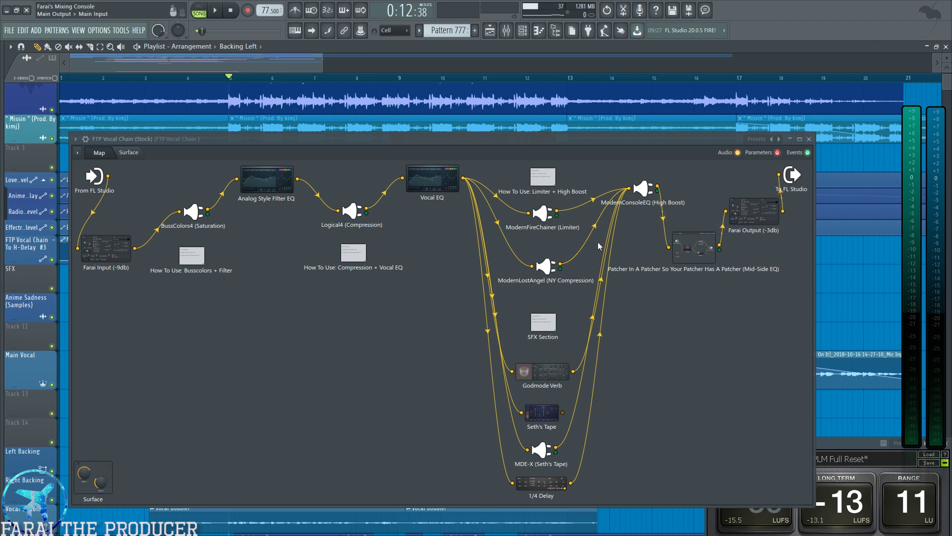
key("ctrl+s")
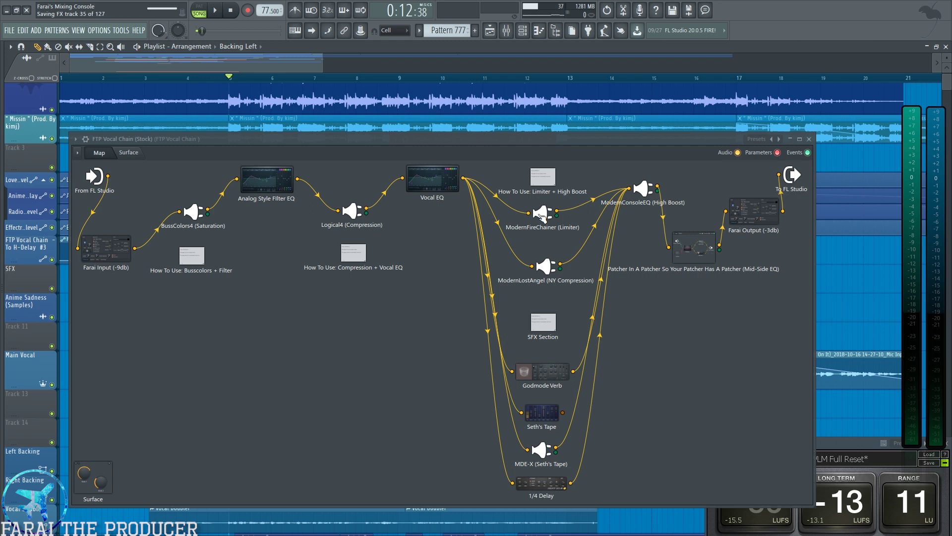
- Inspect the ModernFireChainer (Limiter) and Farai Input (-9db) windows, closing each one after viewing
left_click(541, 215)
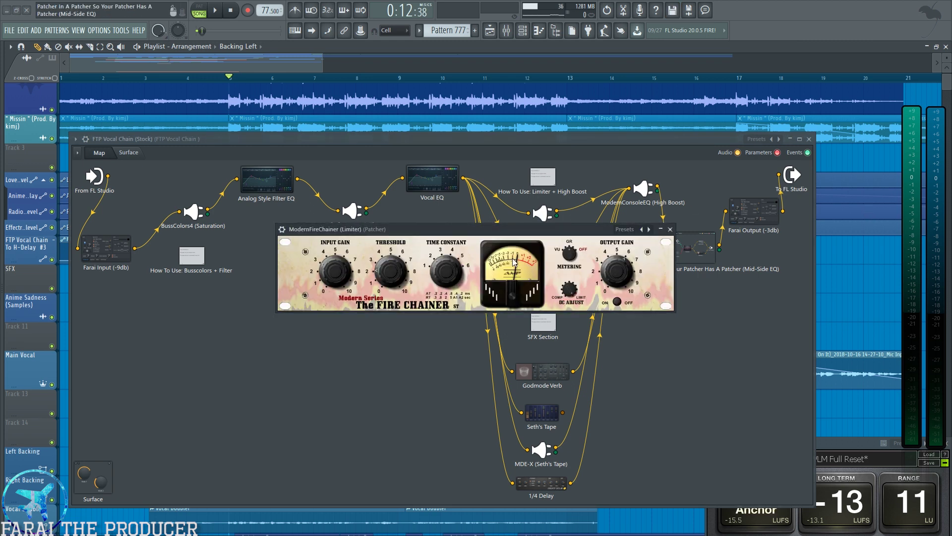
left_click_drag(479, 229, 485, 236)
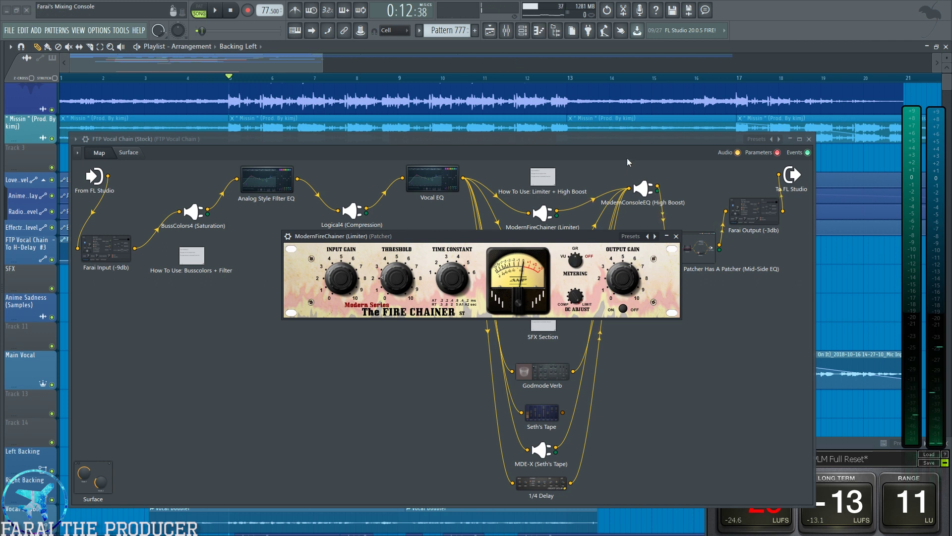
left_click(676, 236)
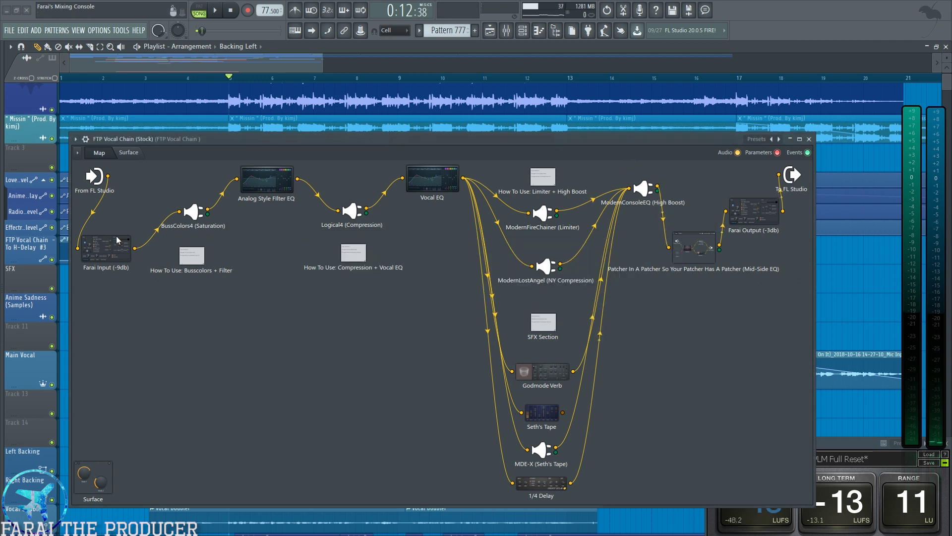
double_click(109, 254)
left_click(466, 197)
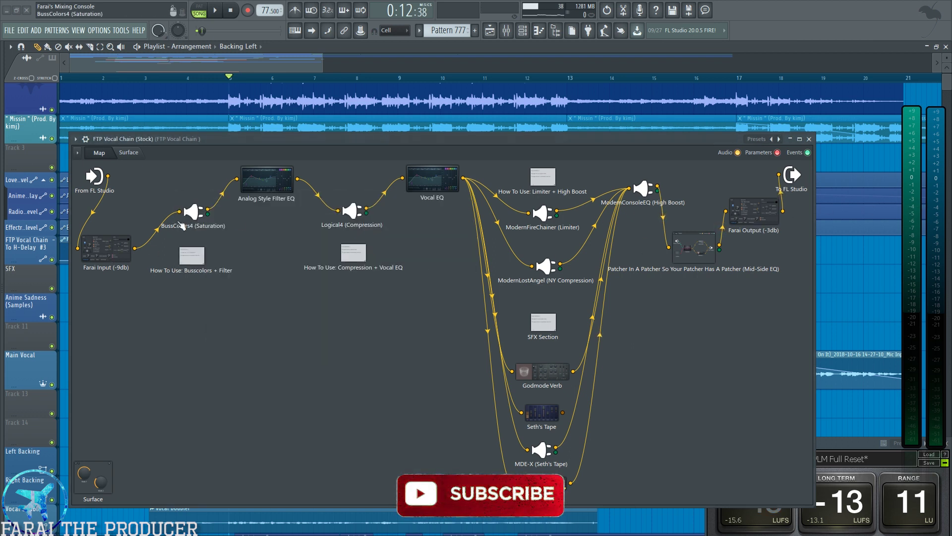
- Open BussColors4 (Saturation) and place its window in the empty area beneath the compression note to examine its settings
double_click(192, 215)
left_click_drag(479, 245, 401, 257)
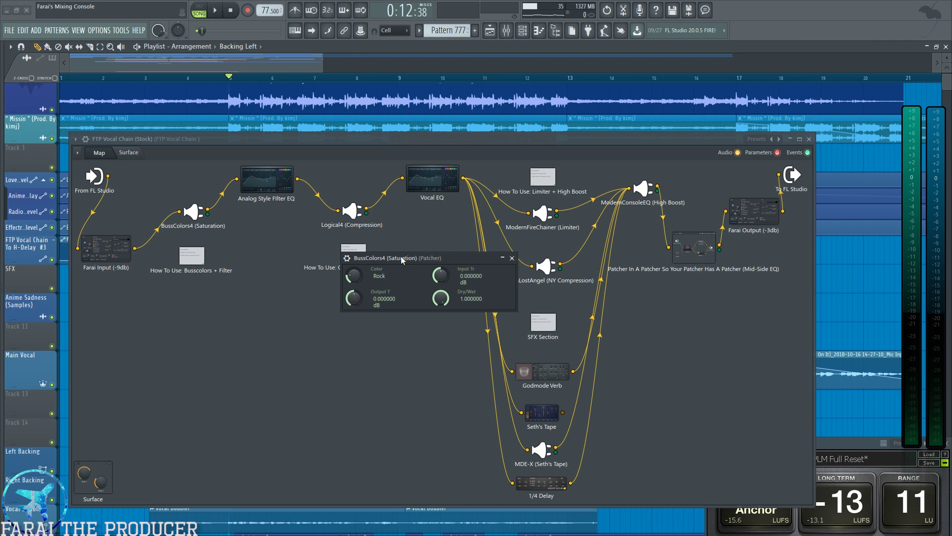
left_click_drag(400, 257, 391, 267)
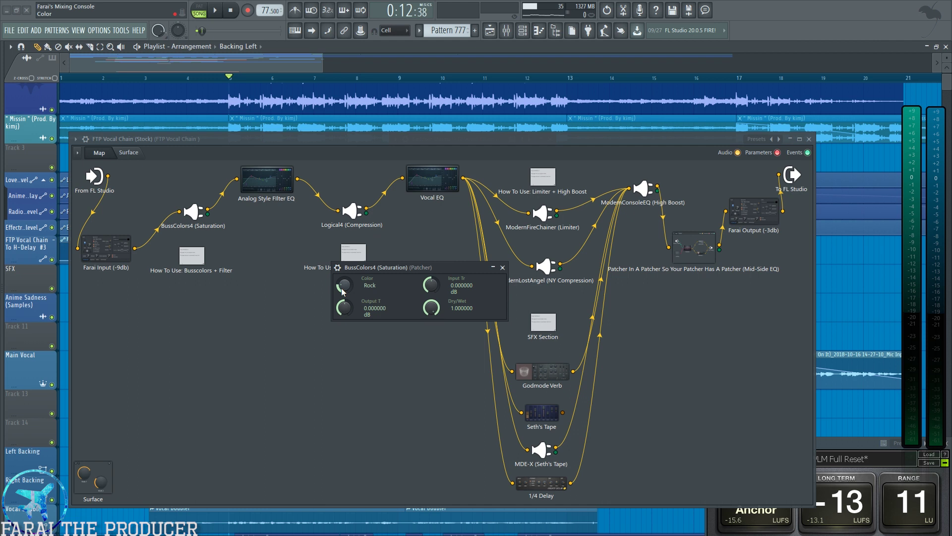
left_click(337, 267)
left_click(338, 267)
left_click_drag(387, 271, 375, 270)
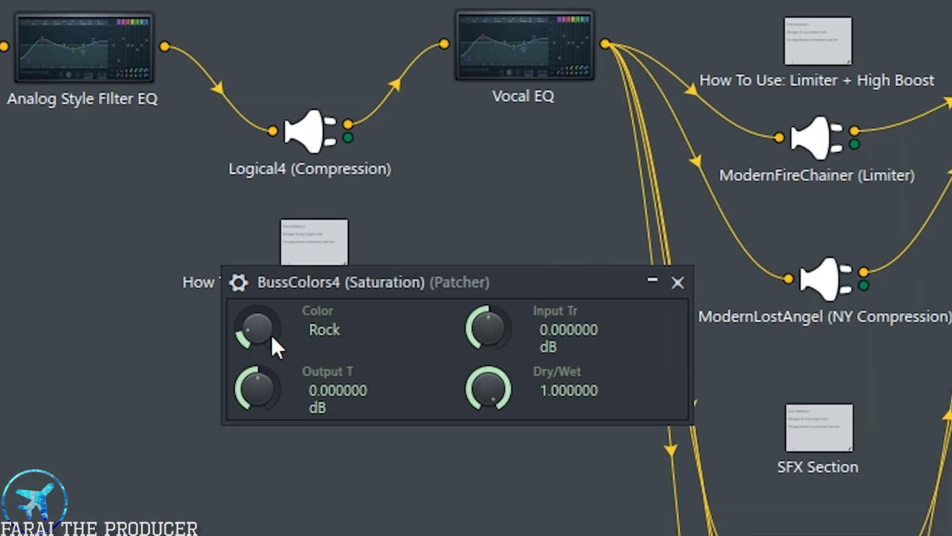
- Switch the BussColors4 saturation color to Vibe and return it to Rock
left_click_drag(334, 288, 334, 283)
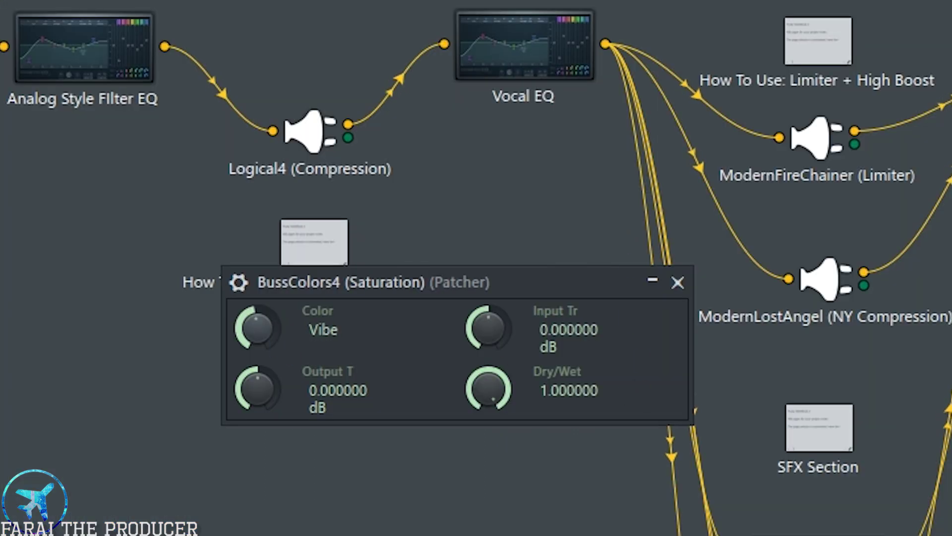
left_click_drag(272, 341, 254, 310)
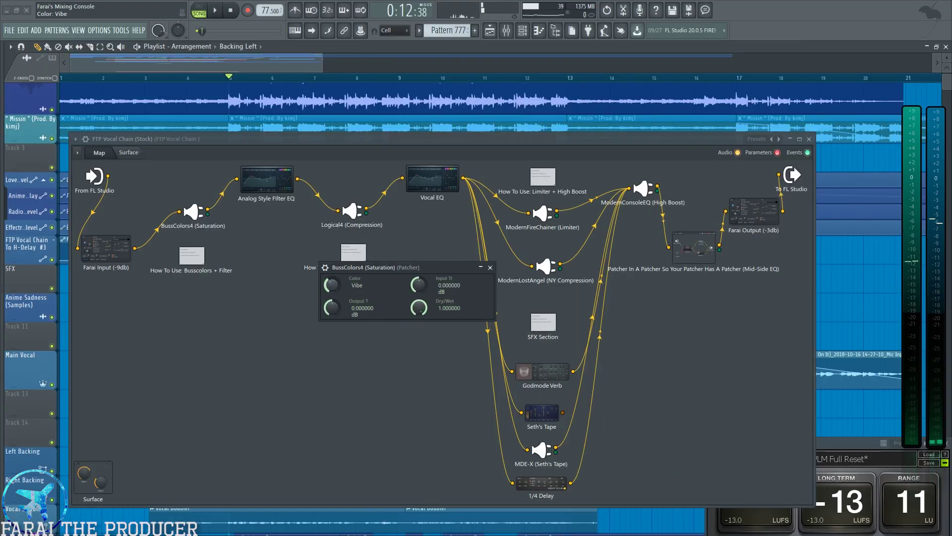
left_click_drag(332, 285, 332, 299)
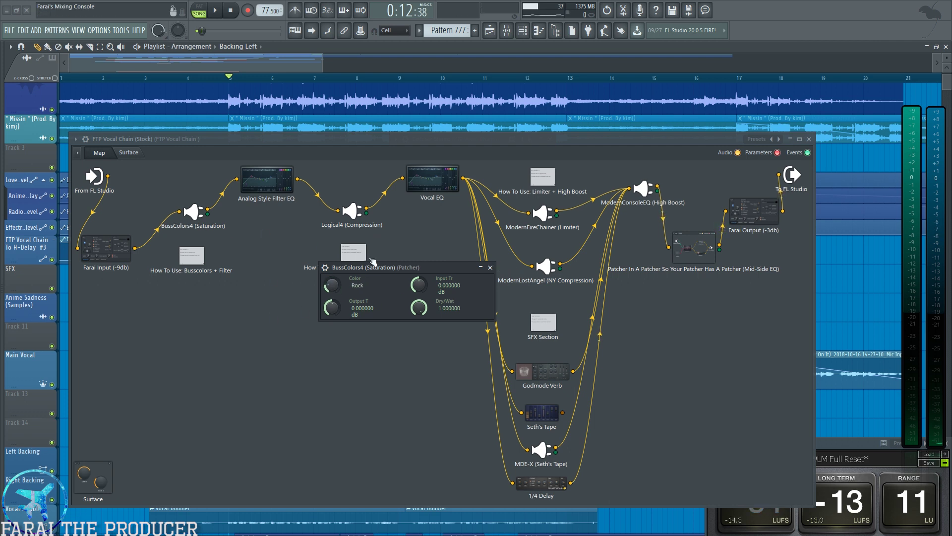
- Try a higher input trim in BussColors4, reset it to 0 dB, and close the plugin window
left_click_drag(419, 284, 419, 270)
left_click(422, 287, "alt")
left_click_drag(377, 266, 342, 276)
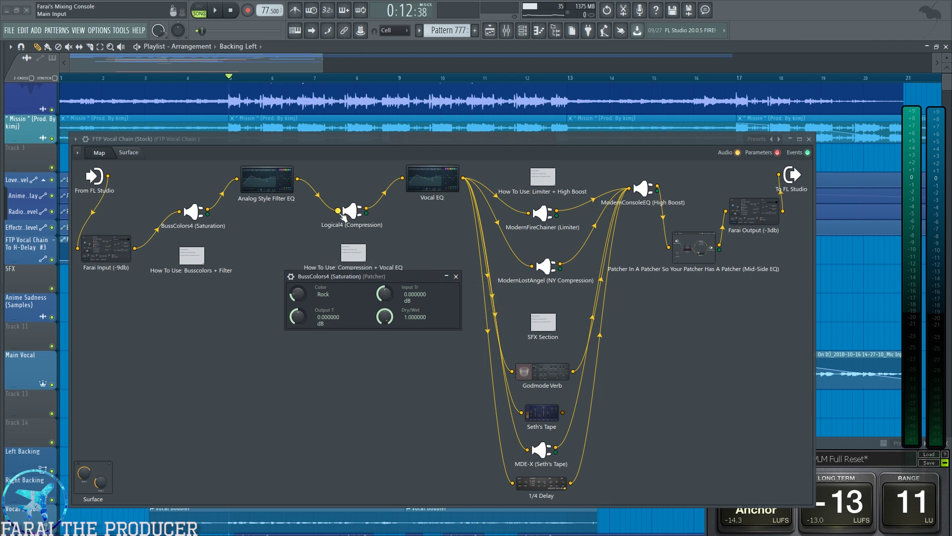
left_click(456, 276)
- Open Analog Style Filter EQ, try boosting the green band, reset it, and close the equalizer
double_click(261, 185)
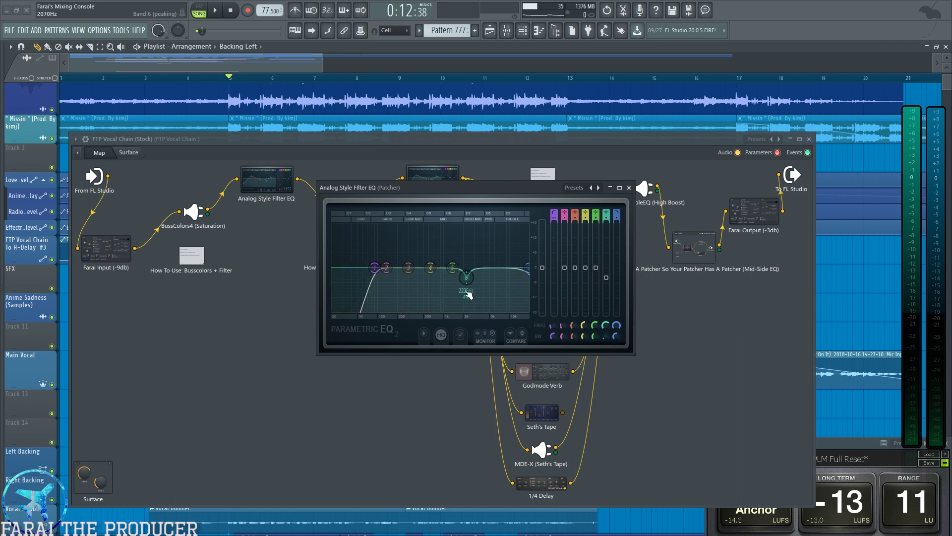
left_click_drag(453, 268, 439, 245)
left_click(440, 245, "alt")
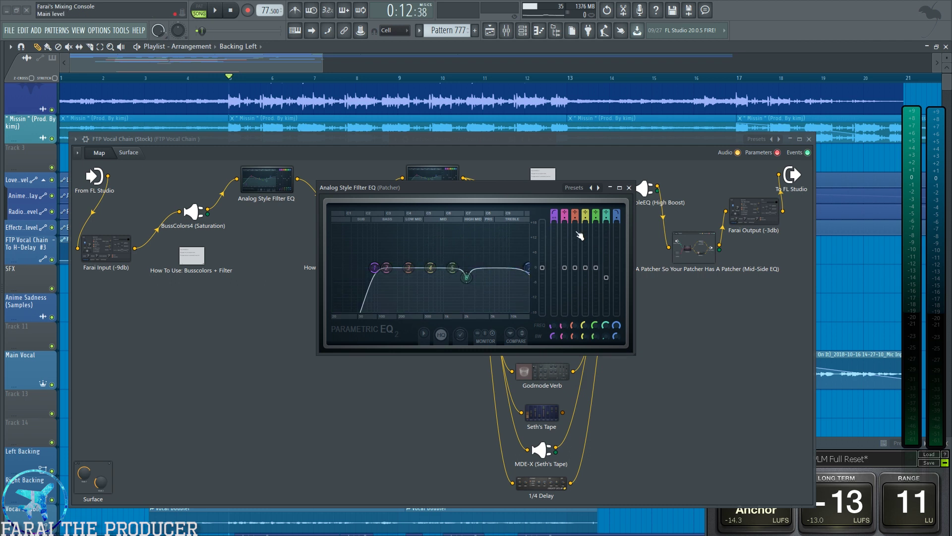
left_click(629, 188)
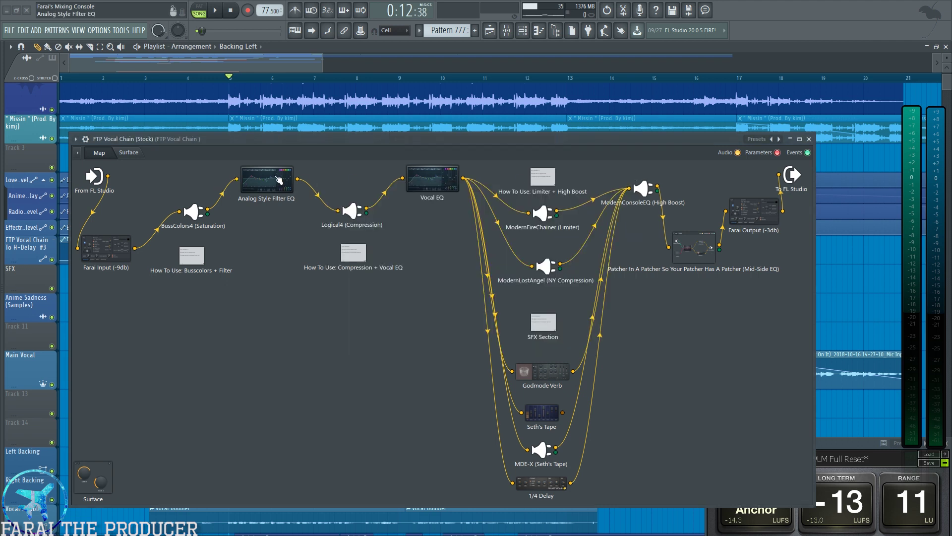
- Inspect the Logical4 (Compression) settings and the Vocal EQ curve, closing each window after viewing
left_click(352, 210)
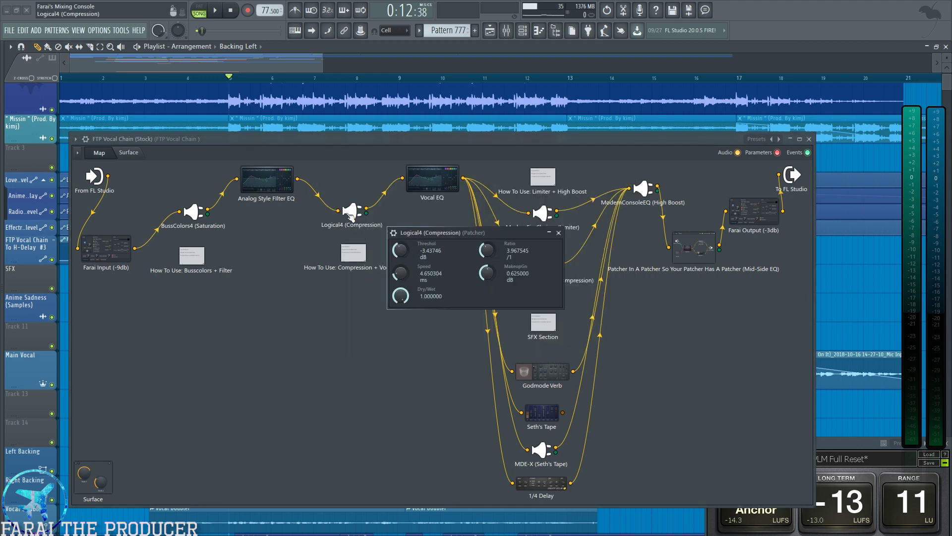
left_click_drag(420, 275, 387, 299)
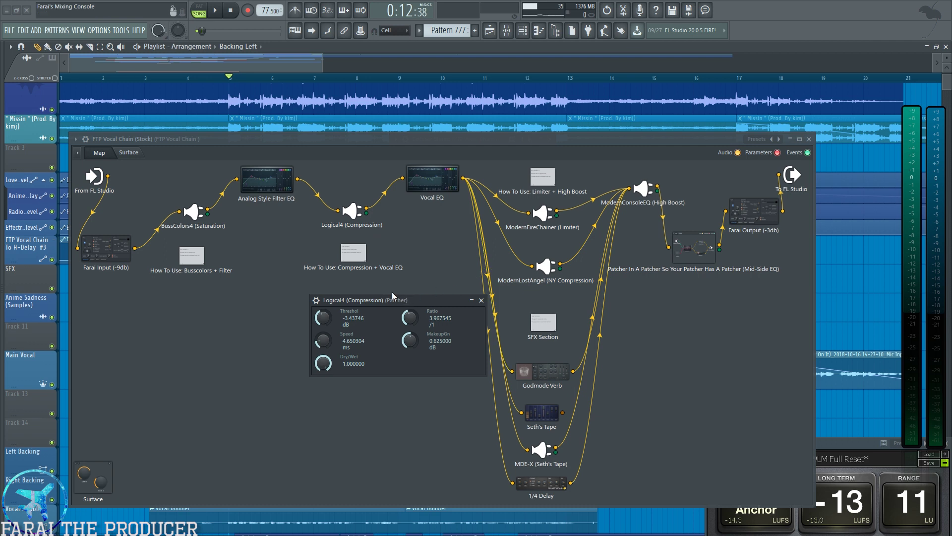
left_click(351, 221)
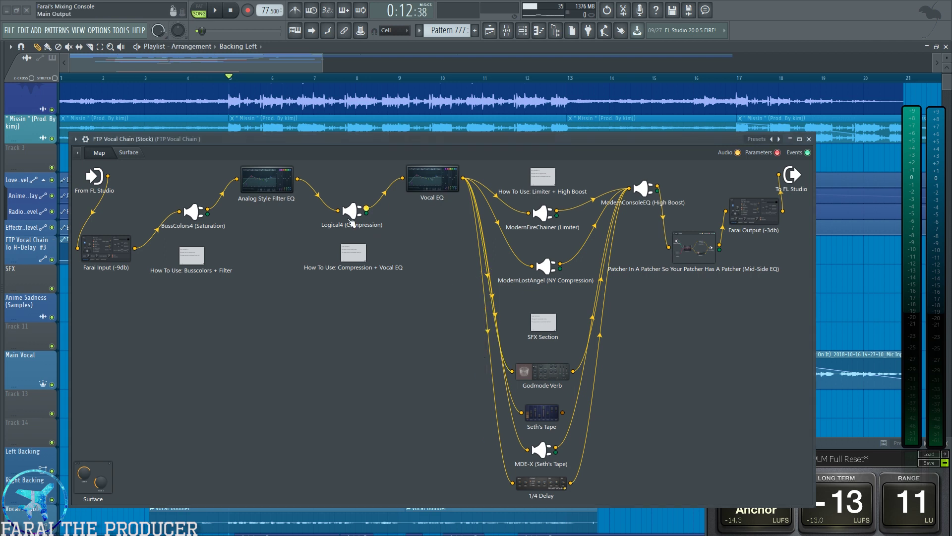
left_click(445, 175)
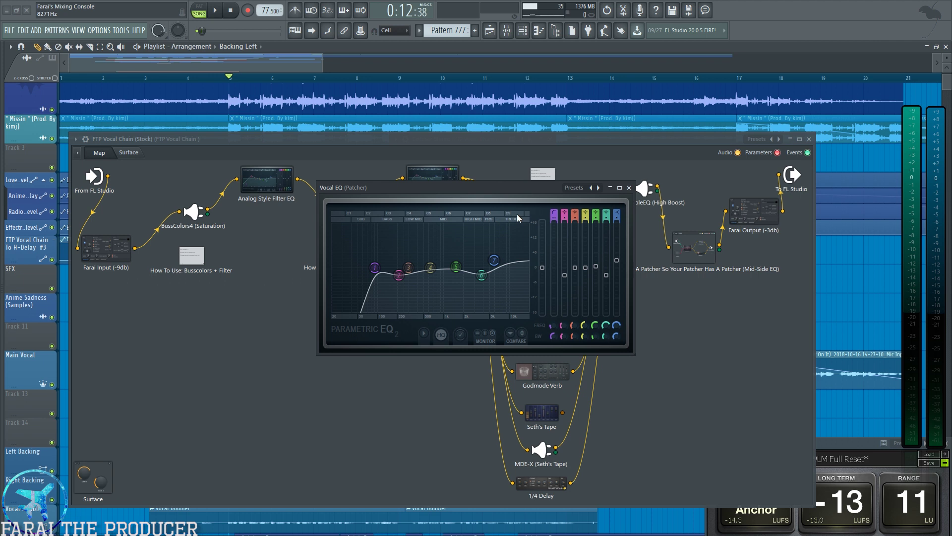
left_click(630, 188)
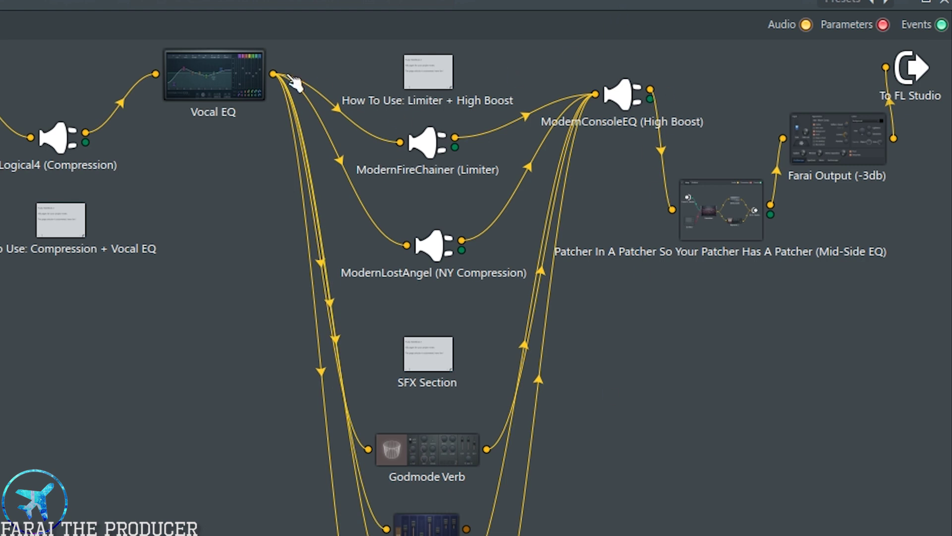
- Hide the patch's audio connections and show them again
left_click(800, 29)
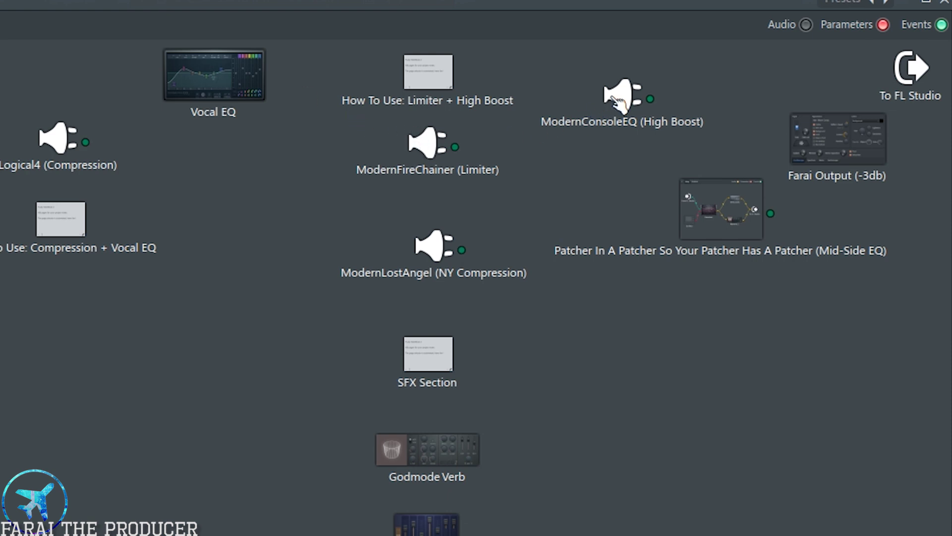
left_click(806, 25)
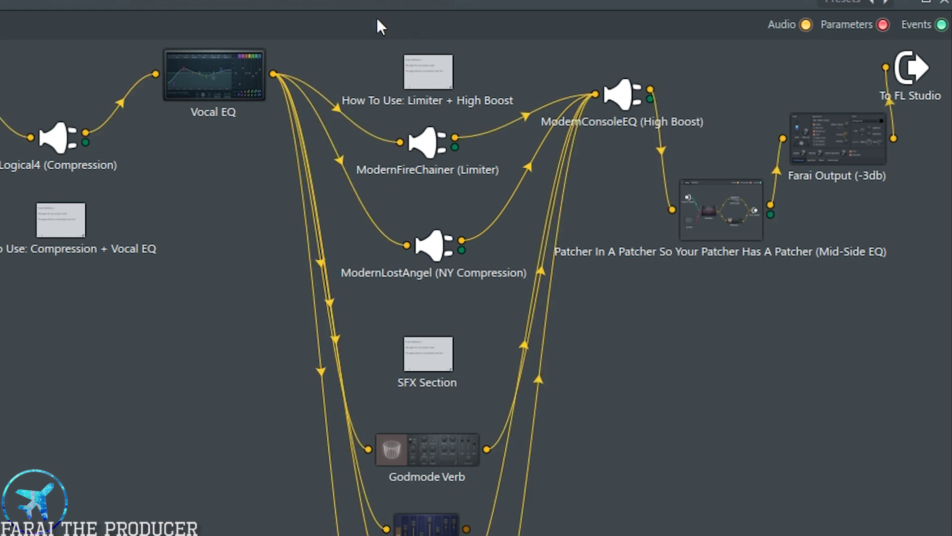
- Uncover the DeEsser Stereo window and arrange it beside the FTP Vocal Chain (Stock) patch
left_click_drag(357, 2, 344, 15)
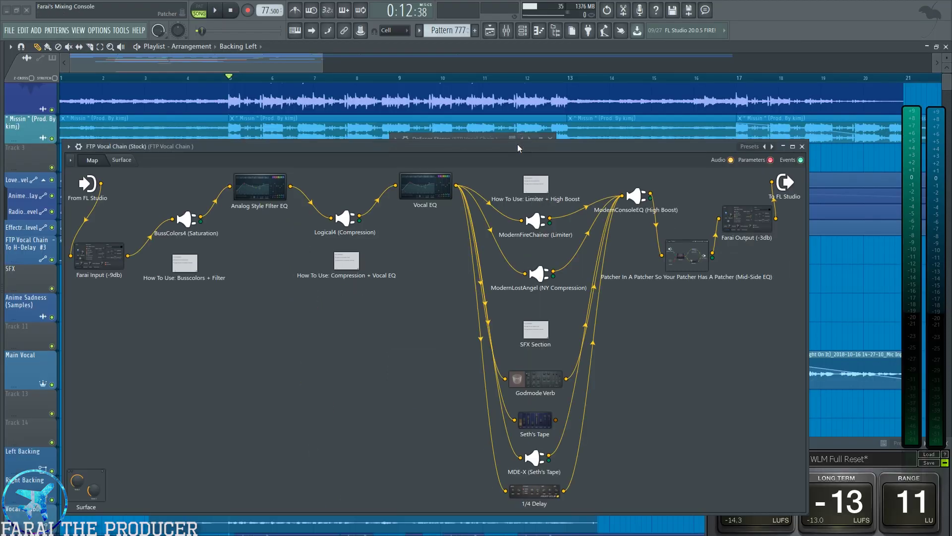
left_click_drag(516, 144, 495, 323)
left_click(695, 195)
left_click(670, 228)
left_click(671, 229)
left_click_drag(485, 142, 906, 177)
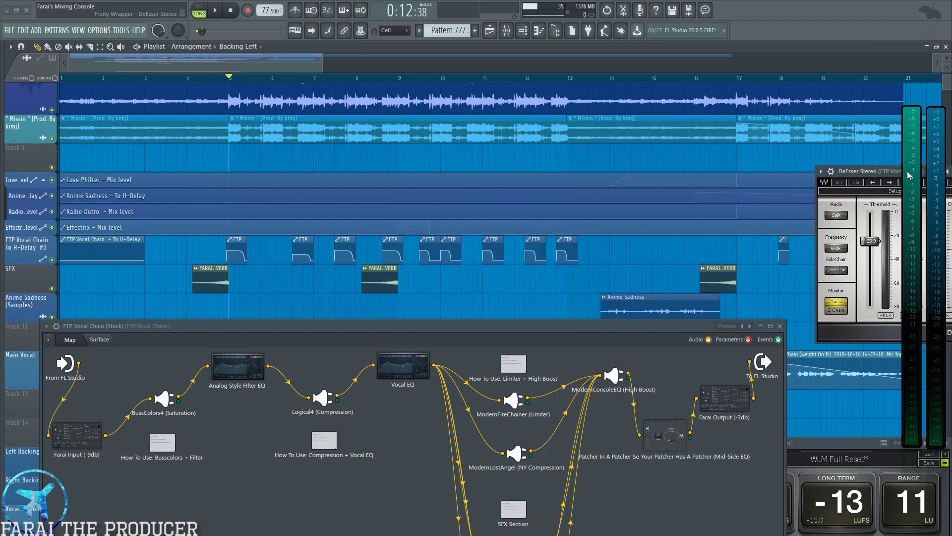
left_click_drag(579, 322, 557, 69)
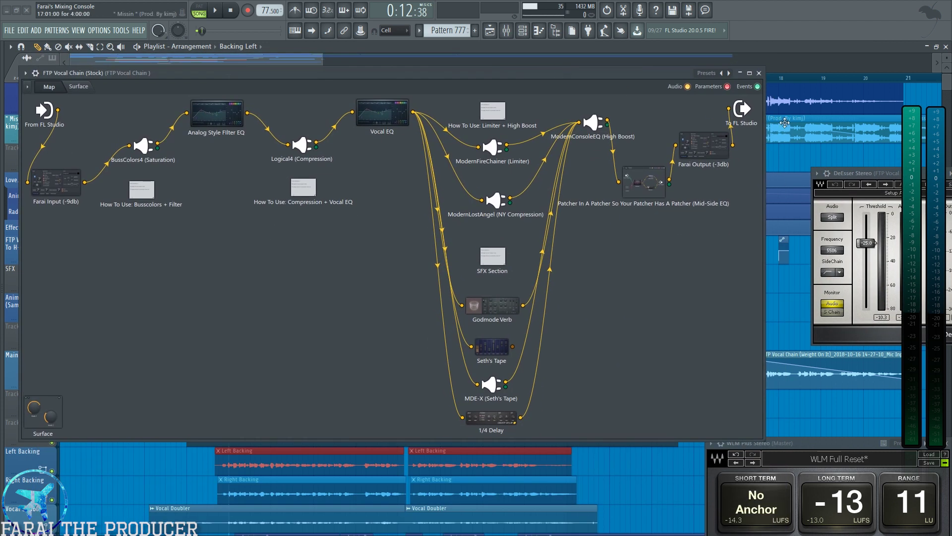
left_click_drag(851, 173, 814, 182)
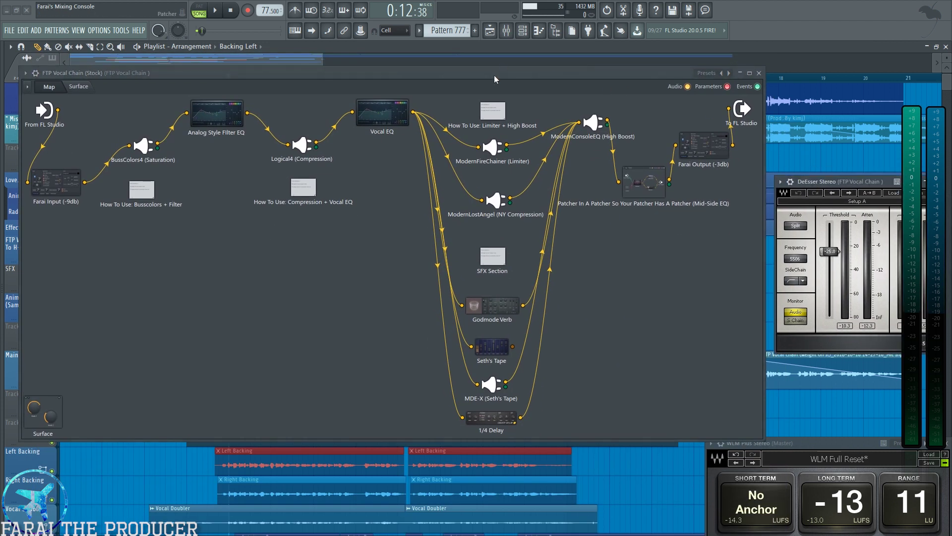
- Open ModernLostAngel (NY Compression) and place its window below its node to view its settings
left_click(495, 203)
left_click_drag(511, 231, 519, 255)
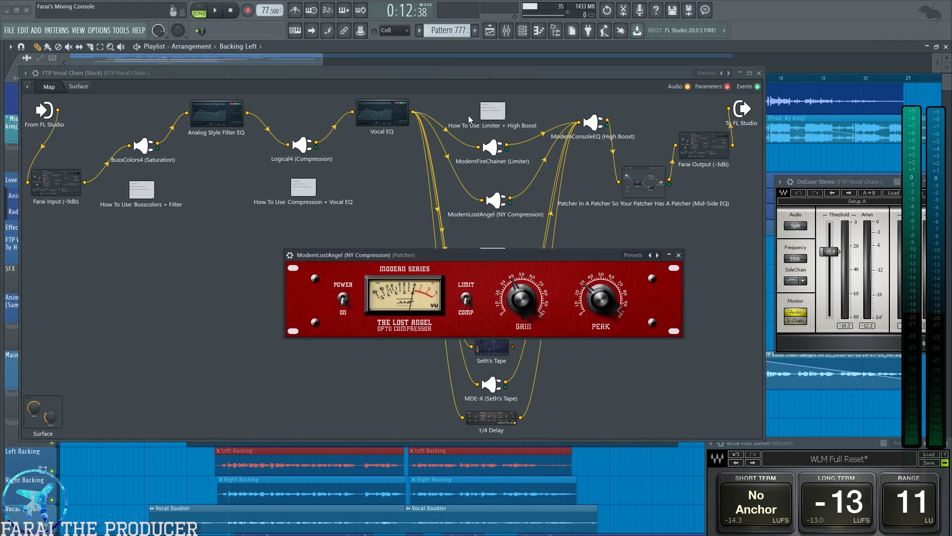
- Adjust the audio send level from Vocal EQ to ModernLostAngel (NY Compression) during playback, and stop the song
left_click_drag(446, 156, 447, 158)
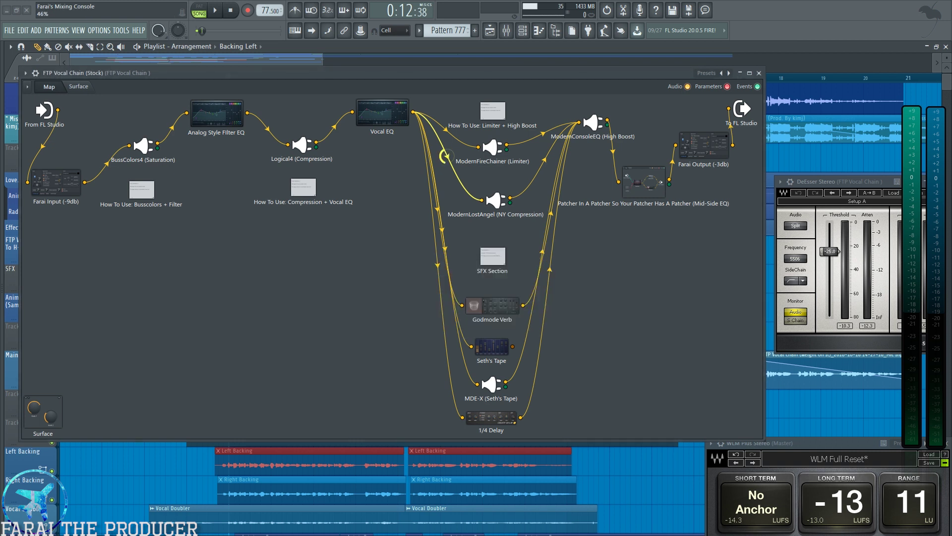
left_click_drag(446, 153, 446, 169)
key("space")
left_click_drag(447, 153, 446, 133)
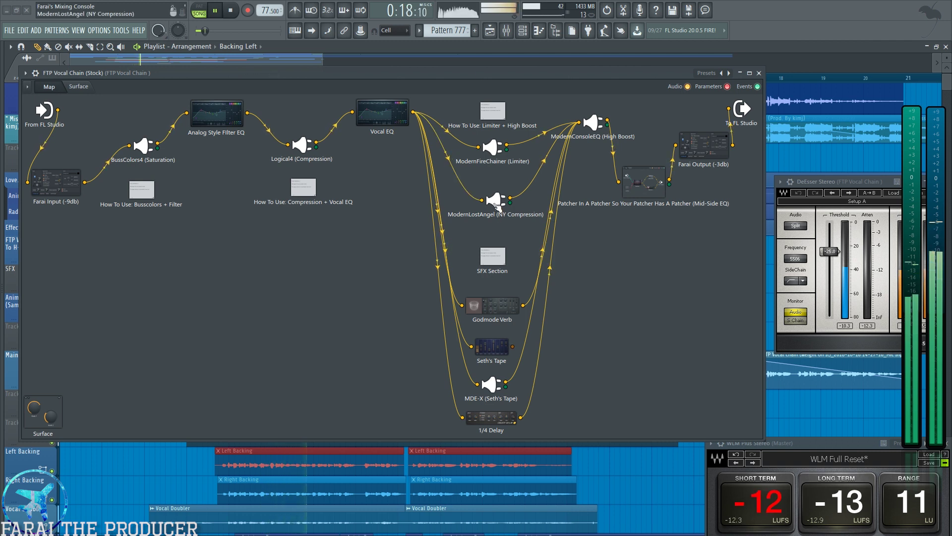
left_click_drag(527, 73, 523, 126)
key("space")
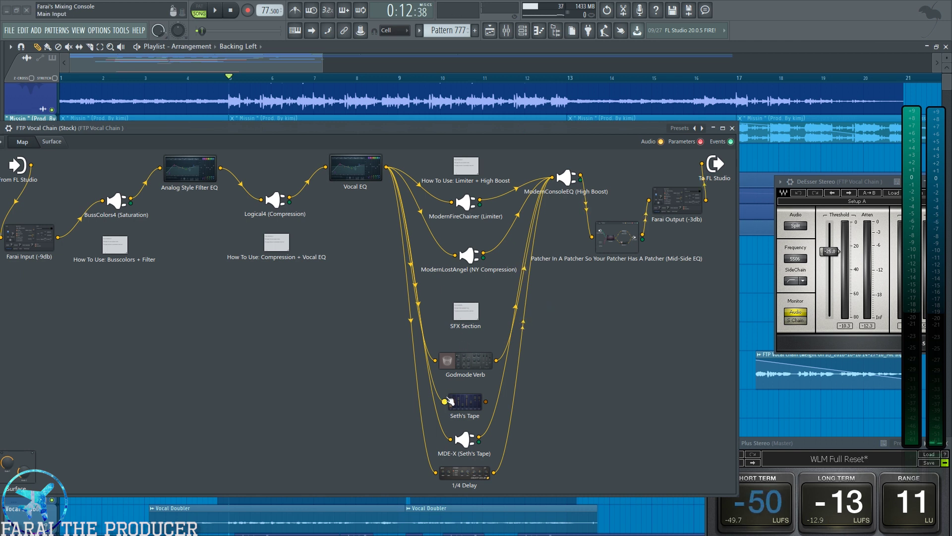
- Show the mixer behind the FTP Vocal Chain (Stock) patch and close the ModernLostAngel window
left_click_drag(457, 362, 460, 361)
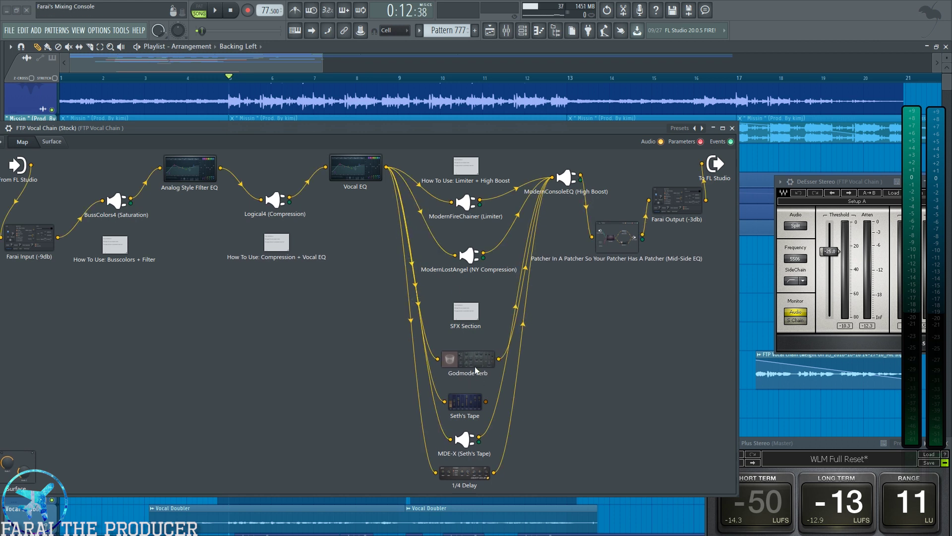
left_click_drag(479, 130, 509, 534)
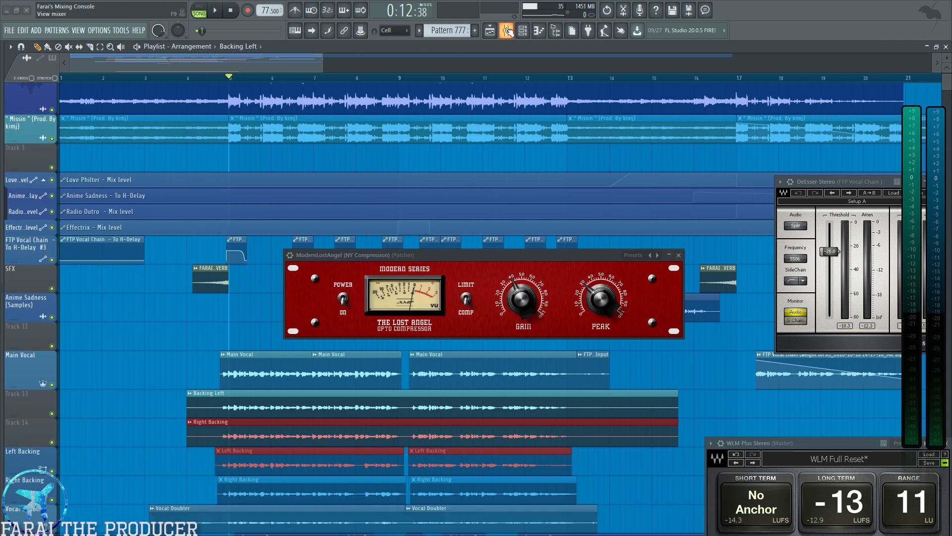
left_click(507, 31)
left_click(671, 256)
left_click(671, 256)
left_click(679, 255)
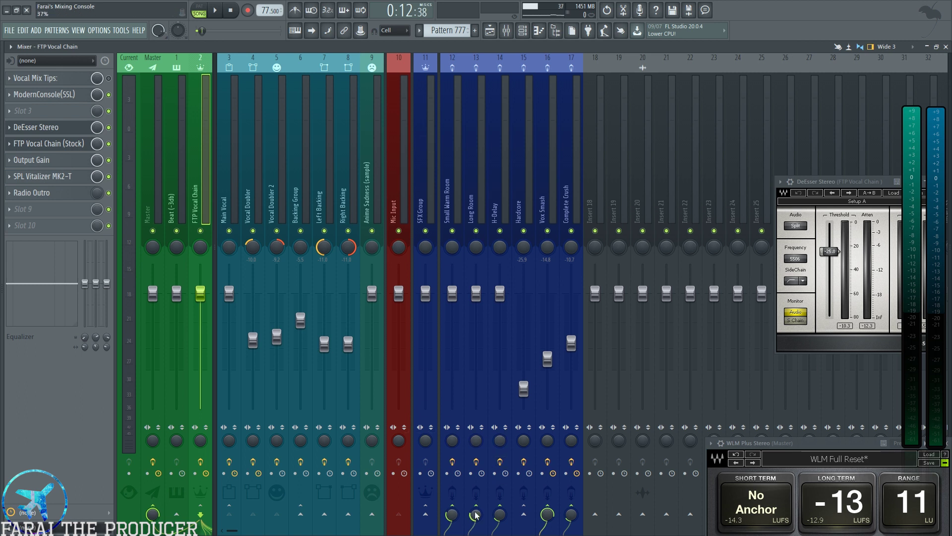
left_click_drag(453, 535, 445, 113)
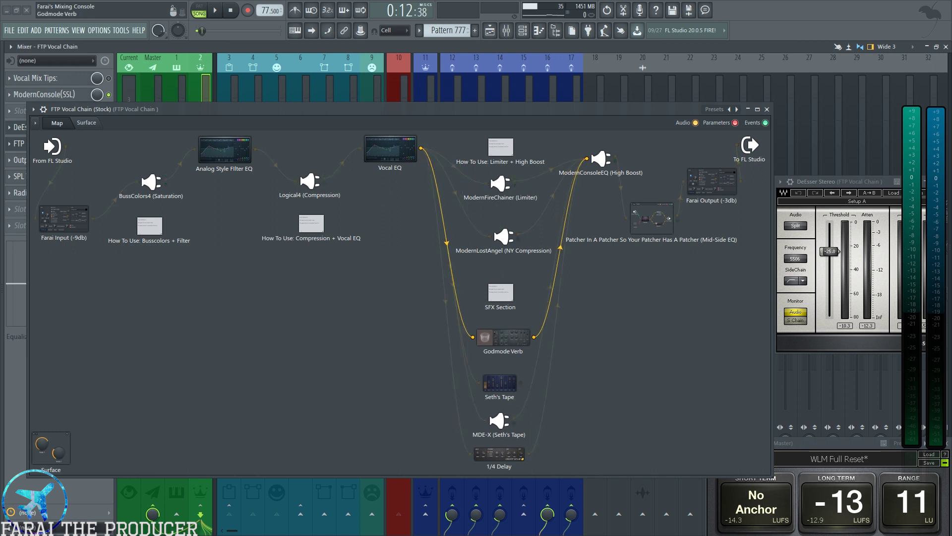
- View the Godmode Verb settings and close its window, and play a passage of the song to hear the reverb send
left_click(501, 338)
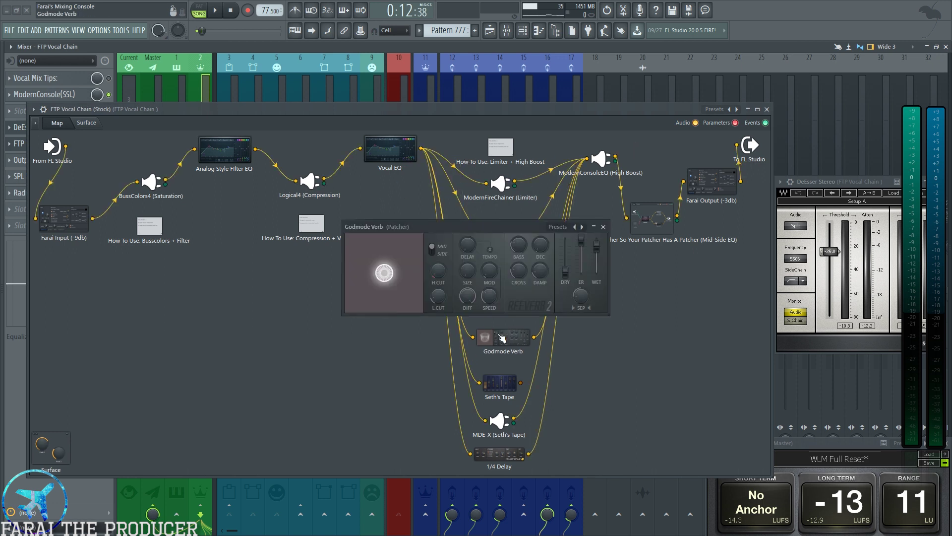
left_click(603, 227)
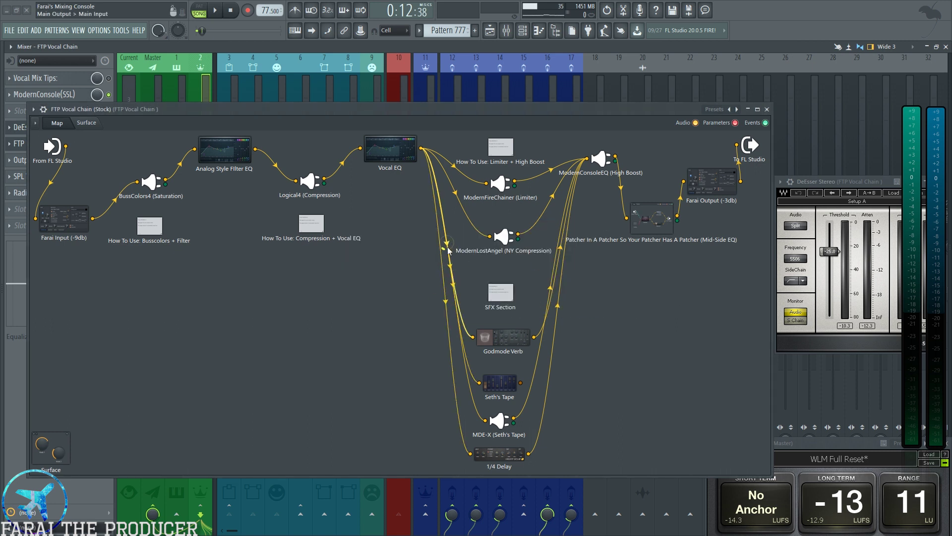
key("space")
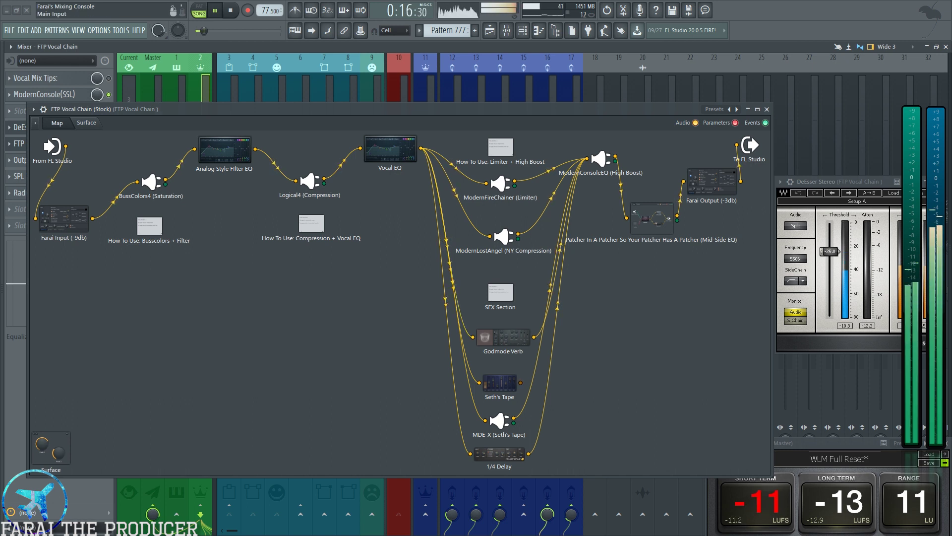
key("space")
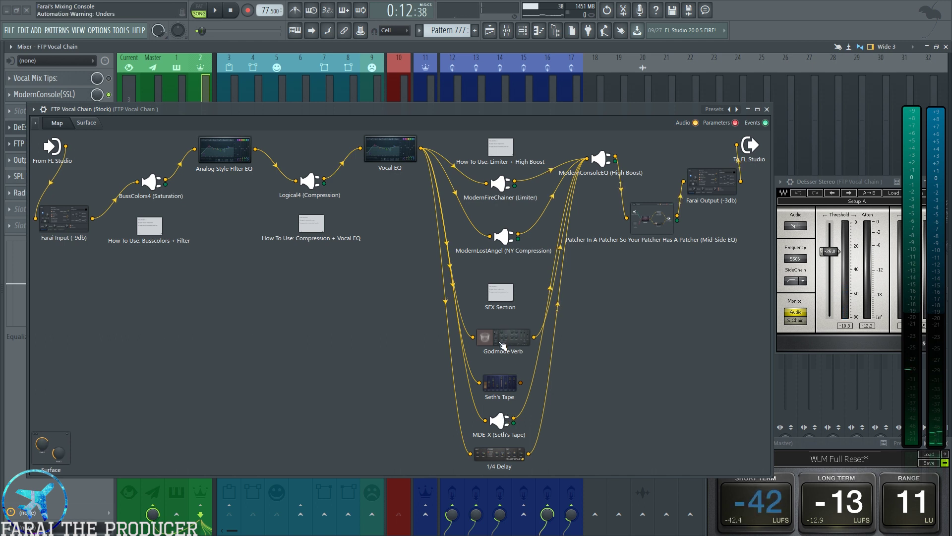
- Examine the MDE-X (Seth's Tape) settings and its preset list, and close the open plugin windows
left_click(497, 420)
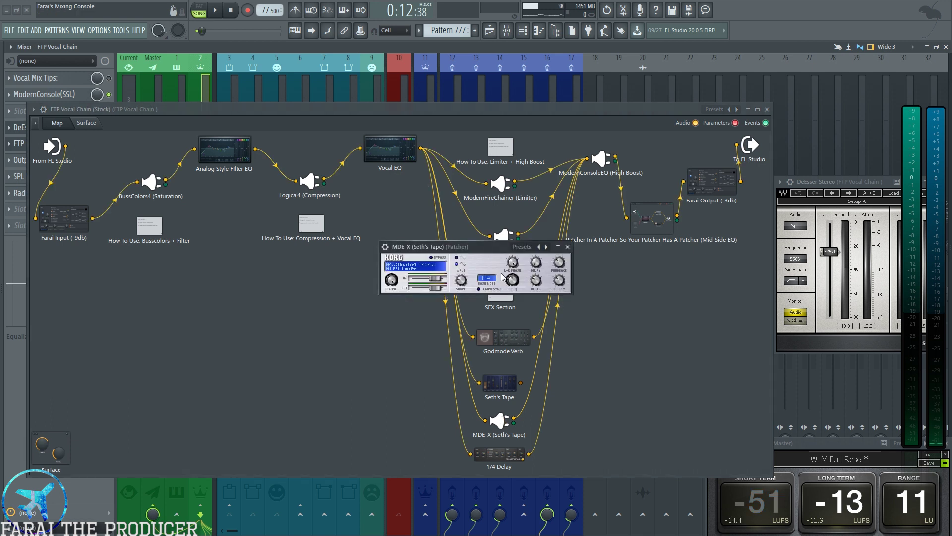
left_click(567, 247)
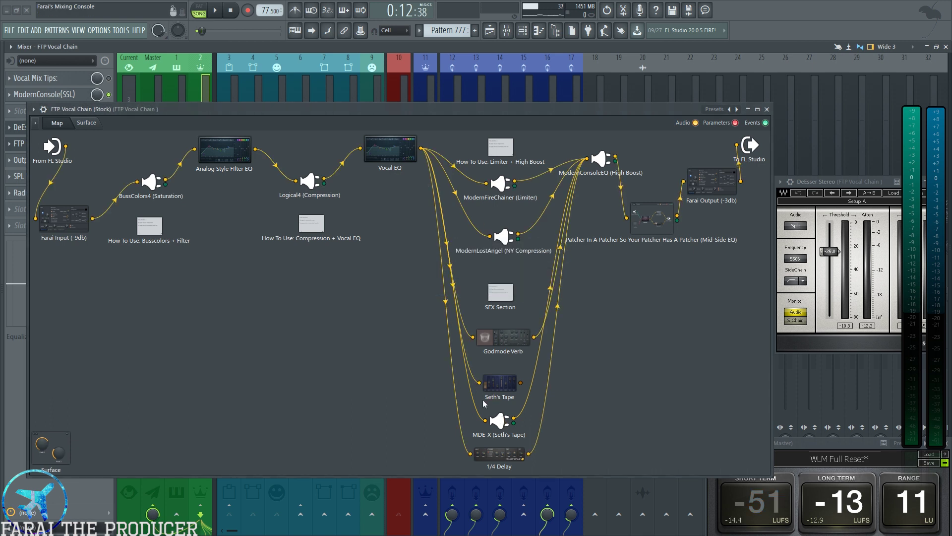
left_click(499, 421)
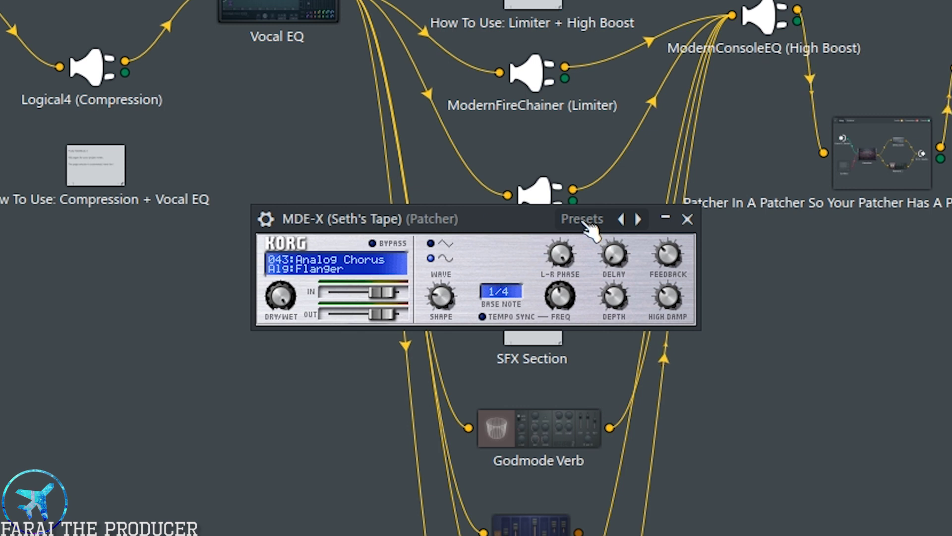
left_click(586, 224)
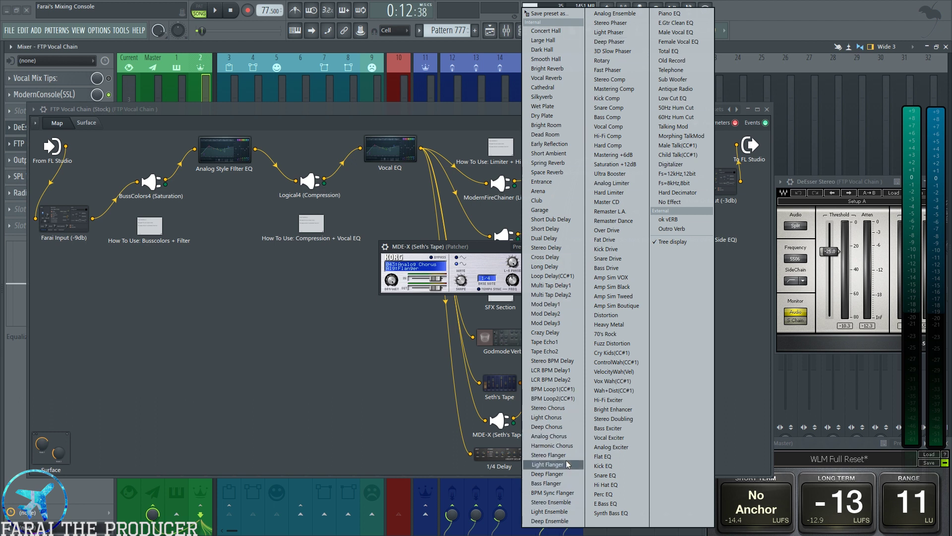
key("Escape")
key("Escape")
key("Escape")
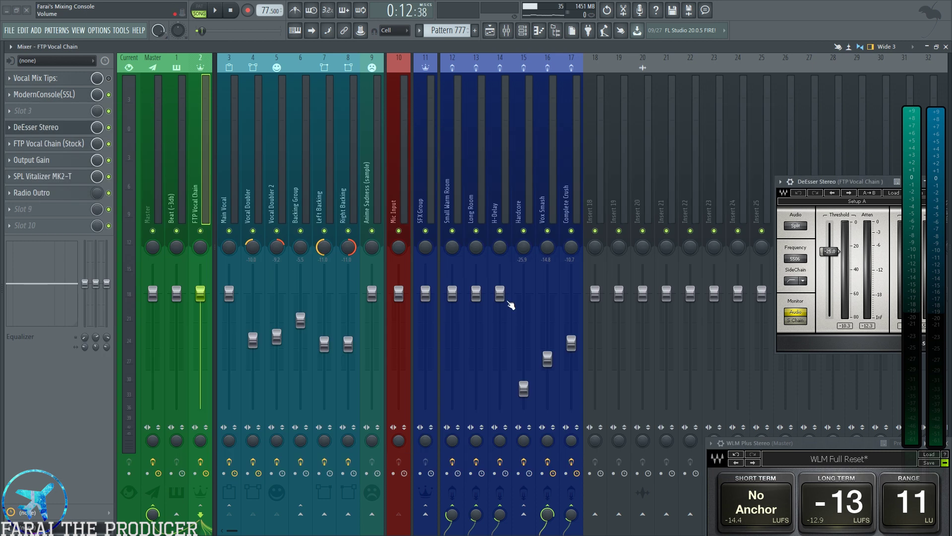
- Reopen the FTP Vocal Chain (Stock) patch, make its window taller, and move the MDE-X (Seth's Tape) and 1/4 Delay nodes further down
left_click(49, 143)
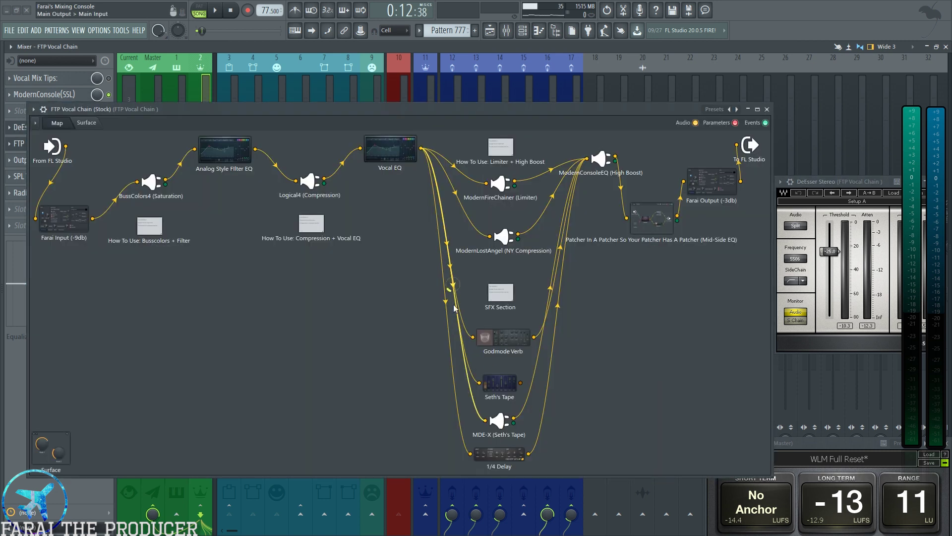
left_click_drag(499, 420, 497, 421)
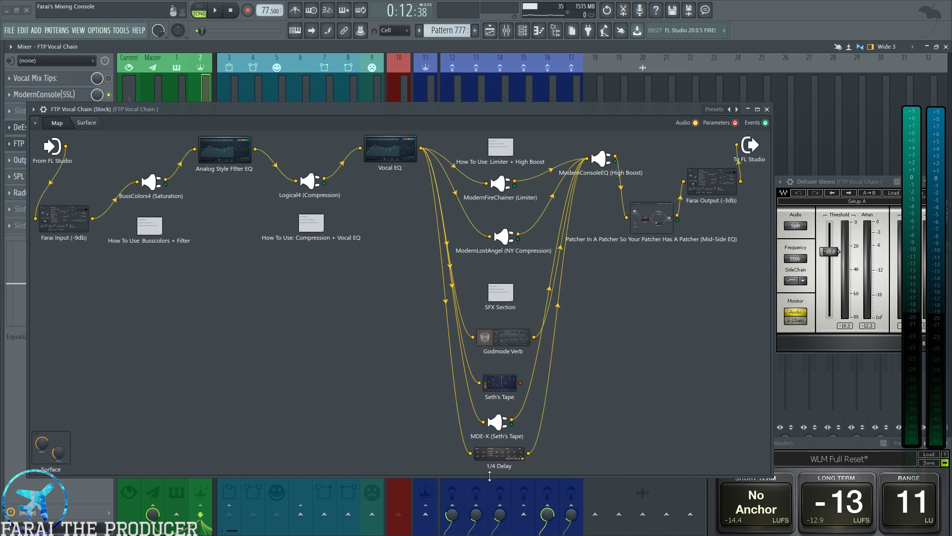
left_click_drag(489, 475, 490, 501)
left_click(757, 109)
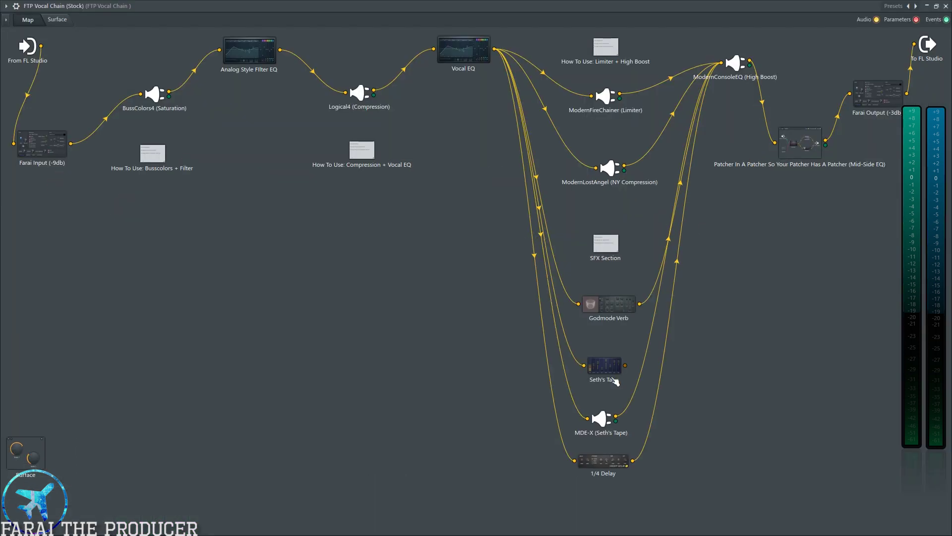
left_click_drag(608, 471, 610, 503)
left_click_drag(601, 418, 605, 430)
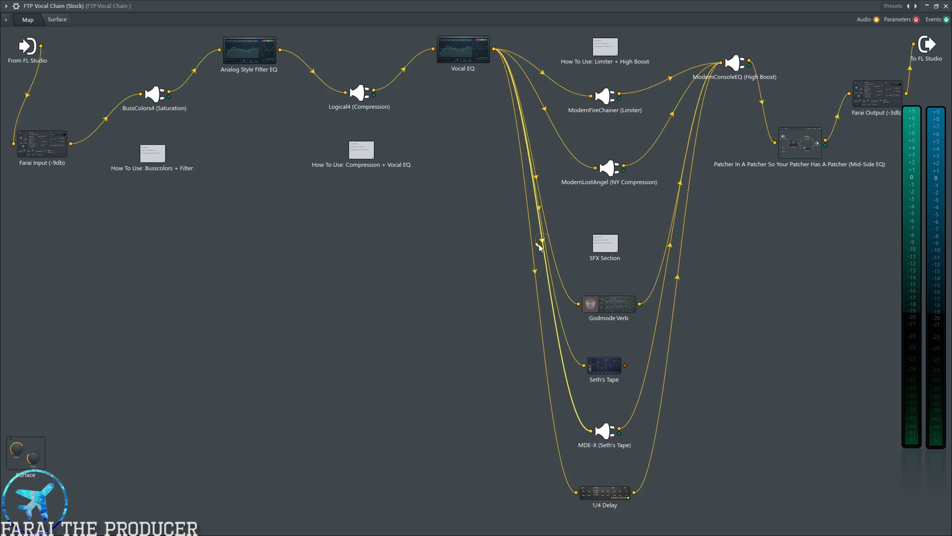
left_click(937, 6)
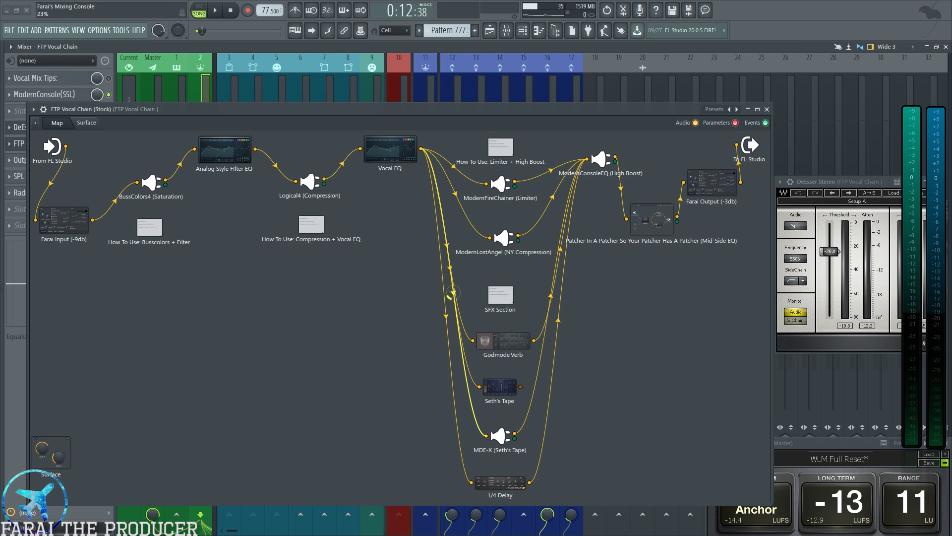
- Play the song to audition the MDE-X (Seth's Tape) and 1/4 Delay sends, nudging the 1/4 Delay node slightly
key("space")
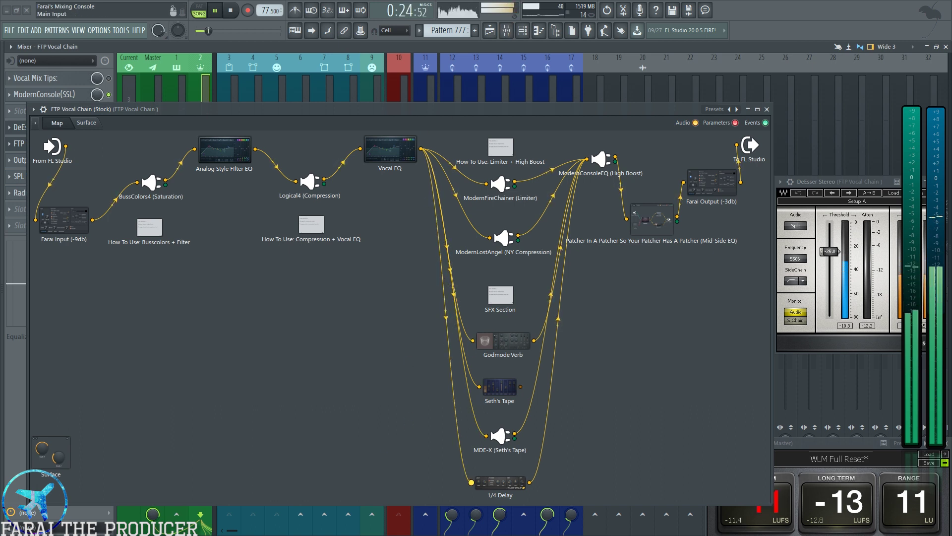
key("space")
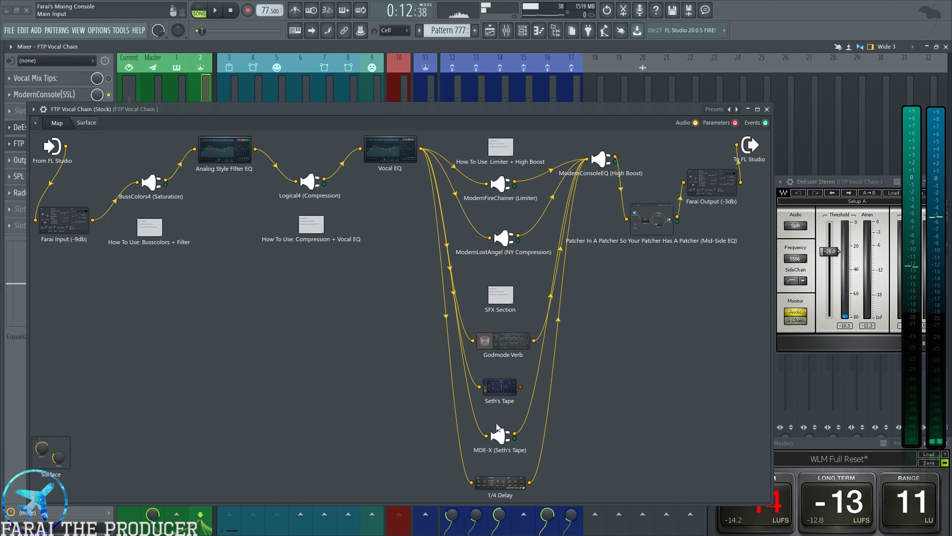
left_click_drag(492, 488, 495, 488)
left_click(494, 488)
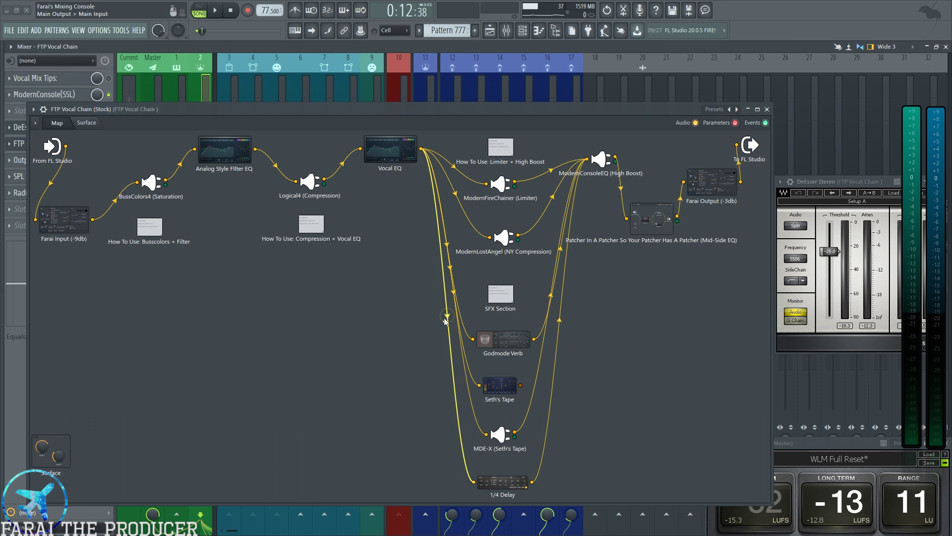
key("space")
key("space")
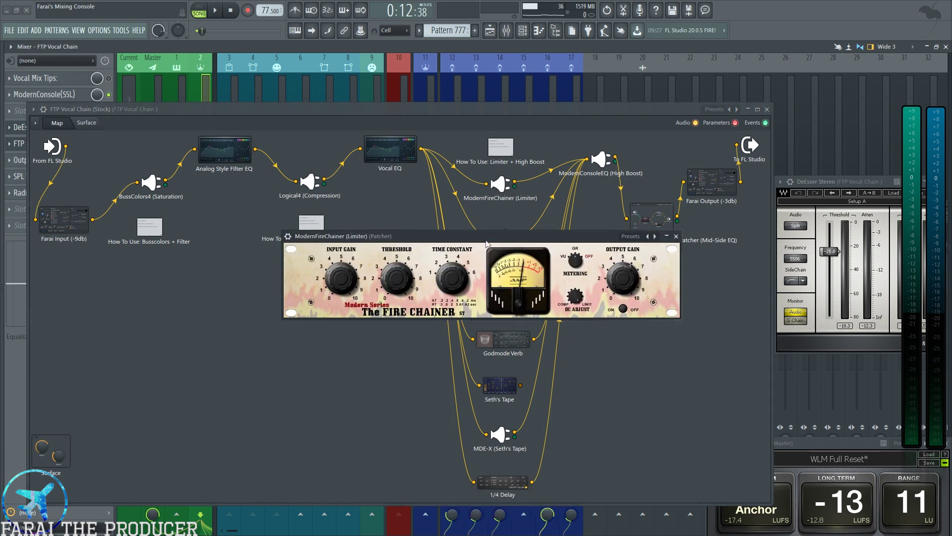
- Try Time Constant 4 on ModernFireChainer (Limiter), return it to 2, and close the plugin window
left_click_drag(486, 239, 480, 259)
left_click_drag(406, 255, 393, 235)
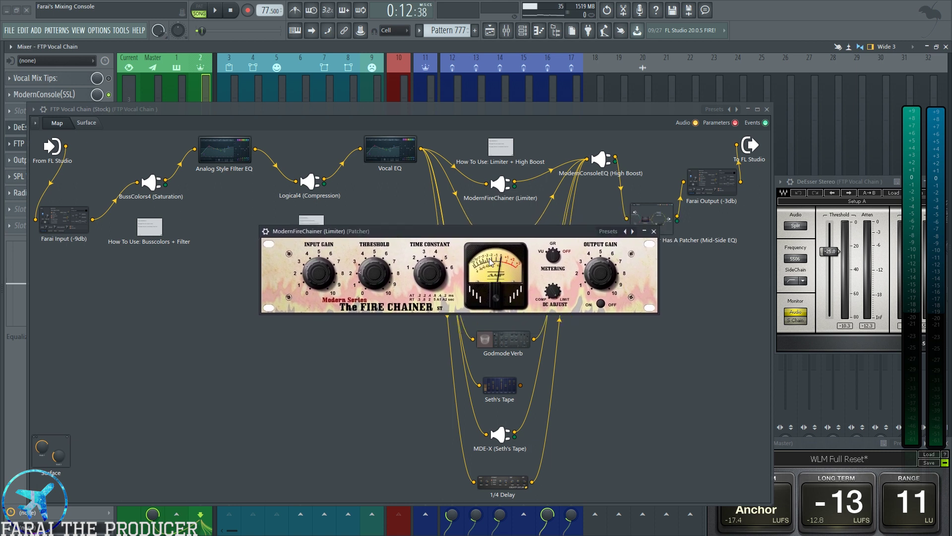
left_click_drag(503, 237, 502, 255)
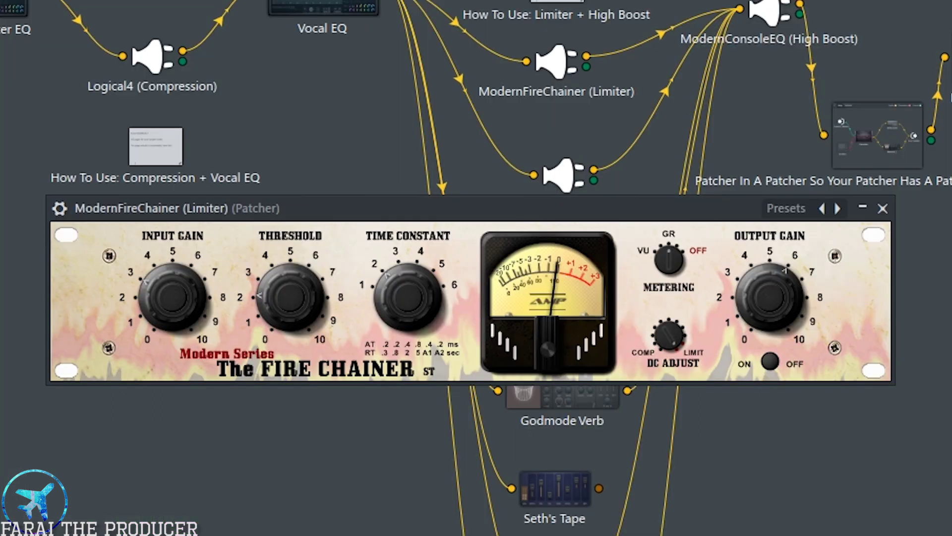
mouse_move(388, 306)
left_mouse_down()
mouse_move(389, 287)
mouse_move(388, 296)
left_mouse_up()
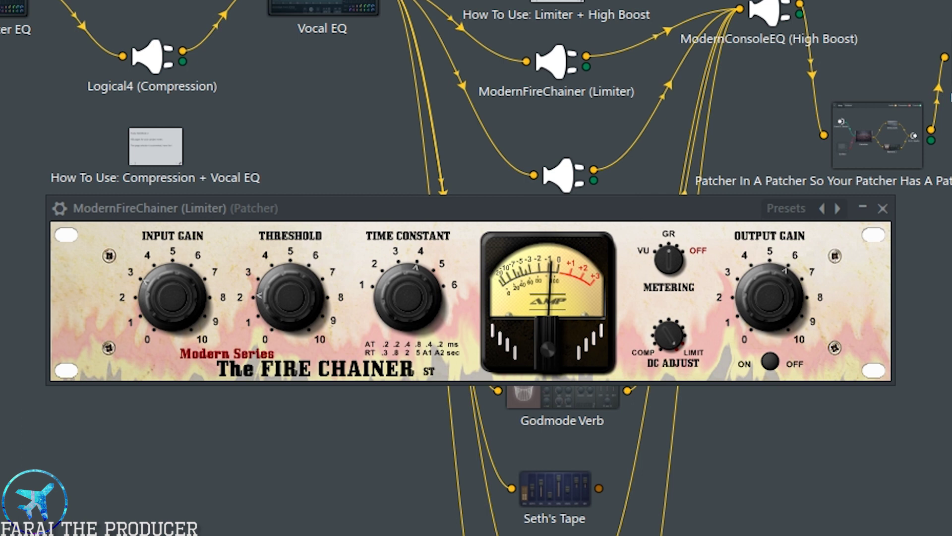
left_click_drag(396, 303, 396, 316)
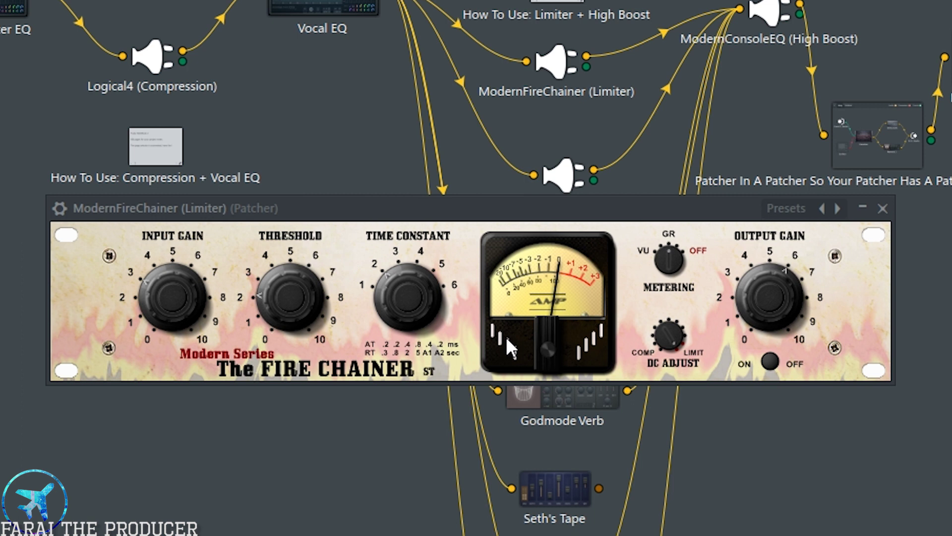
left_click(883, 209)
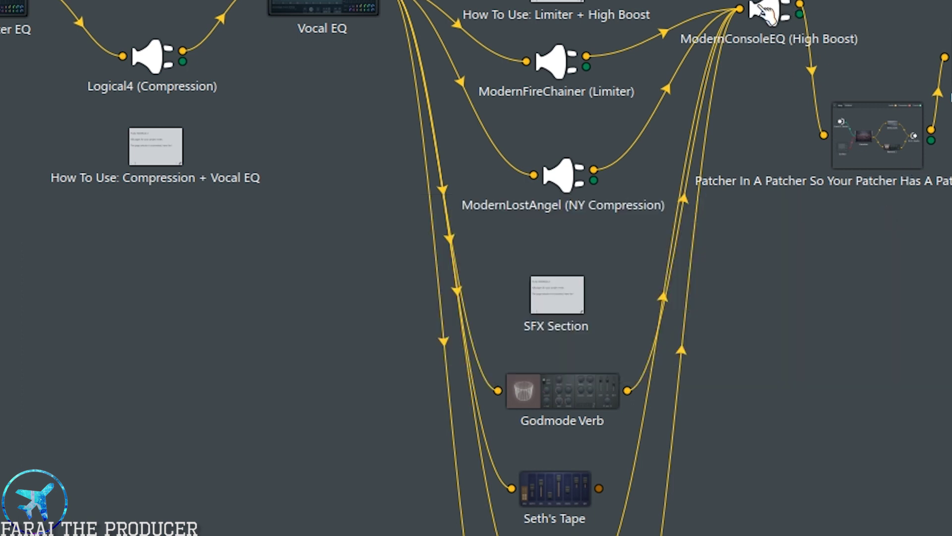
- Open ModernConsoleEQ (High Boost) to examine its settings, and close it
left_click(766, 12)
left_click_drag(525, 151, 471, 183)
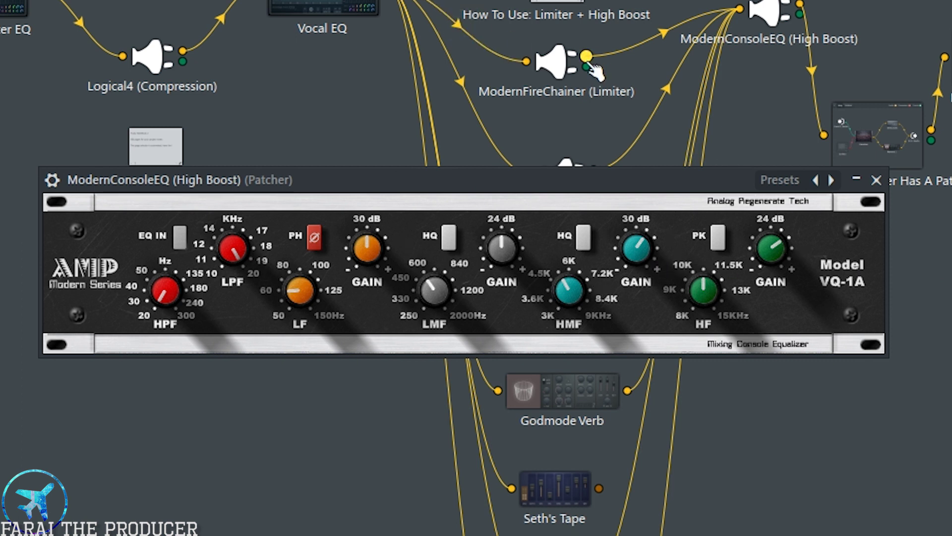
left_click(877, 180)
- Examine the nested Mid-Side EQ Patcher and its upper Fruity Parametric EQ 2, and close everything back to the mixer
left_click(877, 133)
left_click_drag(498, 22, 469, 85)
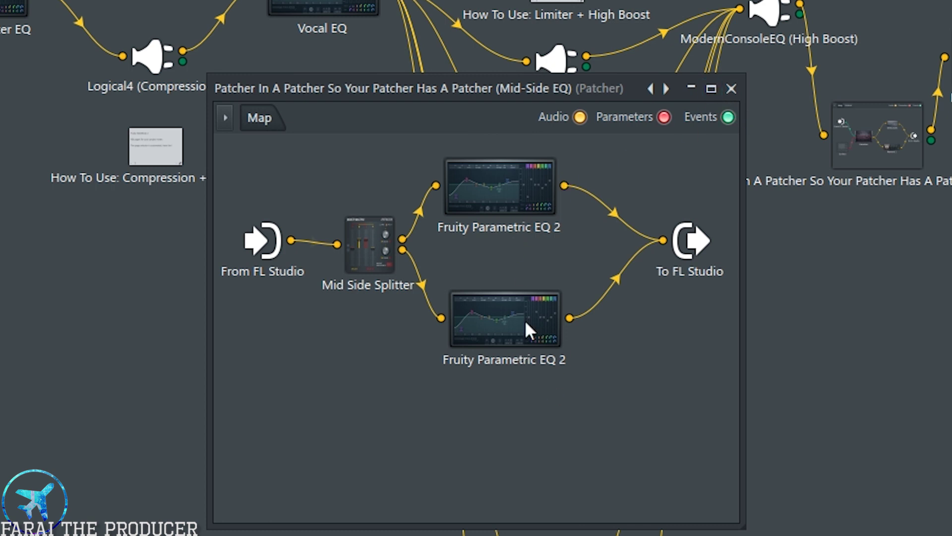
double_click(515, 191)
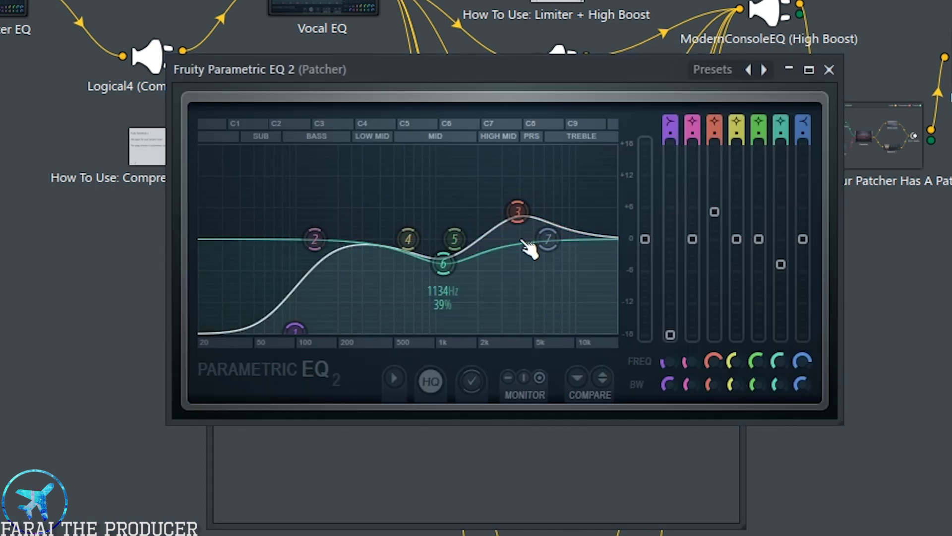
left_click(829, 70)
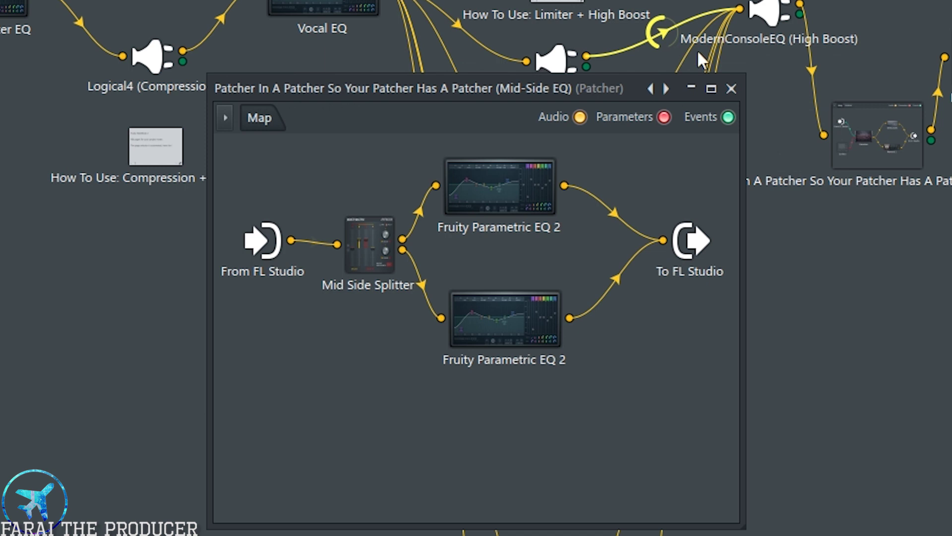
left_click(732, 89)
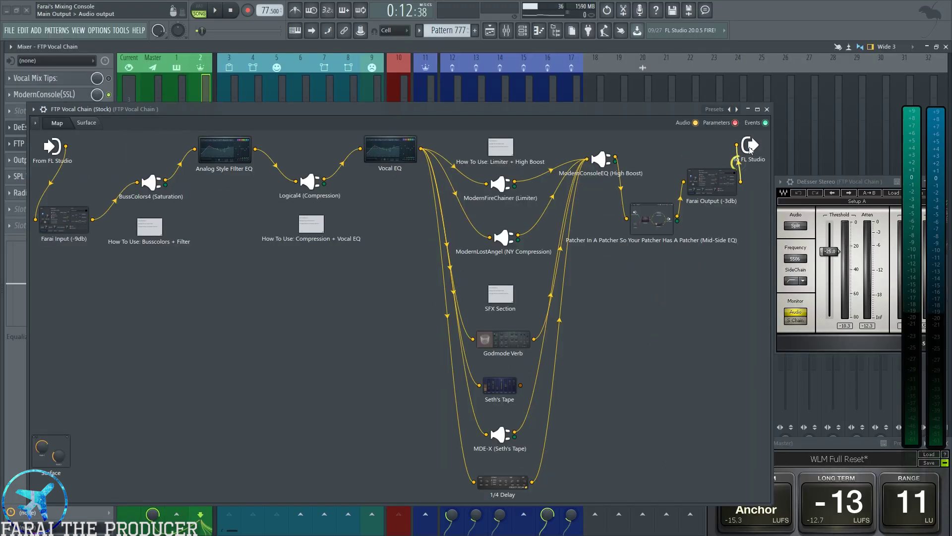
left_click(767, 109)
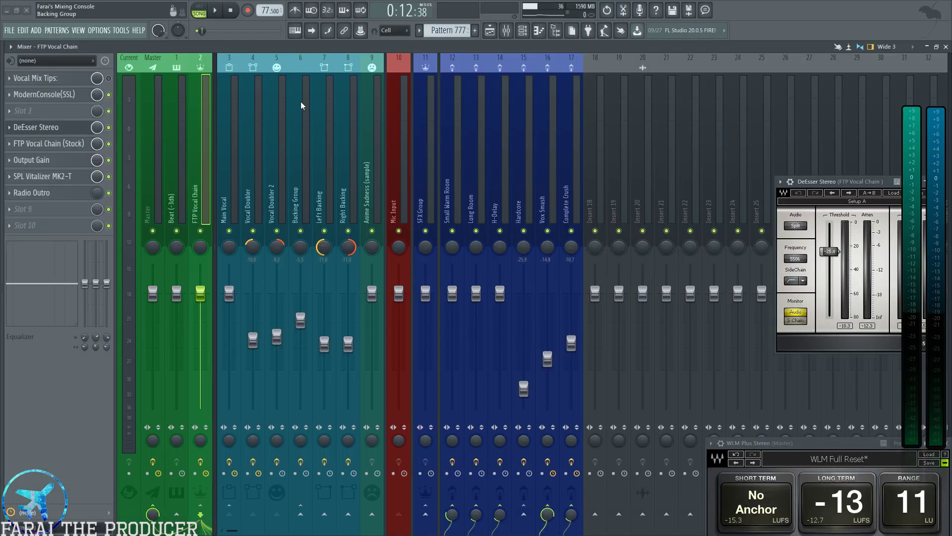
- Toggle the FTP Vocal Chain (Stock) effect slot and play a passage of the song to compare the vocal sound
left_click(112, 144)
key("space")
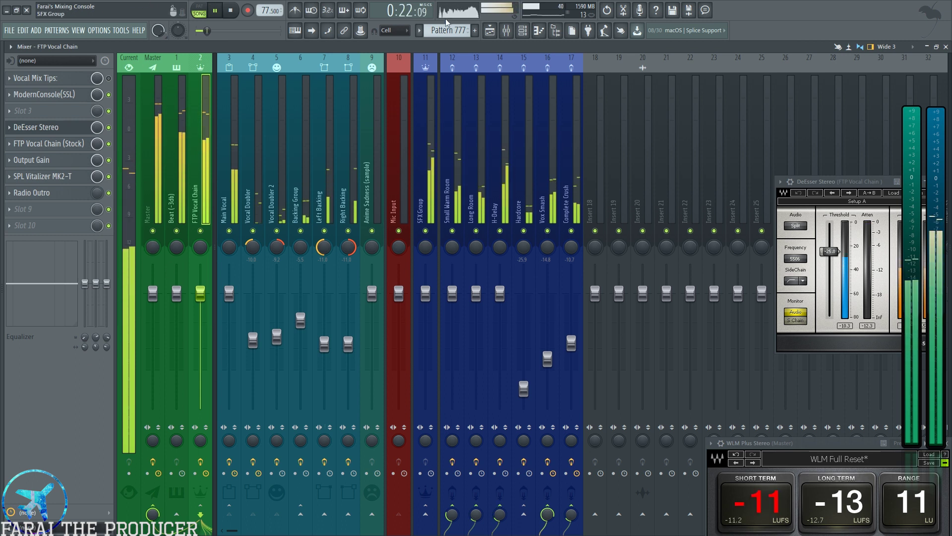
key("space")
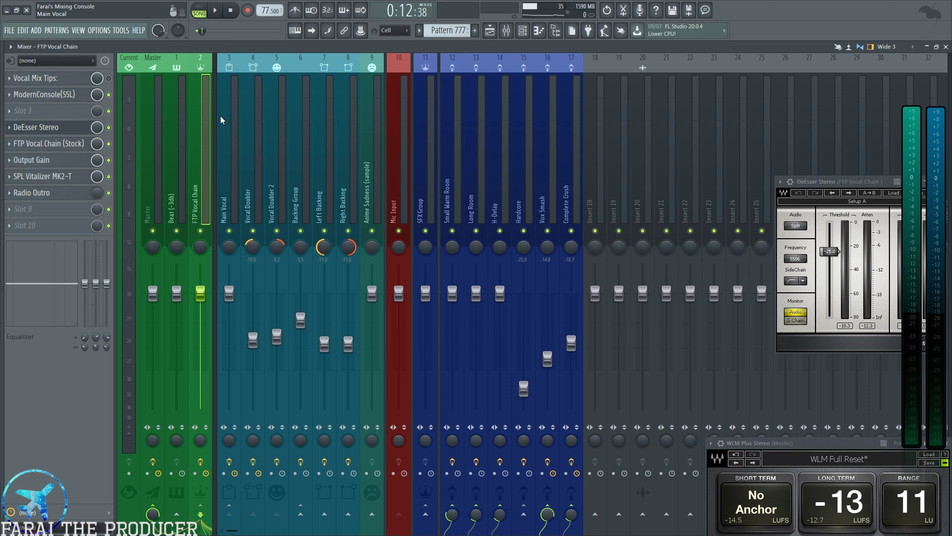
- Examine the MIDI input settings of the 2- UM-ONE controller, and close the settings
key("F10")
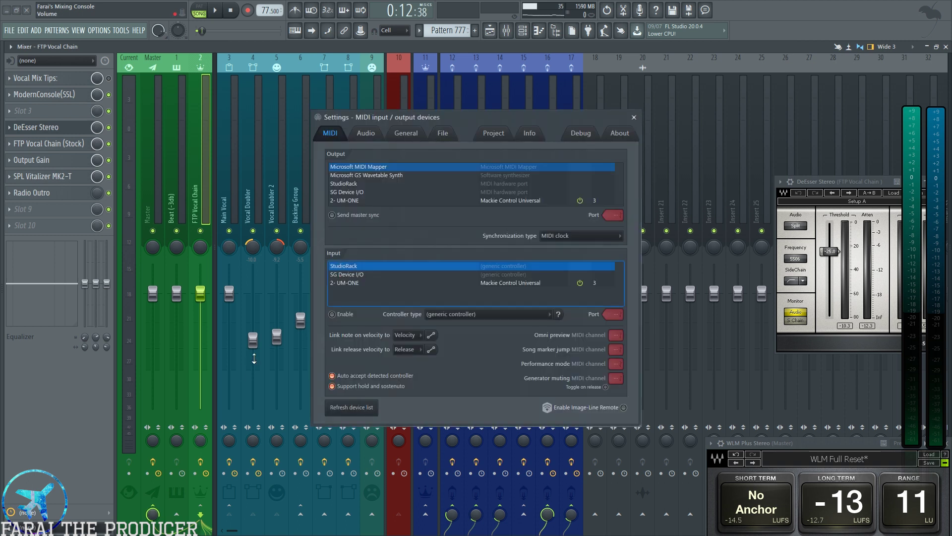
left_click(347, 282)
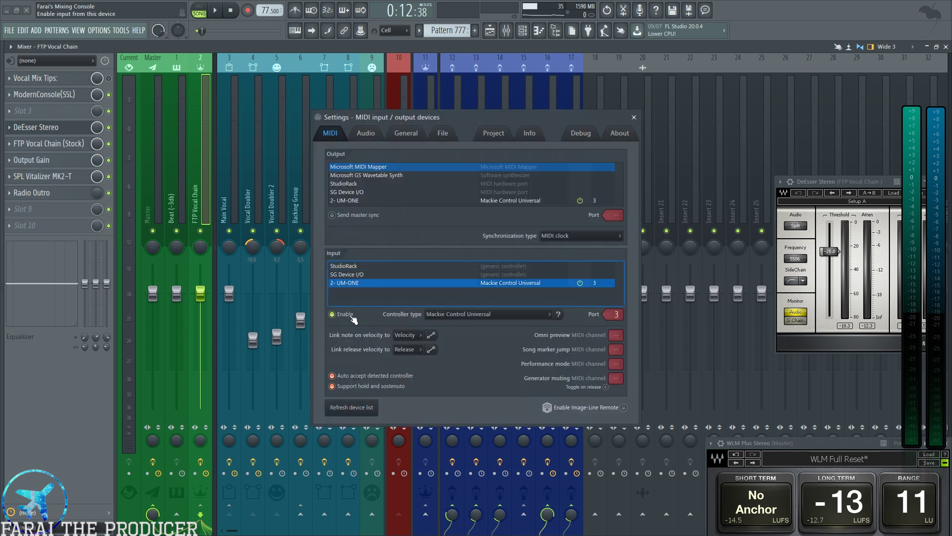
left_click(644, 116)
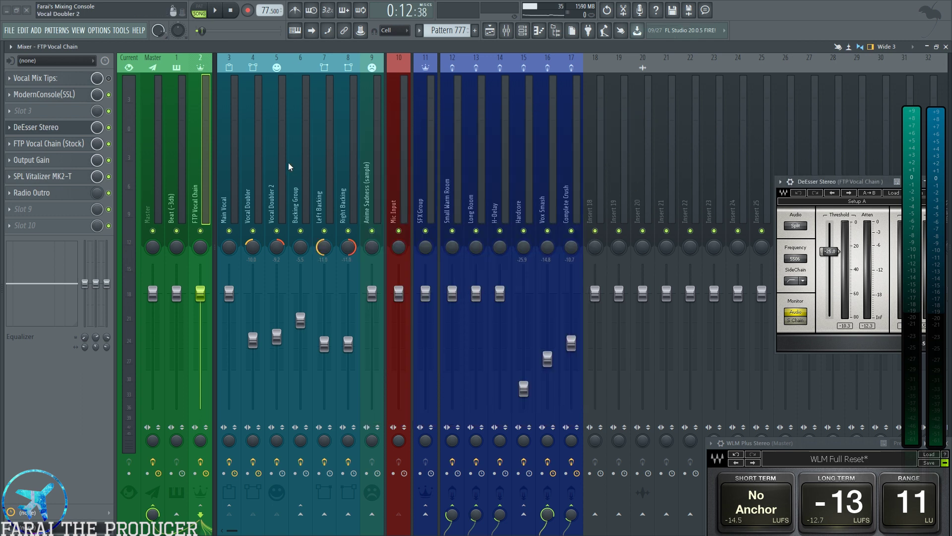
- Select the Main Vocal mixer track to show its effect chain
left_click(235, 160)
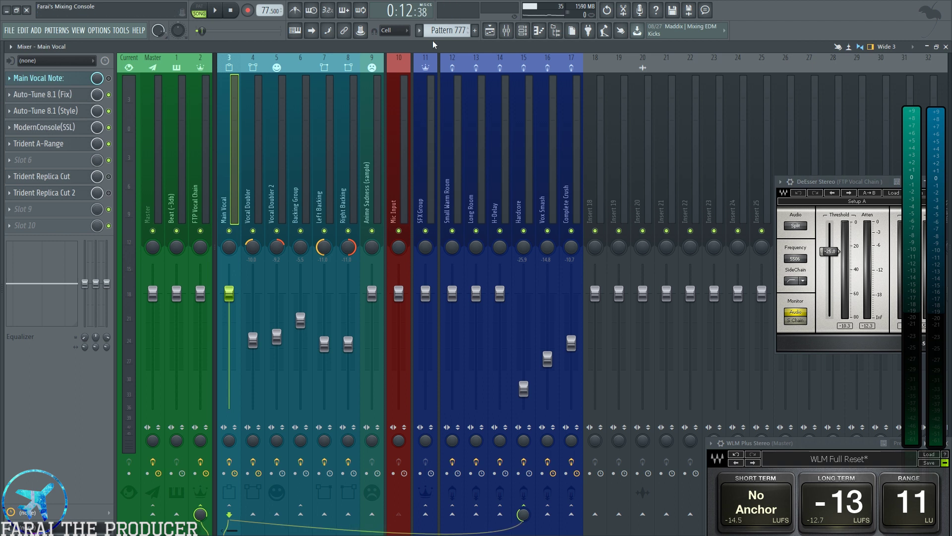
- Review the effect chains of the Beat, FTP Vocal Chain and Vocal Doubler mixer tracks
left_click(178, 178)
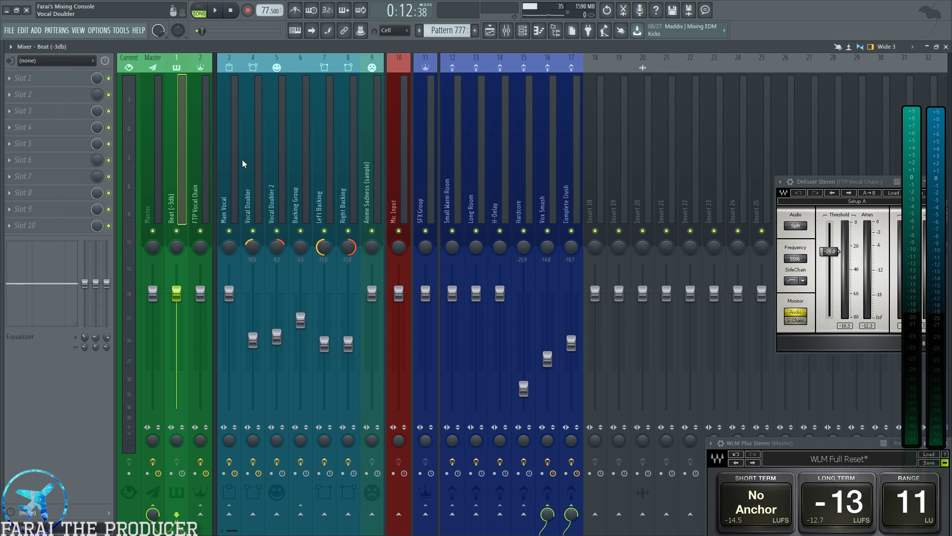
left_click(199, 149)
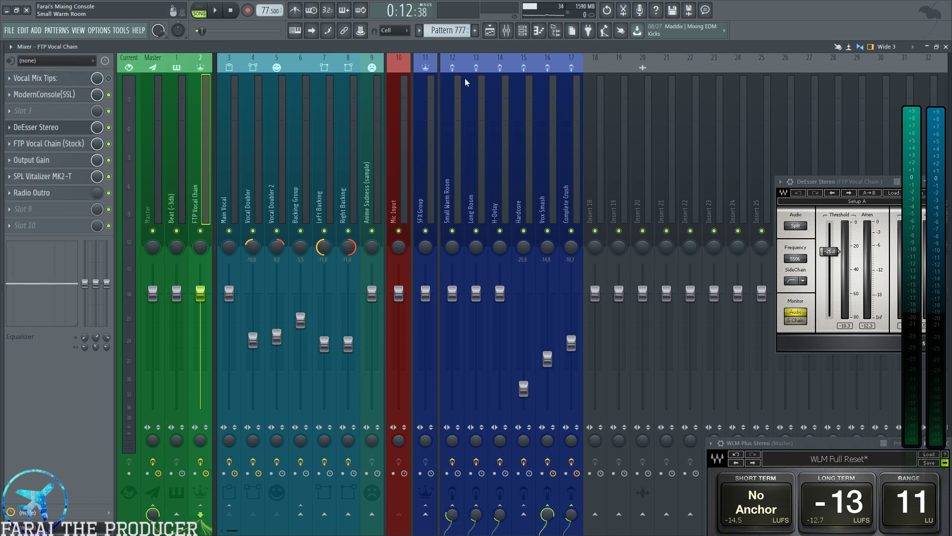
left_click(253, 186)
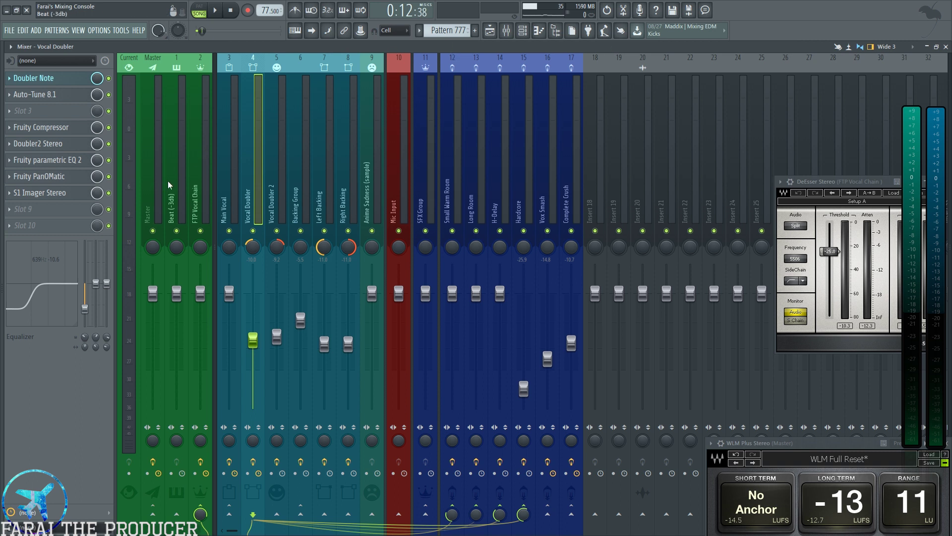
- Read the Master track's Mastering Tips note, close it, and leave the SSLComp Stereo compressor open in the middle of the mixer
left_click(151, 188)
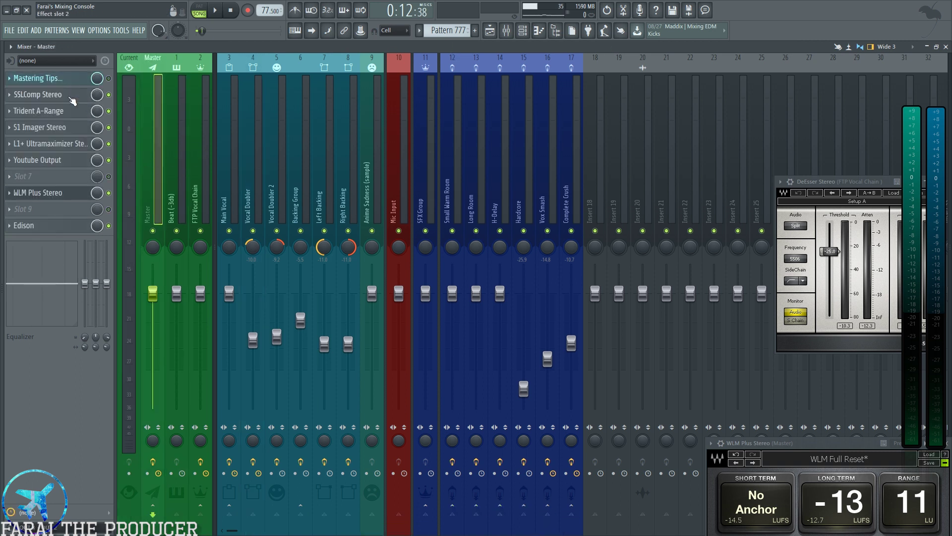
left_click(71, 99)
left_click(92, 88)
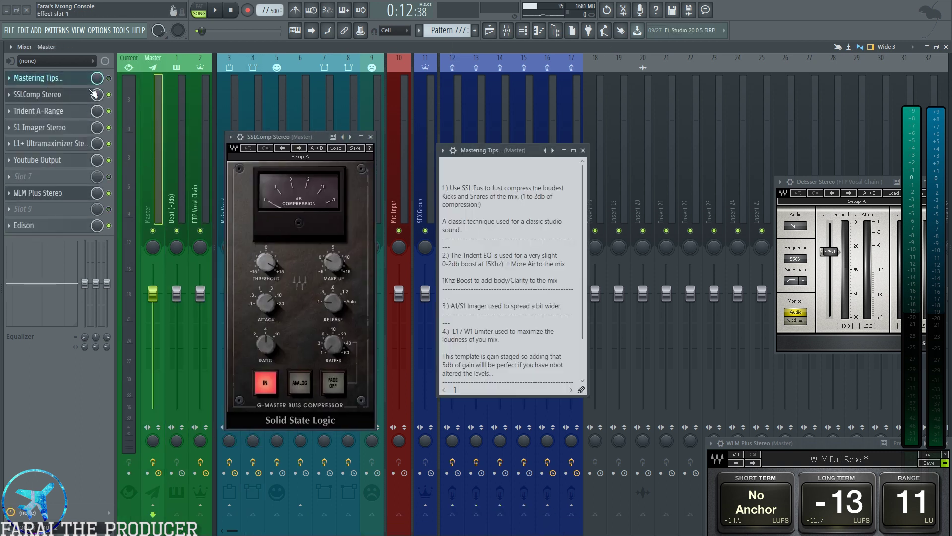
scroll(497, 267, "down", 1)
scroll(497, 265, "up", 1)
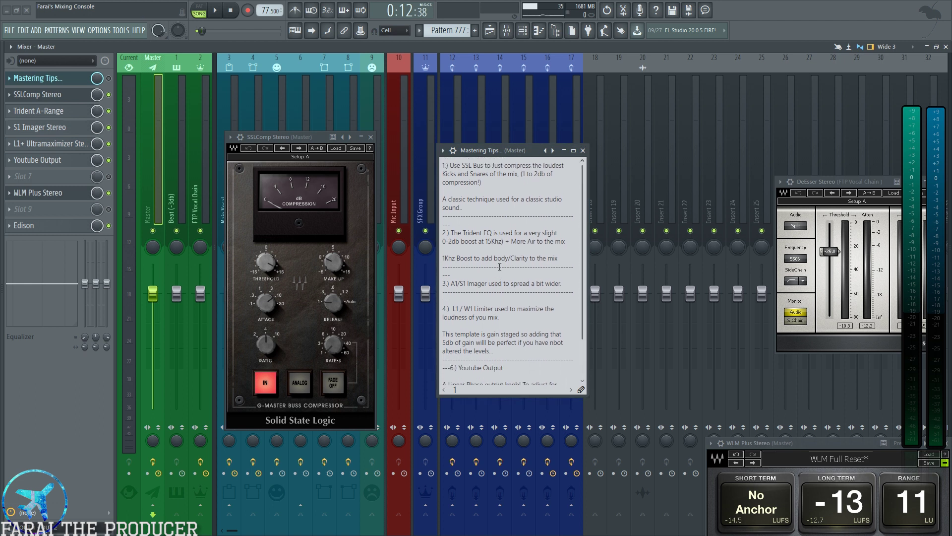
left_click(583, 150)
left_click_drag(276, 141, 385, 127)
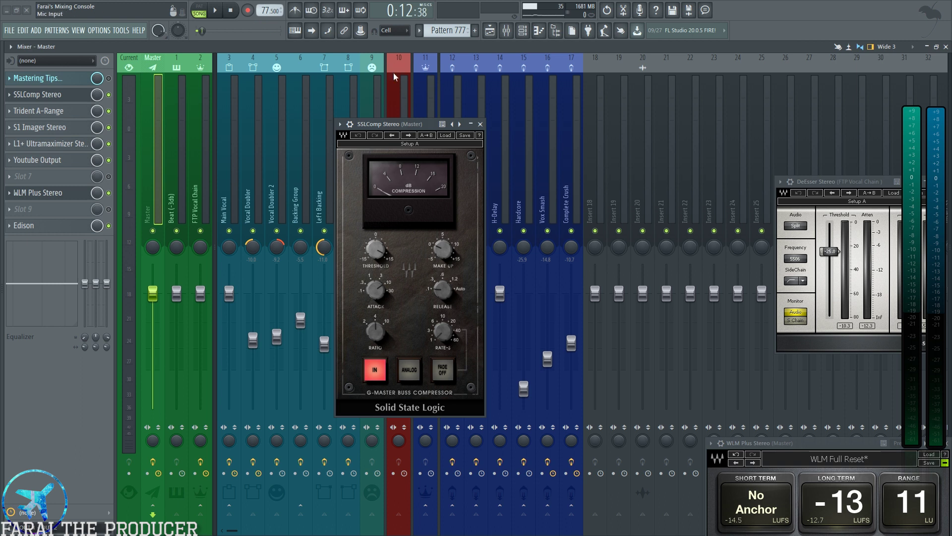
mouse_move(390, 125)
left_mouse_down()
mouse_move(375, 127)
mouse_move(407, 132)
left_mouse_up()
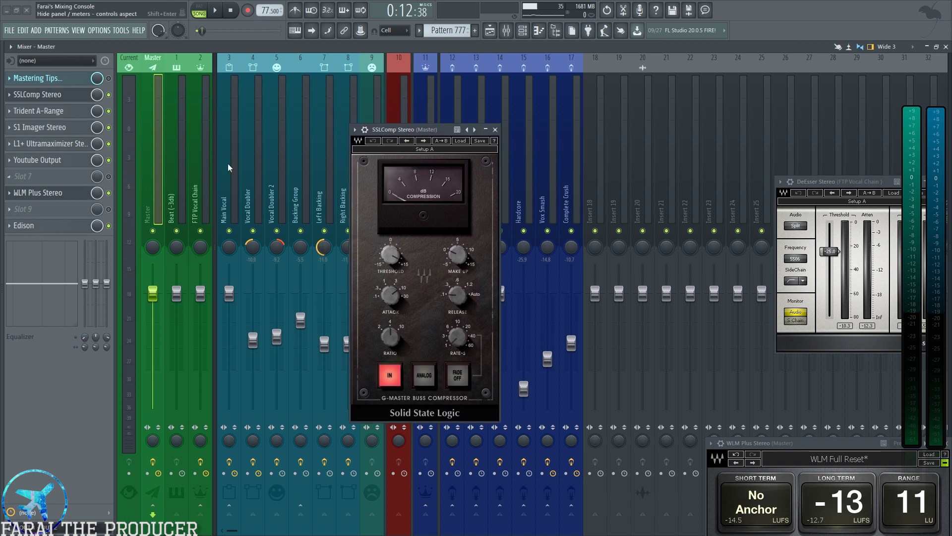
- Examine the Logical4 compression plugin in the FTP Vocal Chain (Stock) Patcher, and close both windows
left_click(200, 148)
left_click(52, 144)
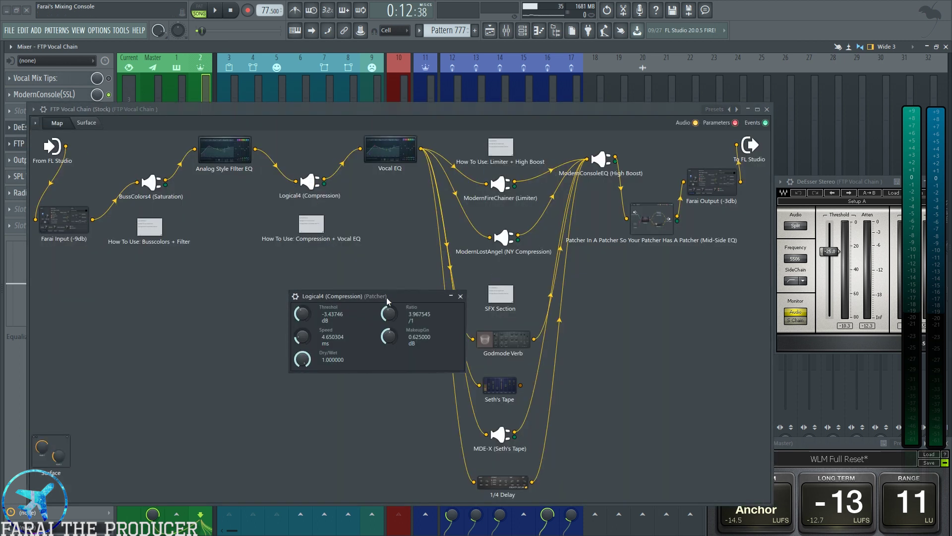
left_click(460, 297)
left_click(767, 109)
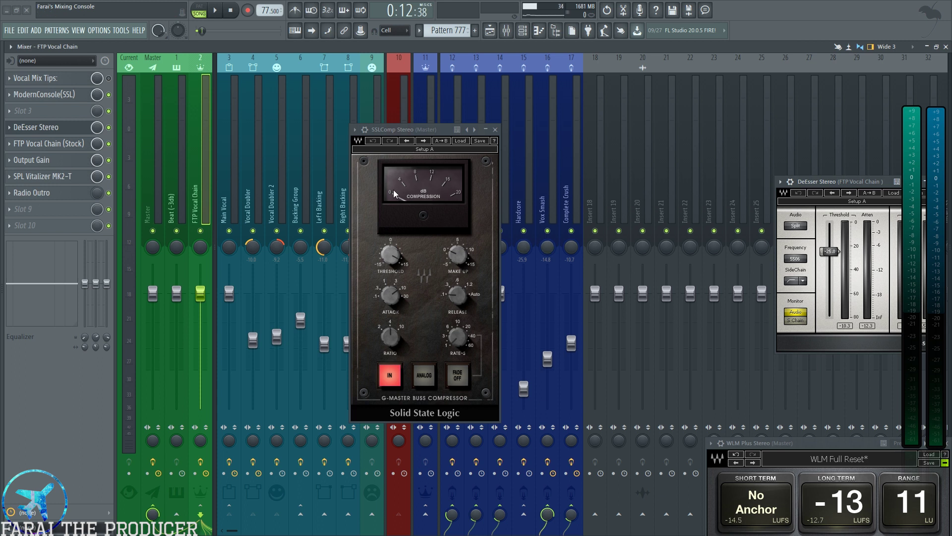
- Play the song with the Beat track muted and with it unmuted to compare the Master compressor's response
left_click(149, 159)
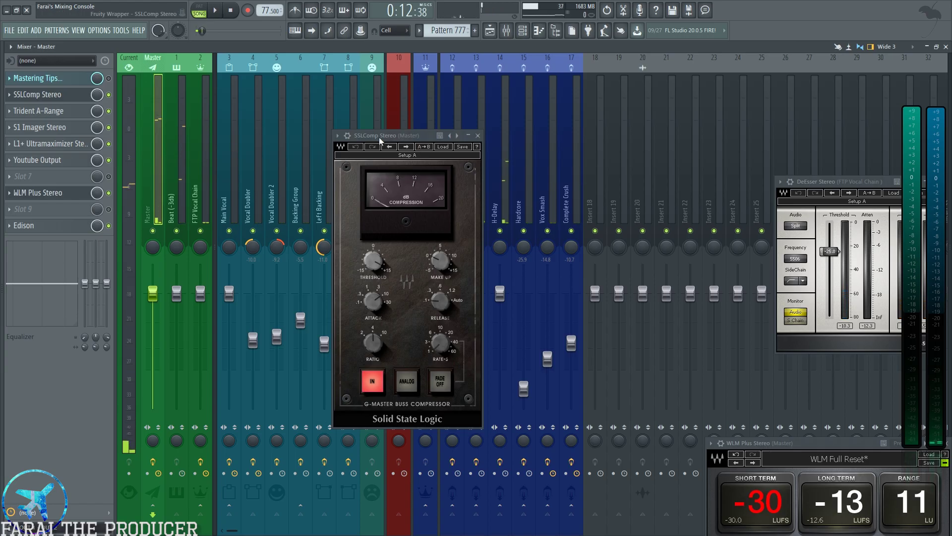
left_click(177, 231)
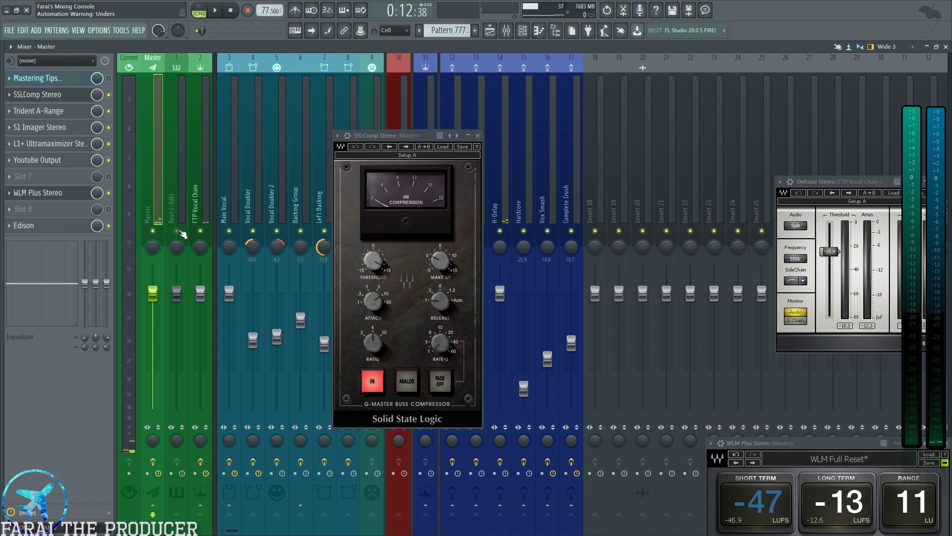
key("space")
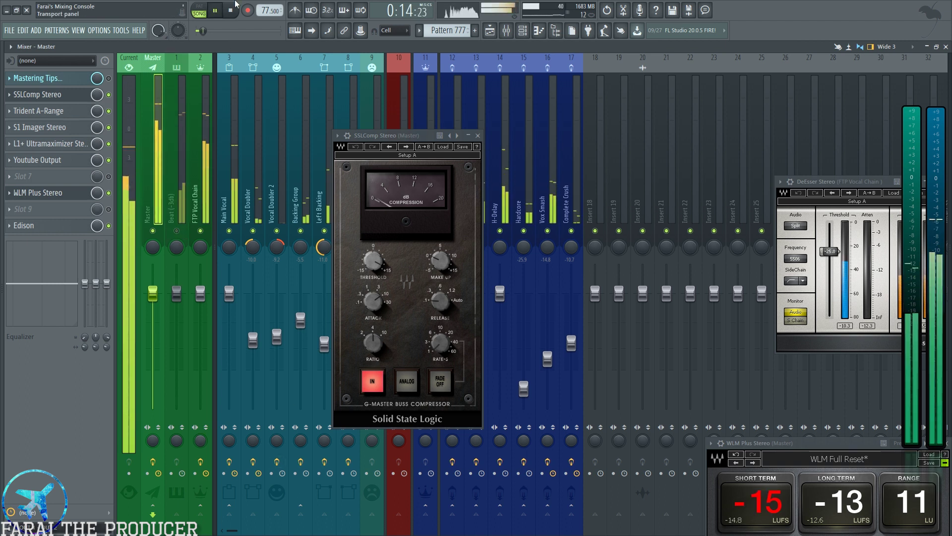
key("space")
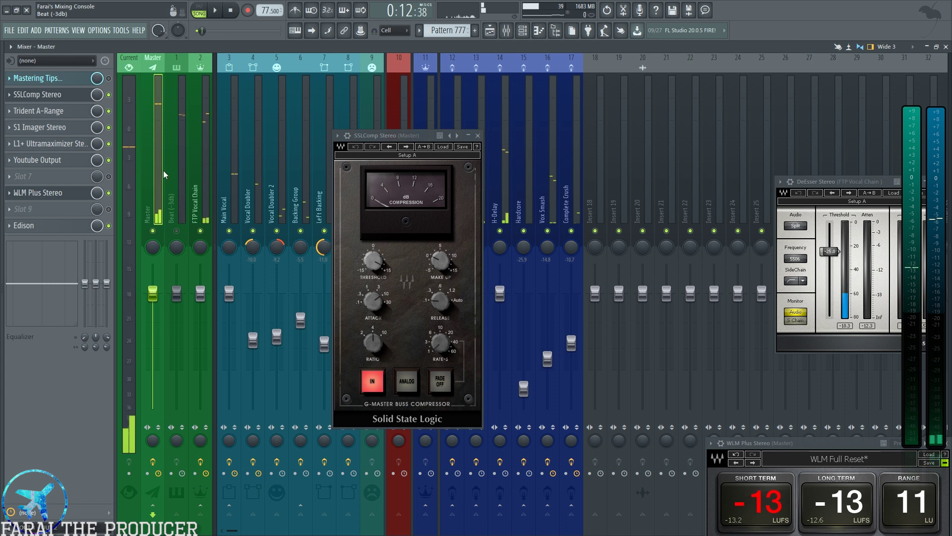
left_click(179, 159)
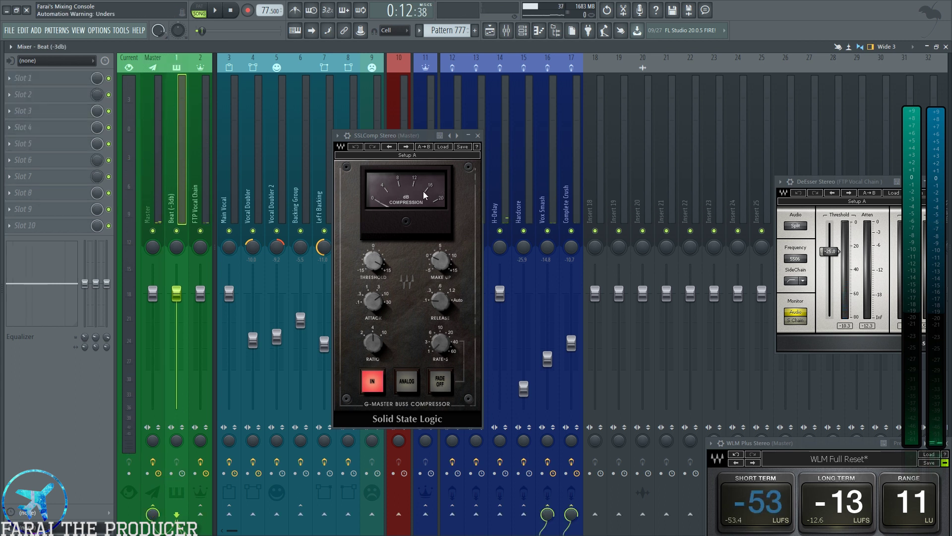
key("space")
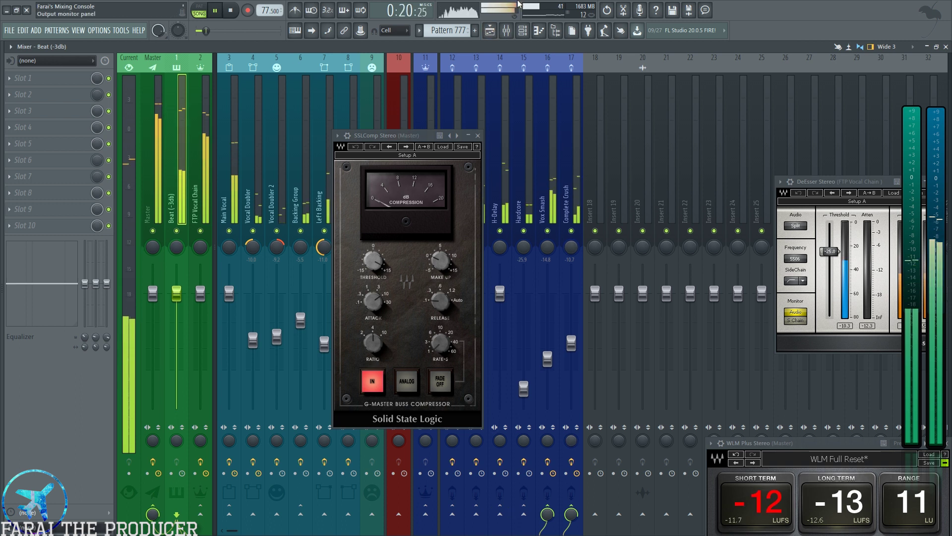
key("space")
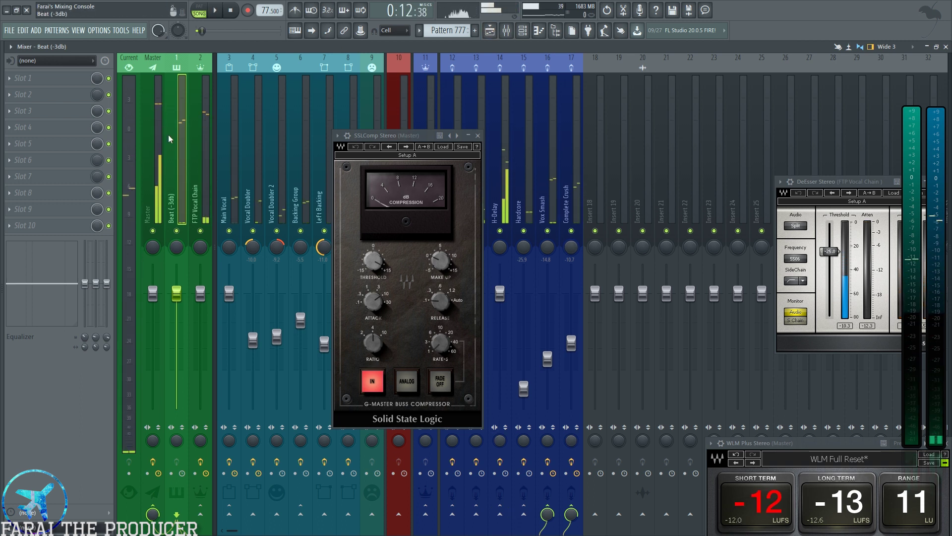
- Examine the Master track's Trident A-Range equalizer settings, and close the plugin
left_click(158, 140)
left_click(50, 114)
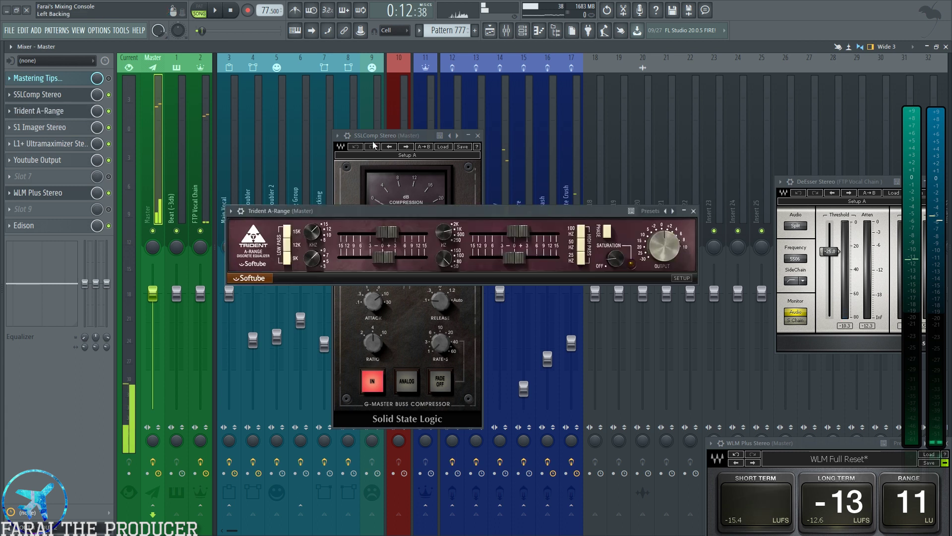
left_click(373, 196)
left_click_drag(535, 211, 494, 214)
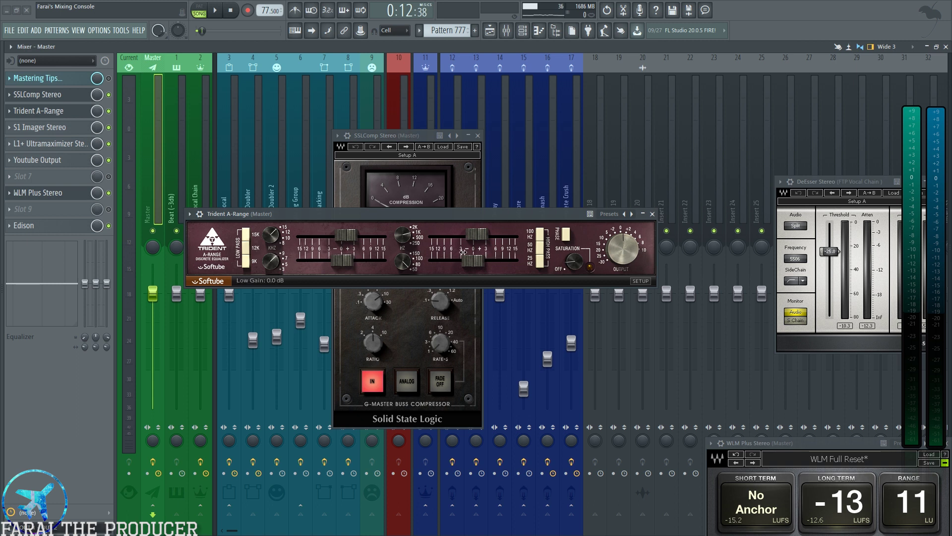
left_click(652, 214)
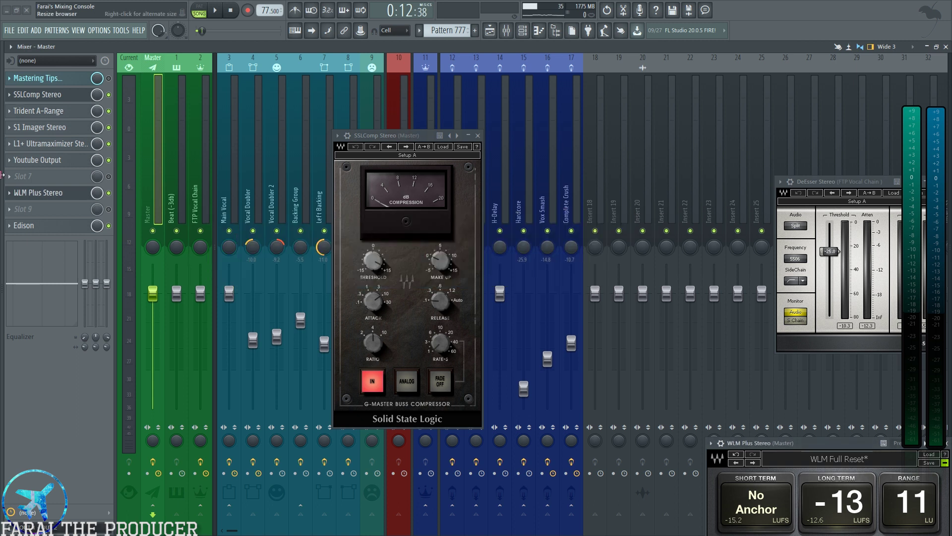
- Examine the stereo width settings of the Master track's S1 Imager, and close the plugin
left_click(48, 128)
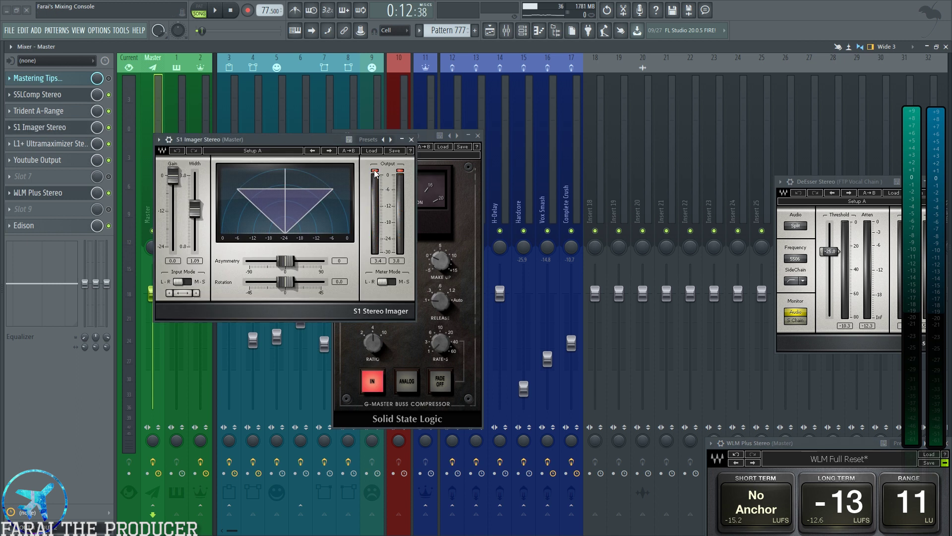
left_click_drag(277, 139, 379, 142)
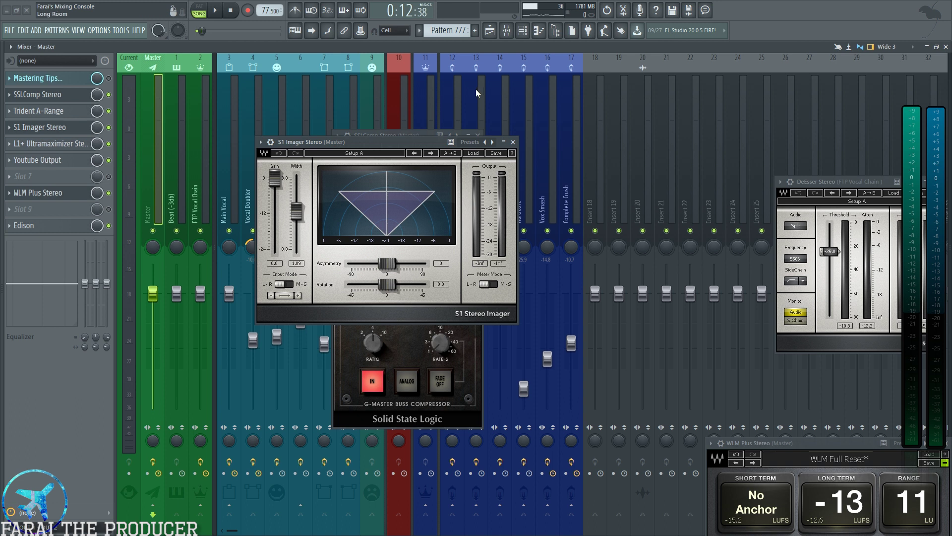
left_click(513, 142)
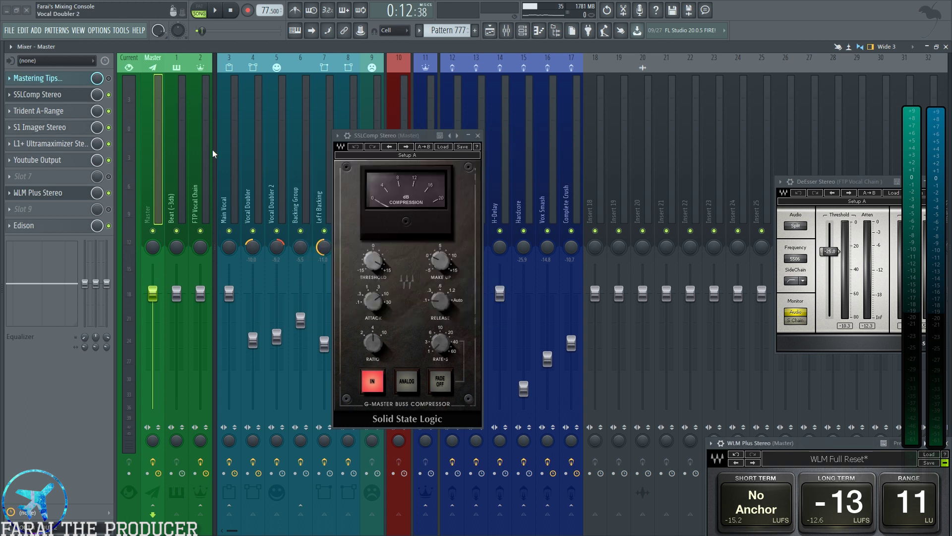
- Examine the Master track's L1+ Ultramaximizer limiter settings, and close both the limiter and the SSLComp compressor
left_click(54, 144)
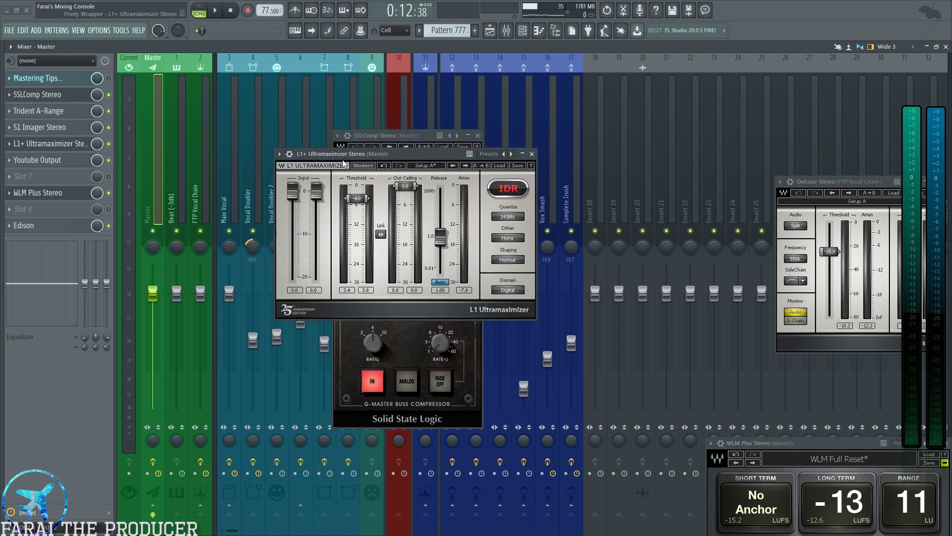
left_click_drag(350, 153, 332, 170)
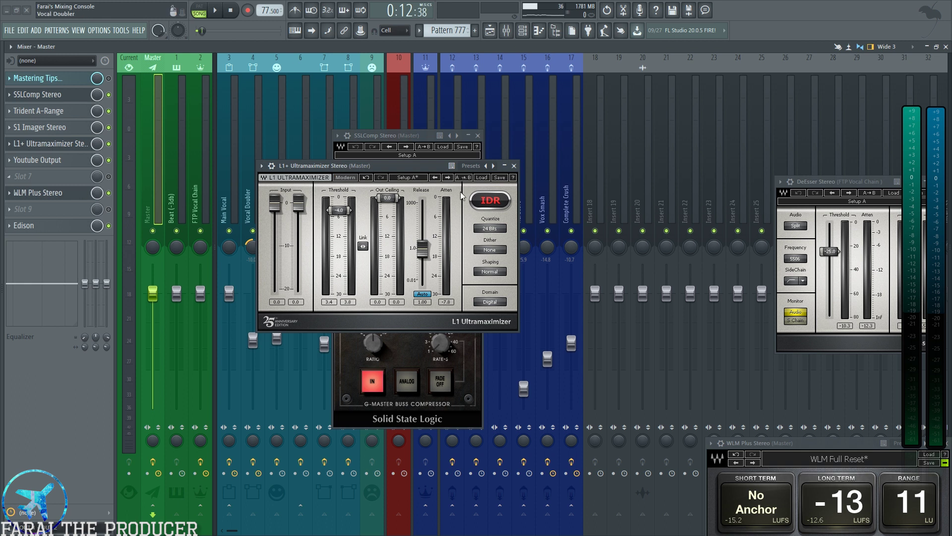
left_click(514, 166)
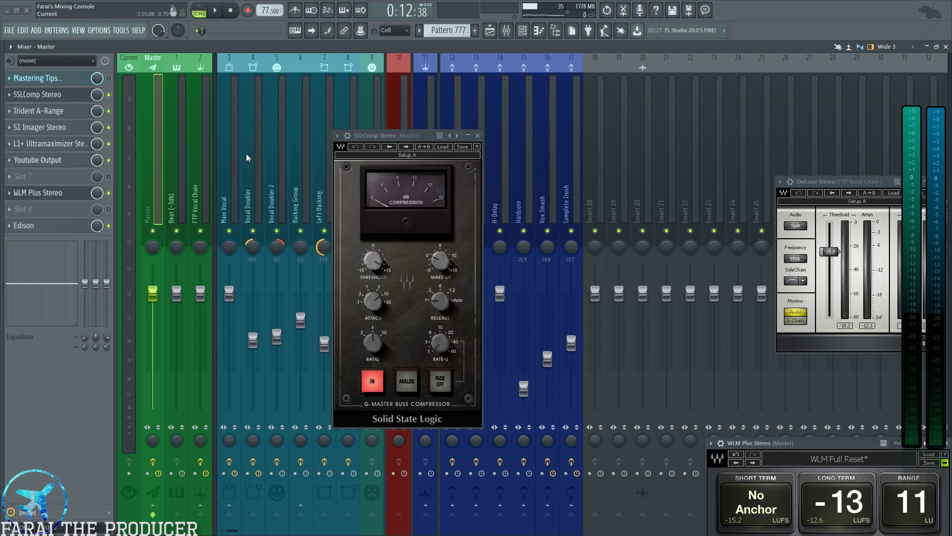
left_click(477, 136)
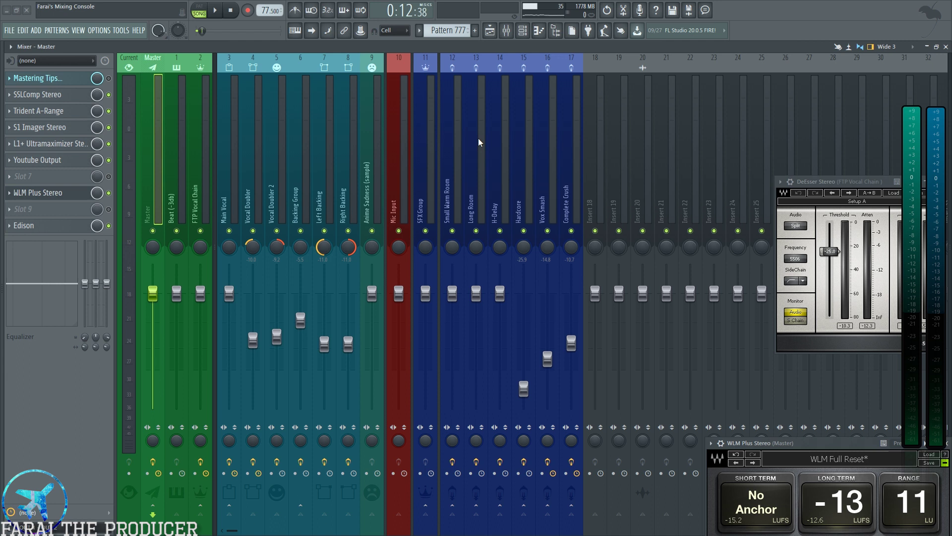
- Show the song arrangement in the Playlist and set the playback position to bar 4
left_click(490, 30)
scroll(349, 84, "down", 4)
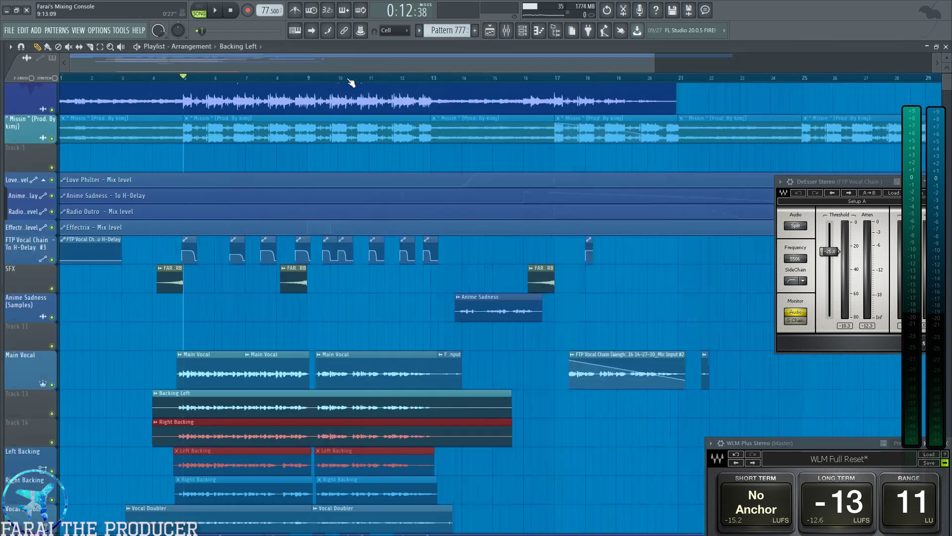
scroll(281, 201, "down", 1)
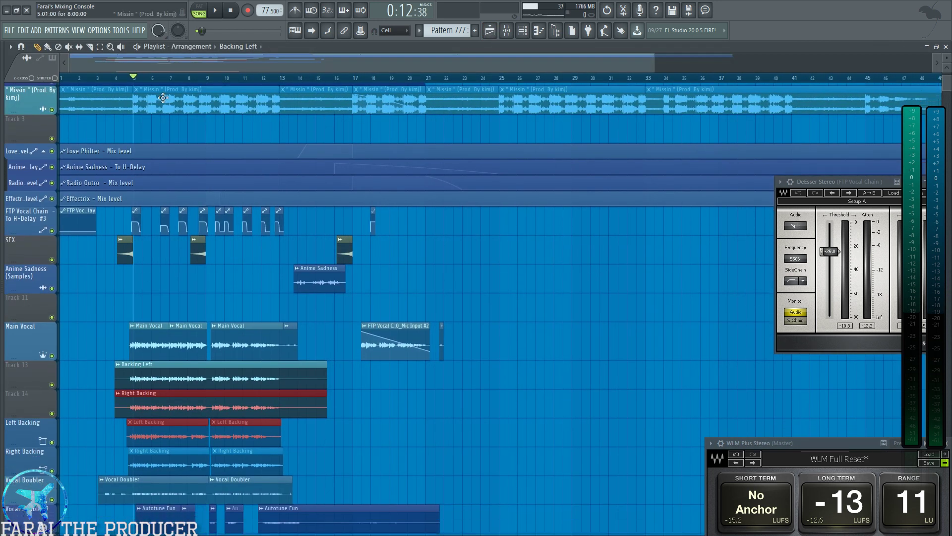
left_click(117, 78)
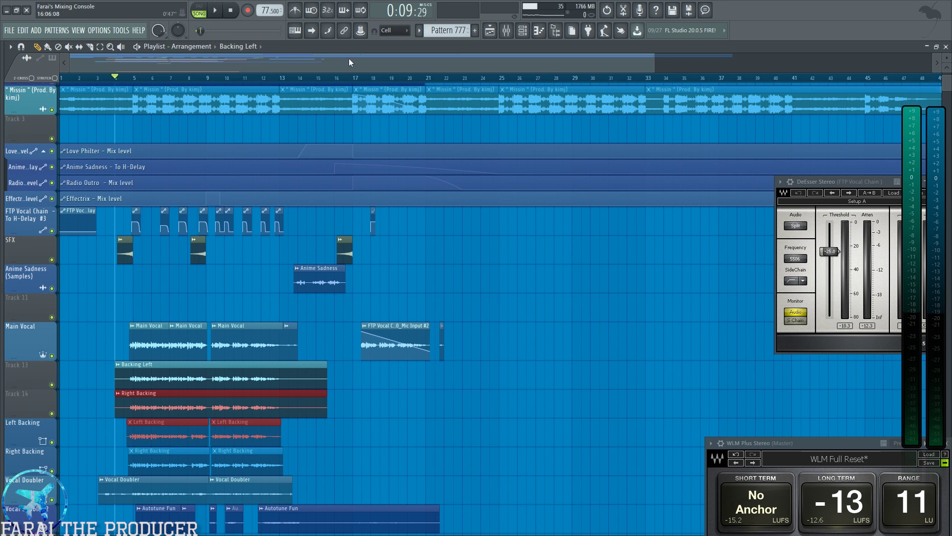
- Return to the mixer and examine the audio input choices for the Mic Input track
left_click(506, 32)
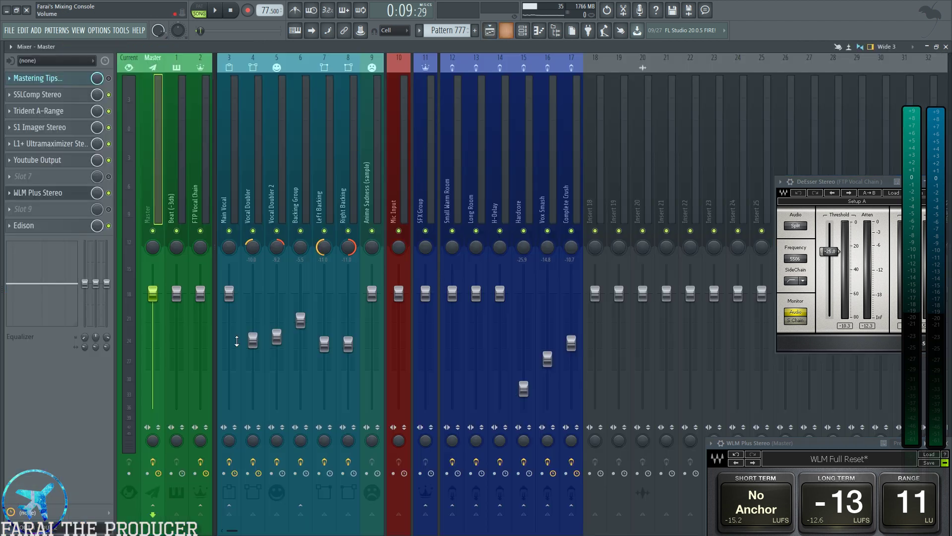
left_click(233, 192)
left_click(399, 168)
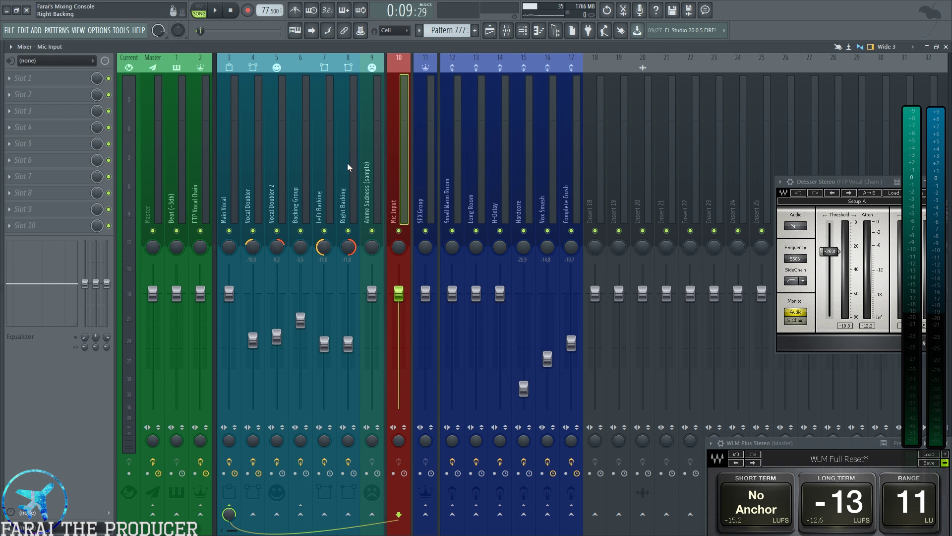
left_click(77, 61)
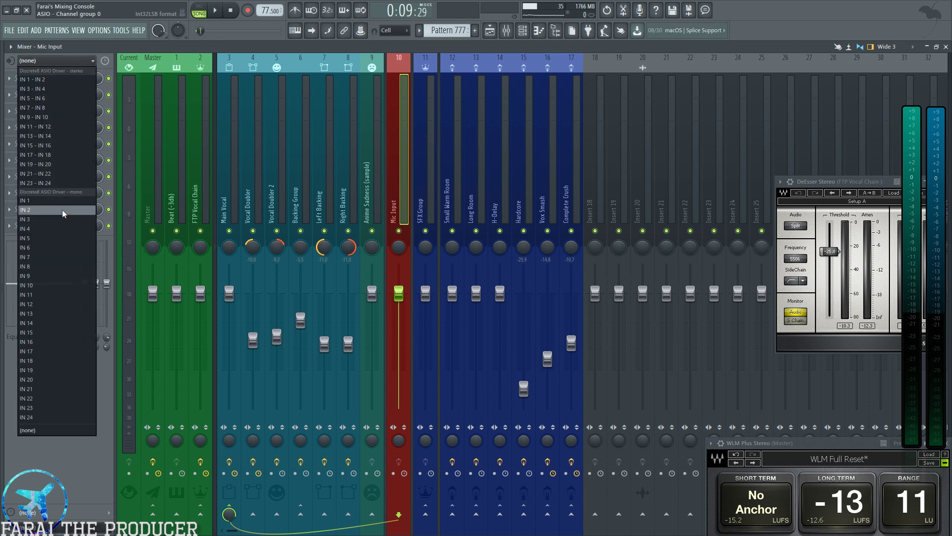
- Examine the Main Vocal track's ModernConsole(SSL) and Trident A-Range equalizer settings, and close both plugins
left_click(240, 147)
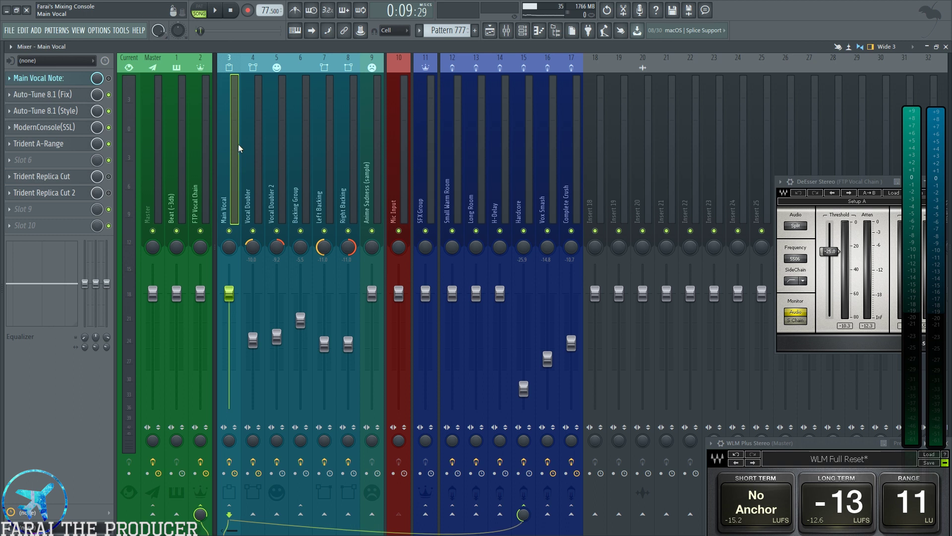
left_click(48, 127)
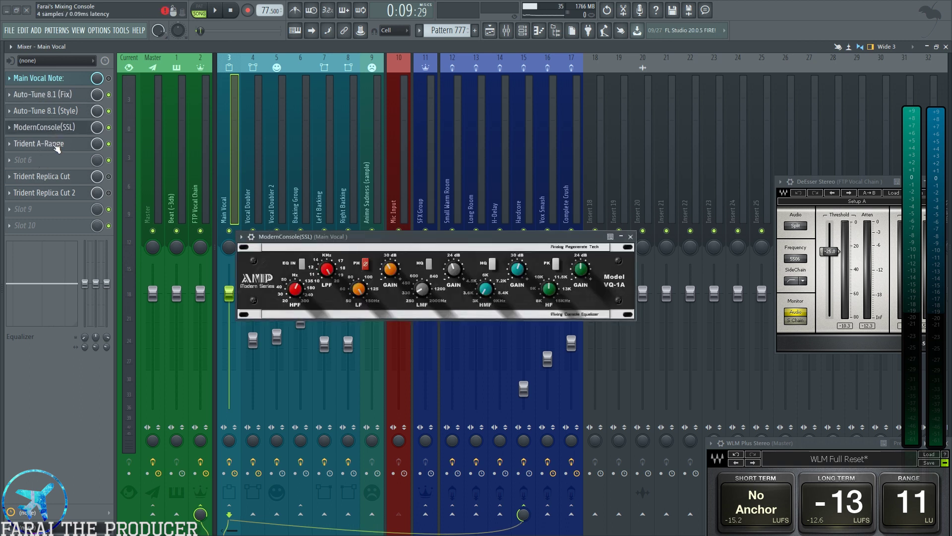
left_click(56, 144)
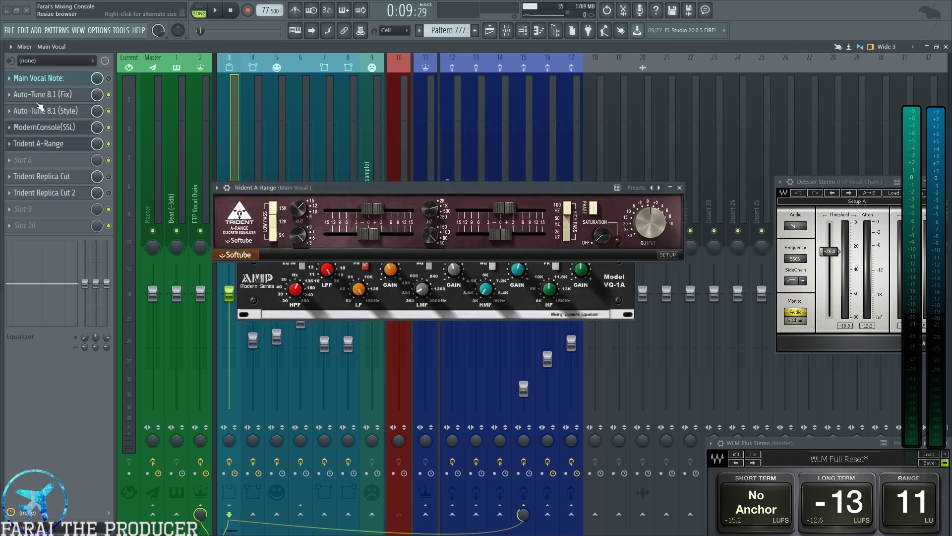
left_click(679, 187)
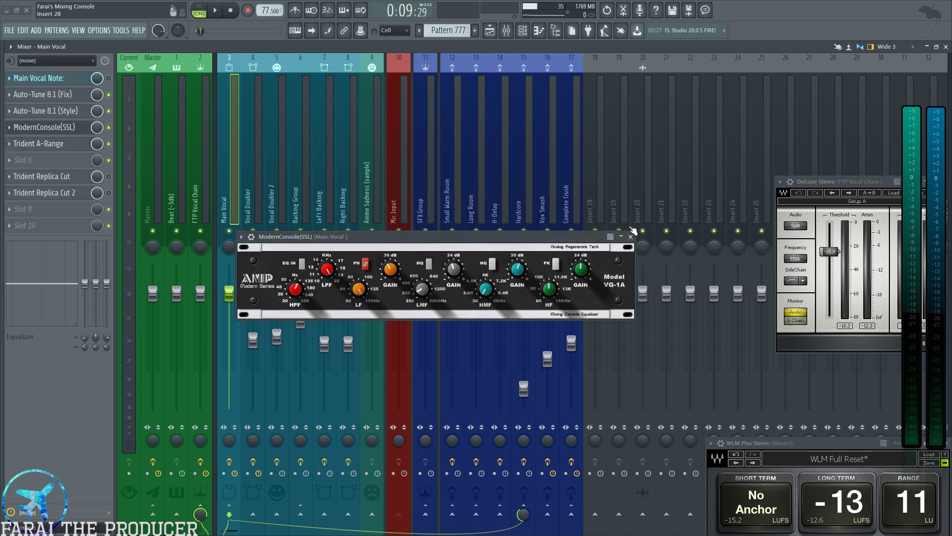
left_click(631, 234)
- Examine the signal routing map of the FTP Vocal Chain (Stock) Patcher on the FTP Vocal Chain track
left_click(154, 149)
left_click(203, 177)
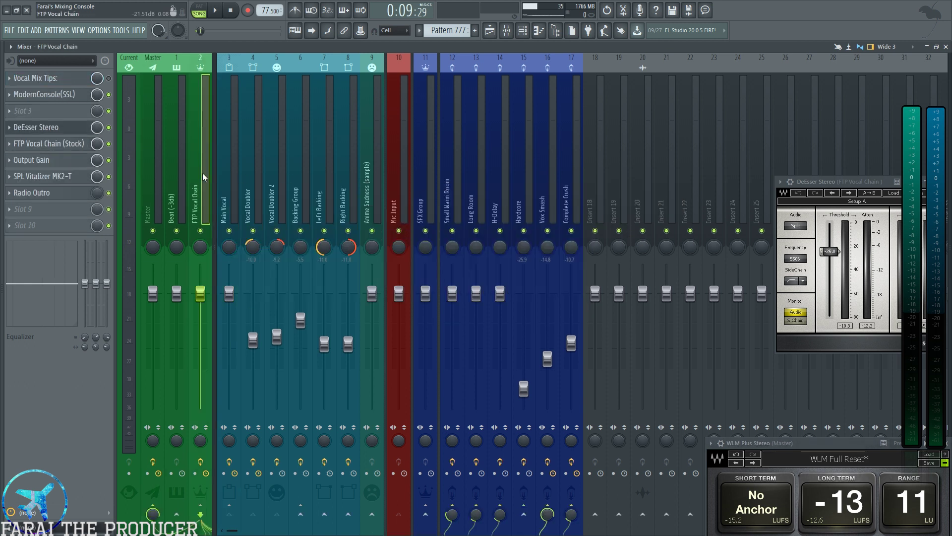
left_click(50, 144)
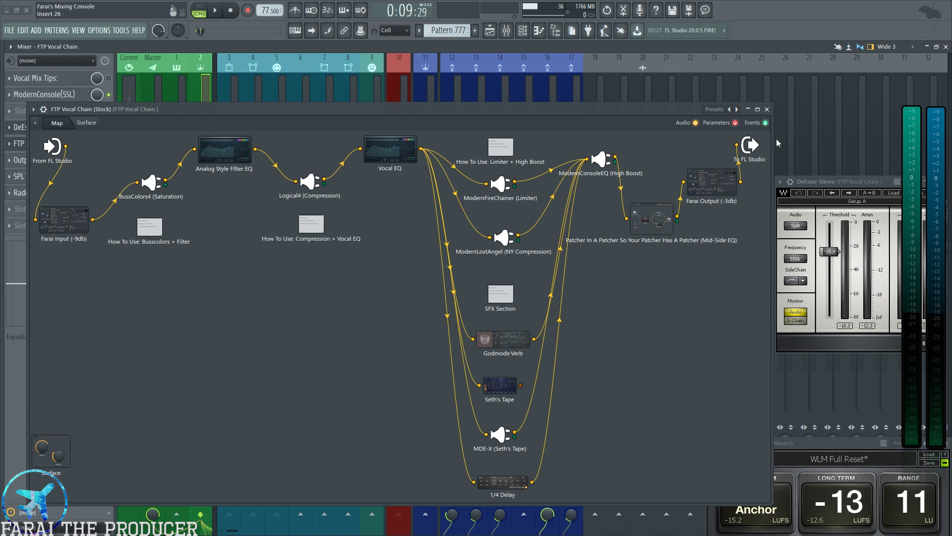
left_click(767, 109)
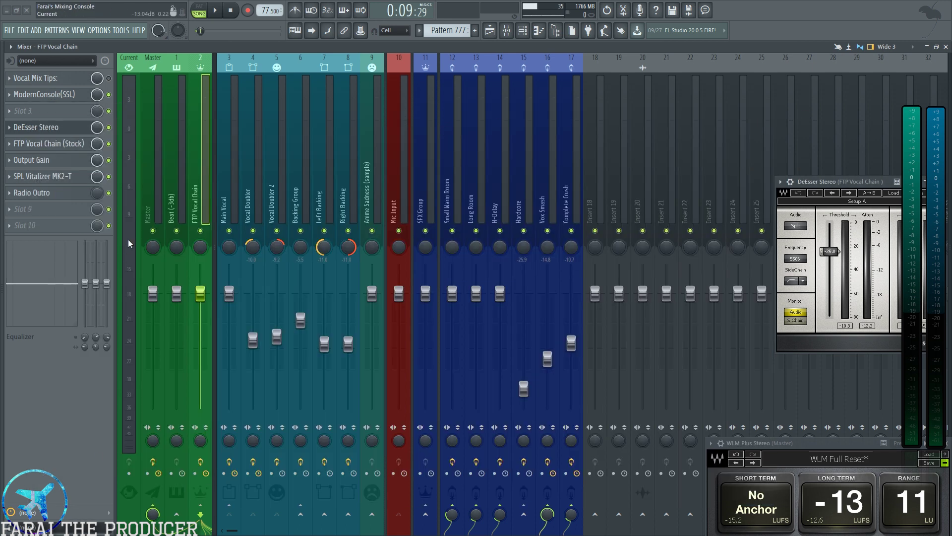
left_click(49, 144)
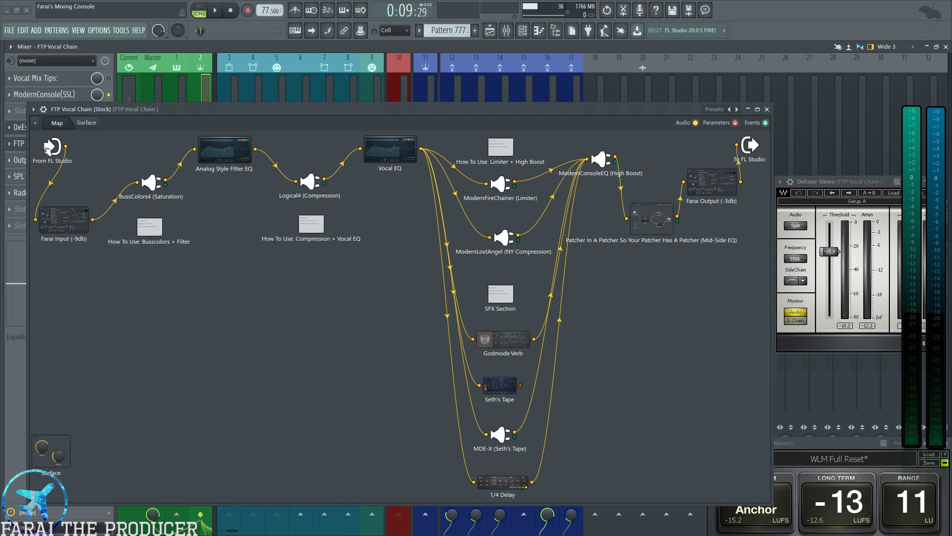
- Examine the FTP Vocal Chain track's Output Gain and SPL Vitalizer MK2-T settings, and close the Patcher and both plugins
left_click(21, 163)
left_click(767, 109)
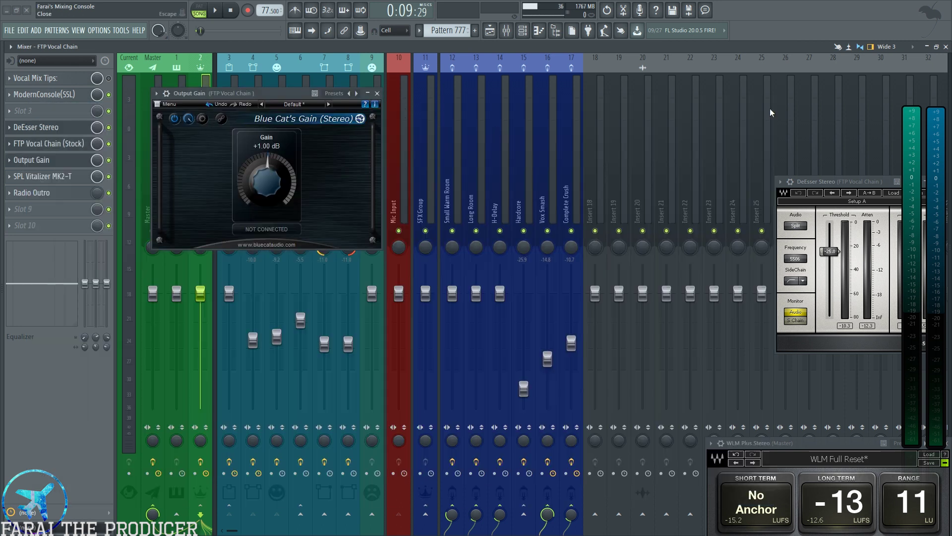
left_click_drag(222, 103, 280, 164)
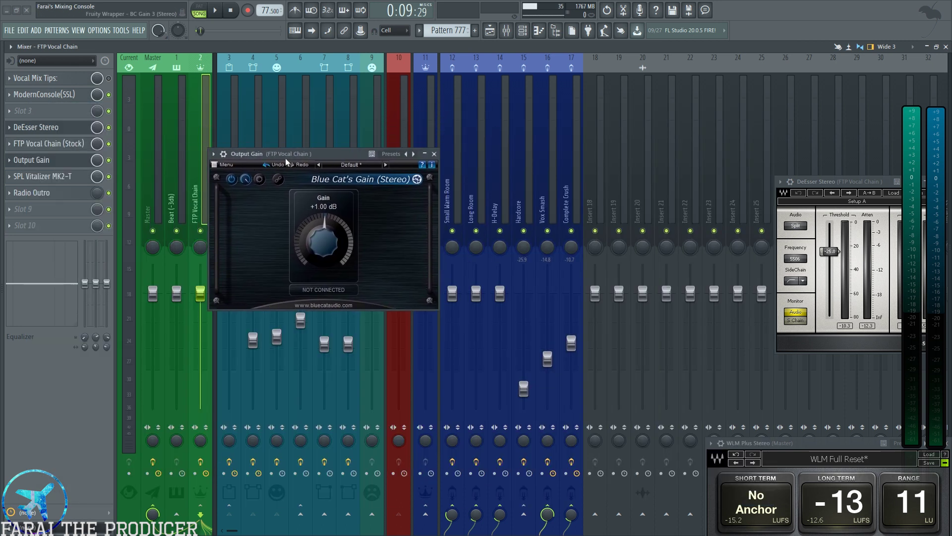
left_click(69, 177)
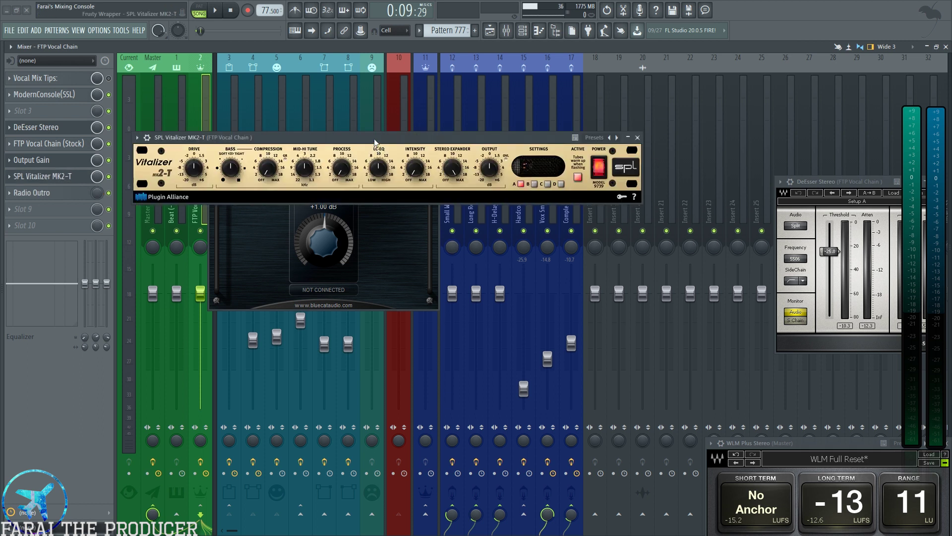
left_click_drag(376, 139, 413, 341)
left_click_drag(477, 338, 465, 337)
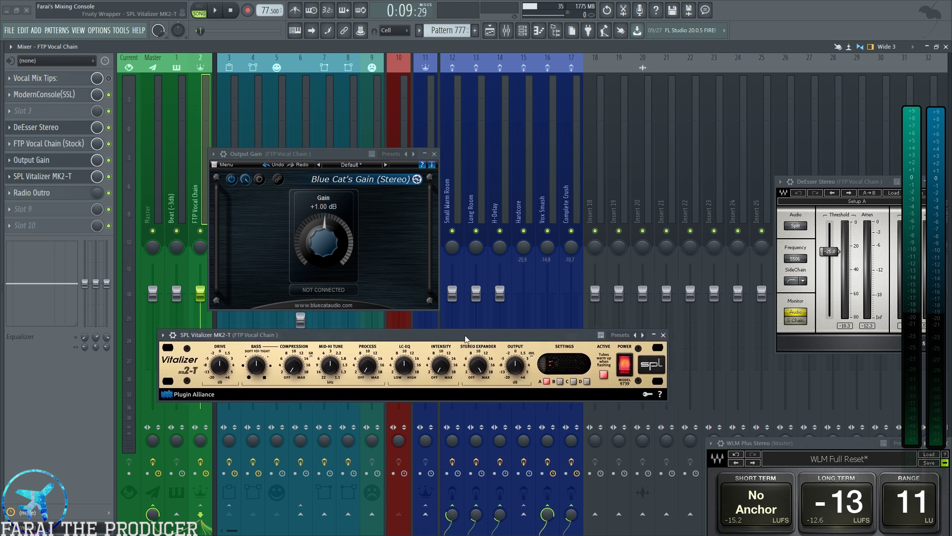
left_click(663, 335)
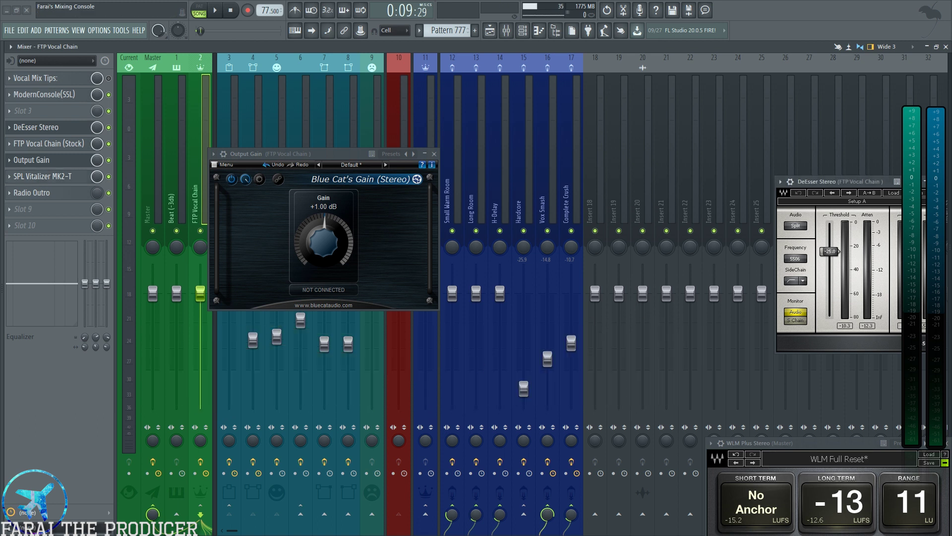
left_click(434, 154)
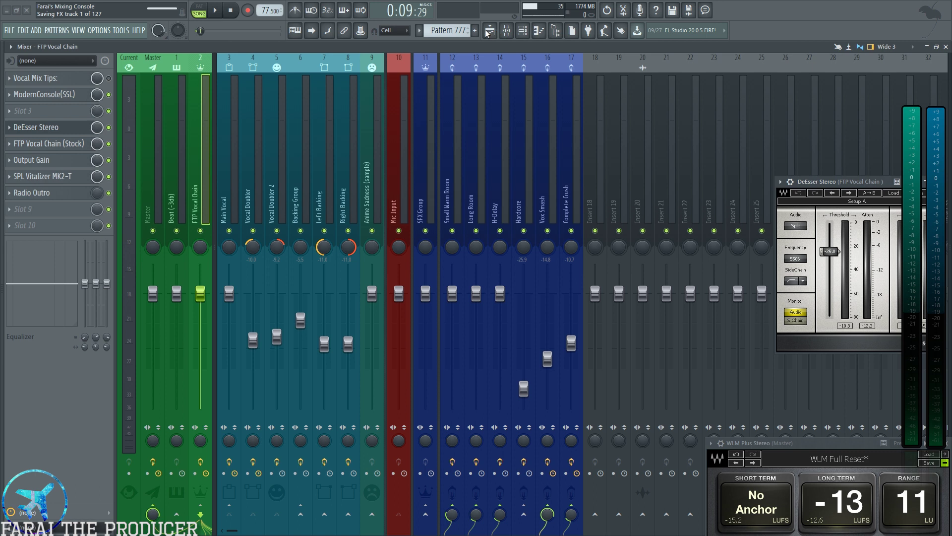
- Play the song, follow the arrangement in the Playlist, and return to the mixer to view the track levels
key("space")
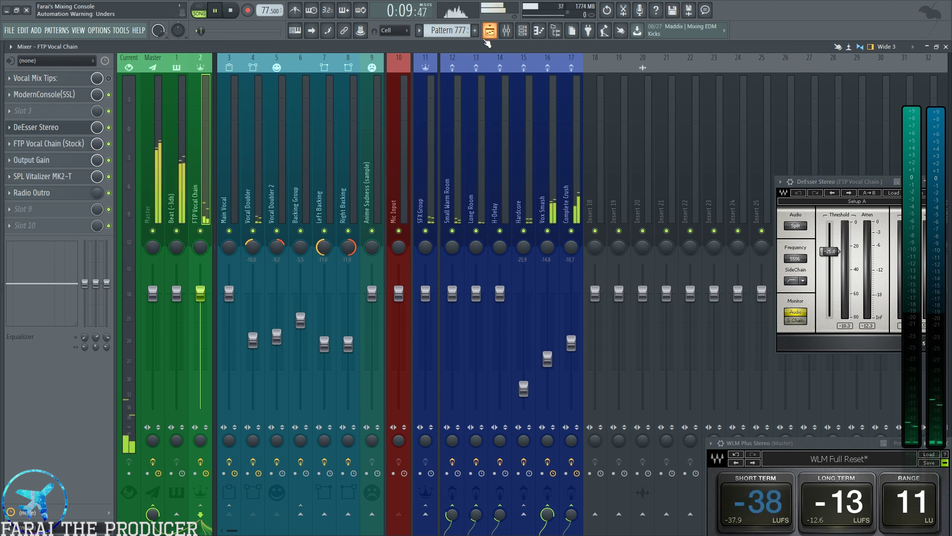
left_click(490, 30)
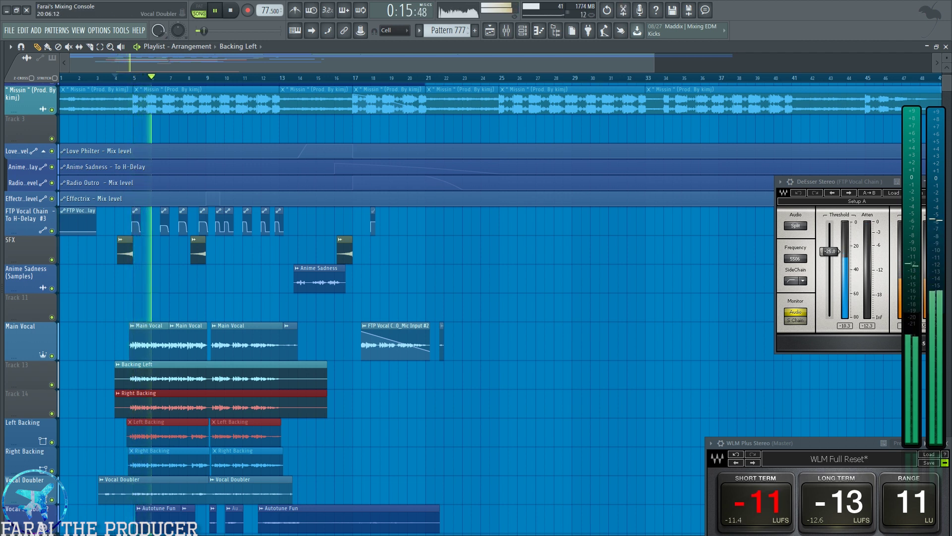
left_click(506, 31)
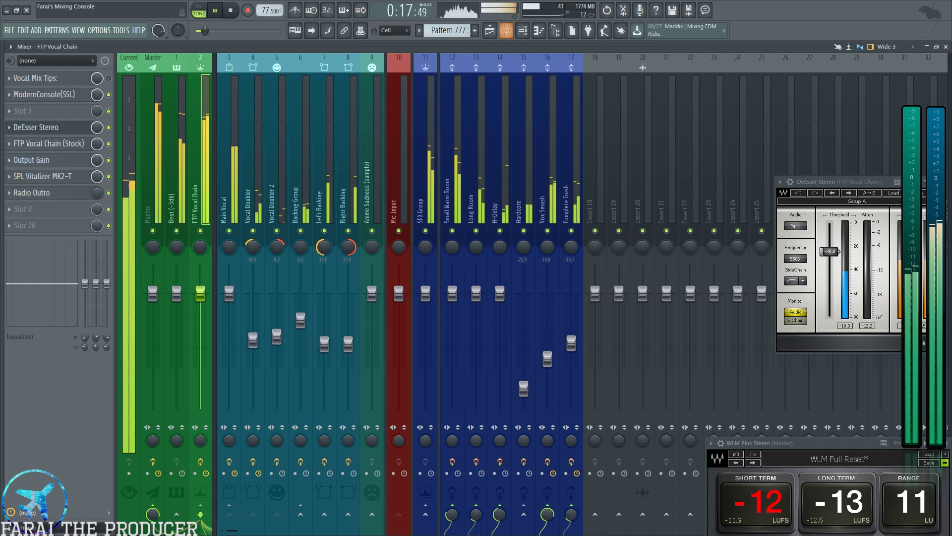
- Examine the Master track's live Edison recording at full size, restore its window size, and close Edison
left_click(147, 121)
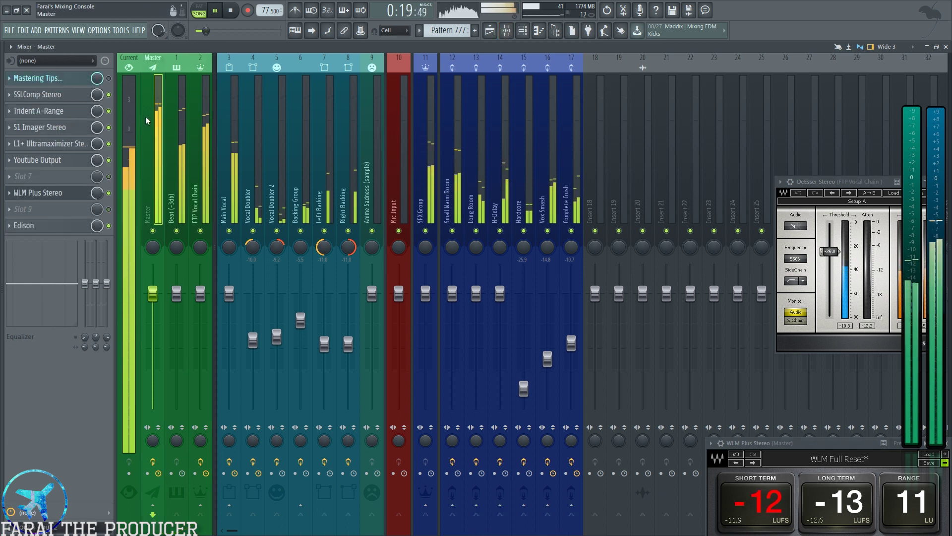
left_click(58, 227)
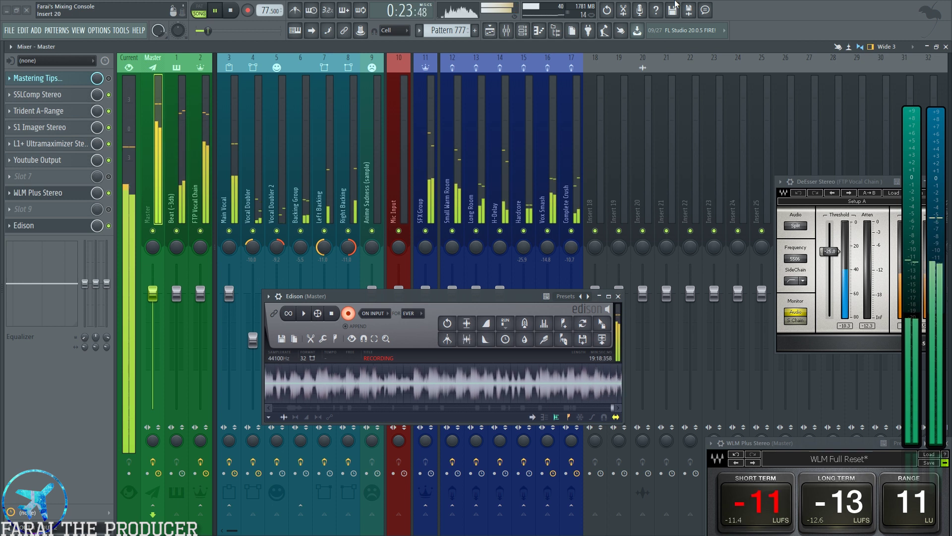
left_click(608, 296)
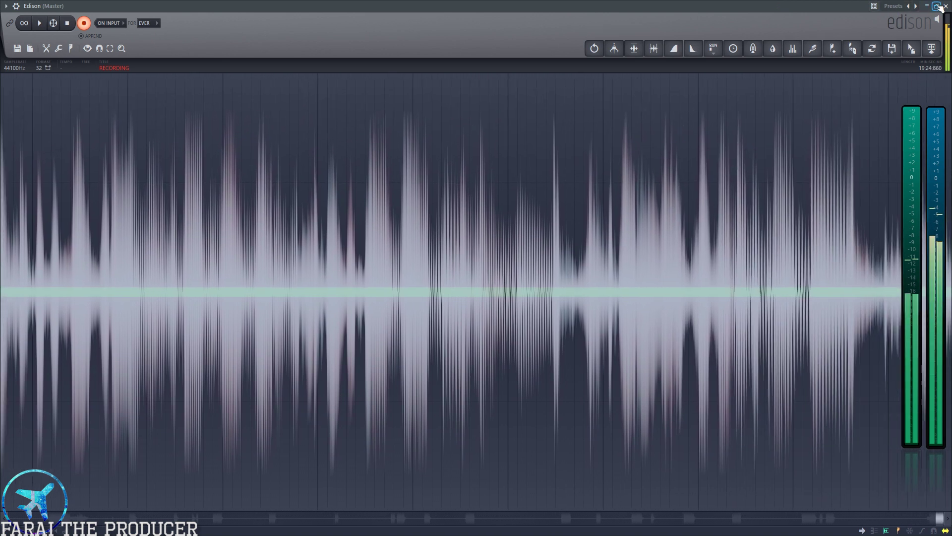
left_click(936, 6)
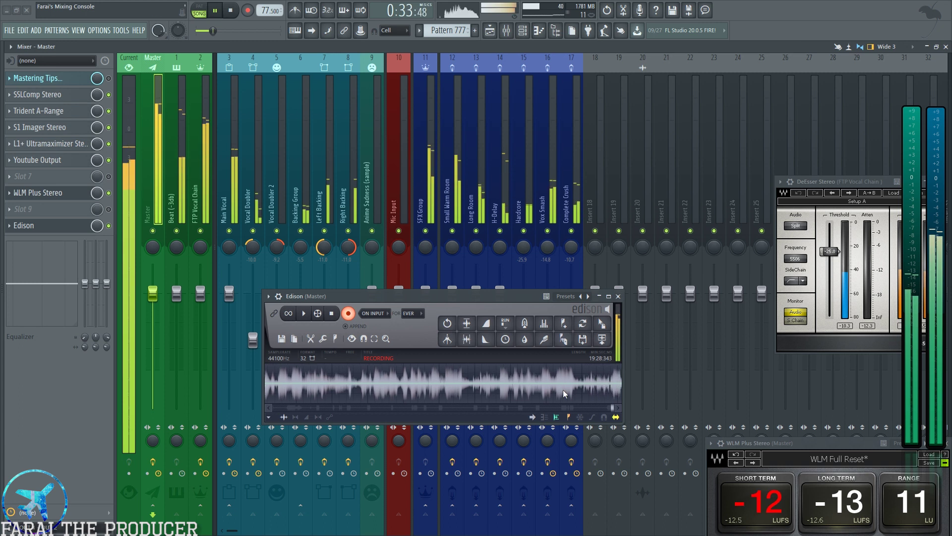
key("super")
key("super")
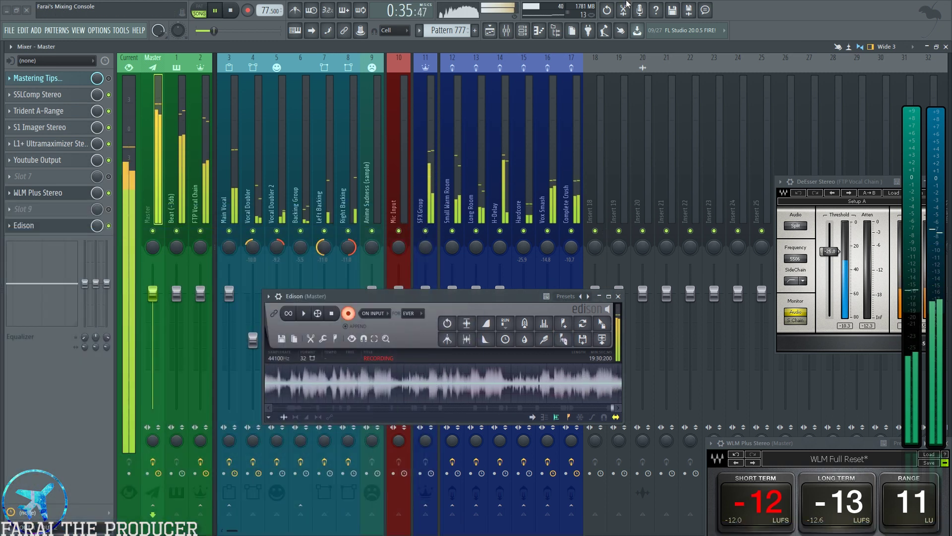
left_click(618, 296)
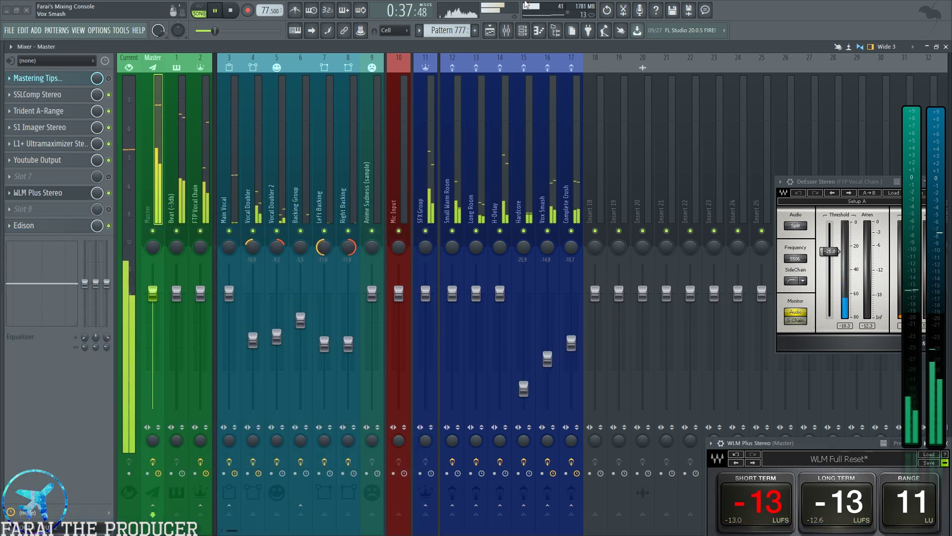
- Show the song arrangement in the Playlist while playback continues
left_click(490, 32)
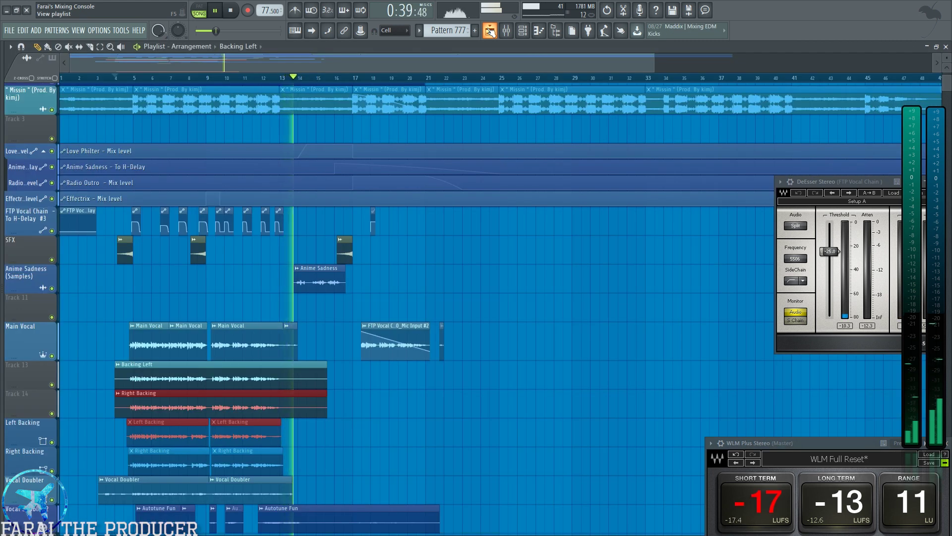